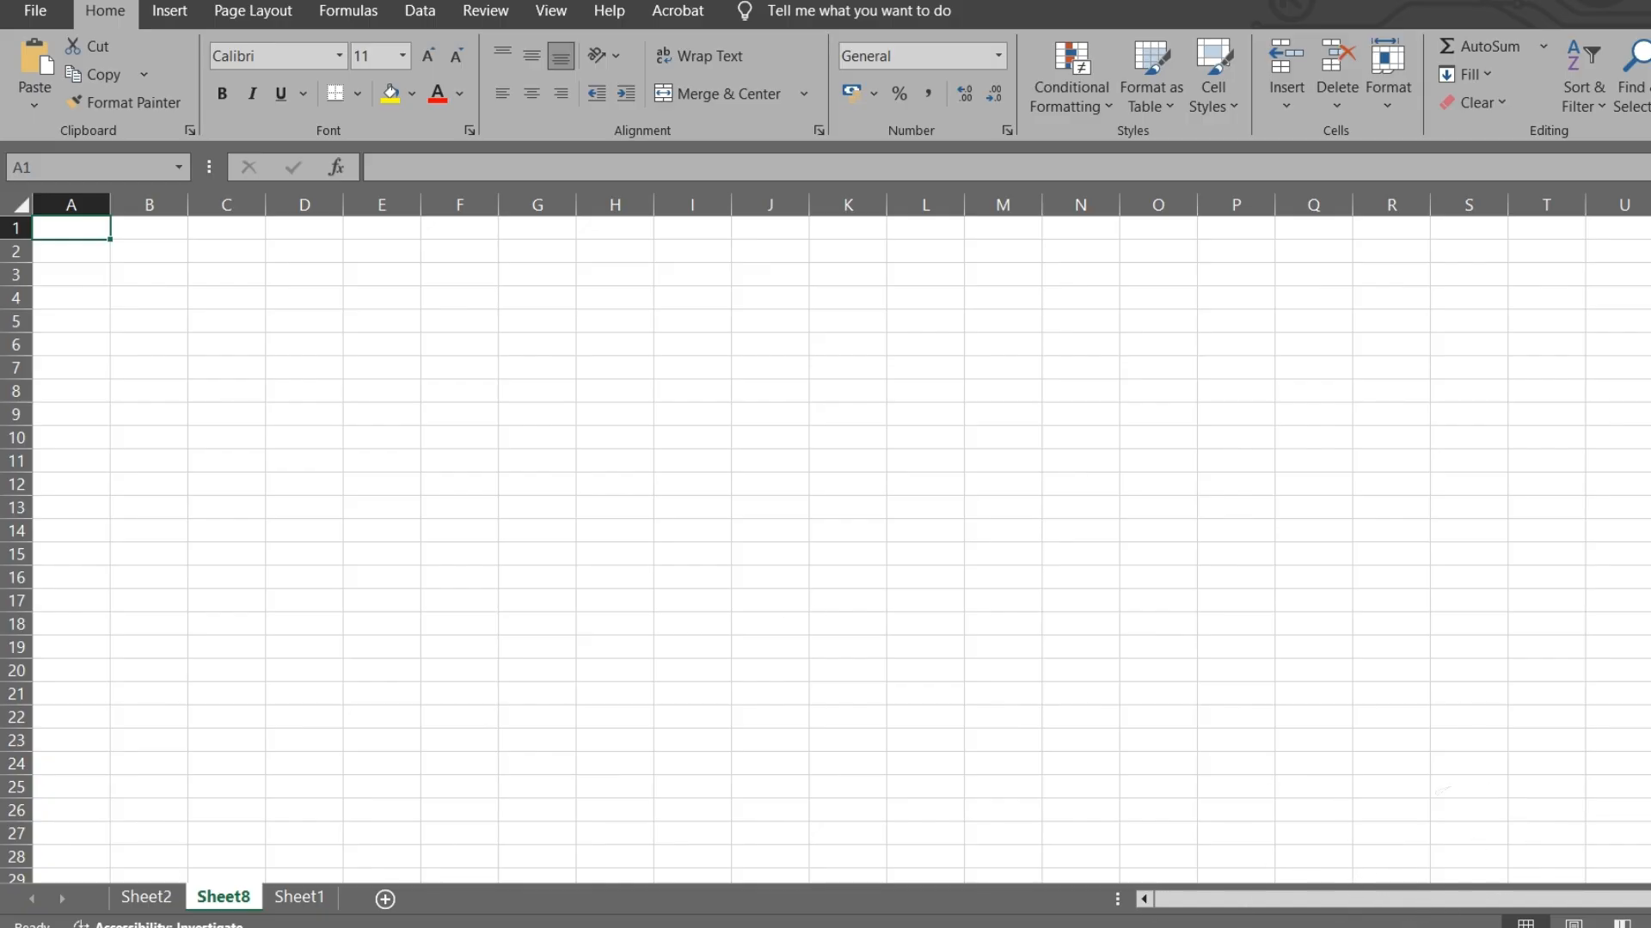
- On Sheet2, insert a blank sheet row at row 9, between Mohan and Anjali
left_click(146, 897)
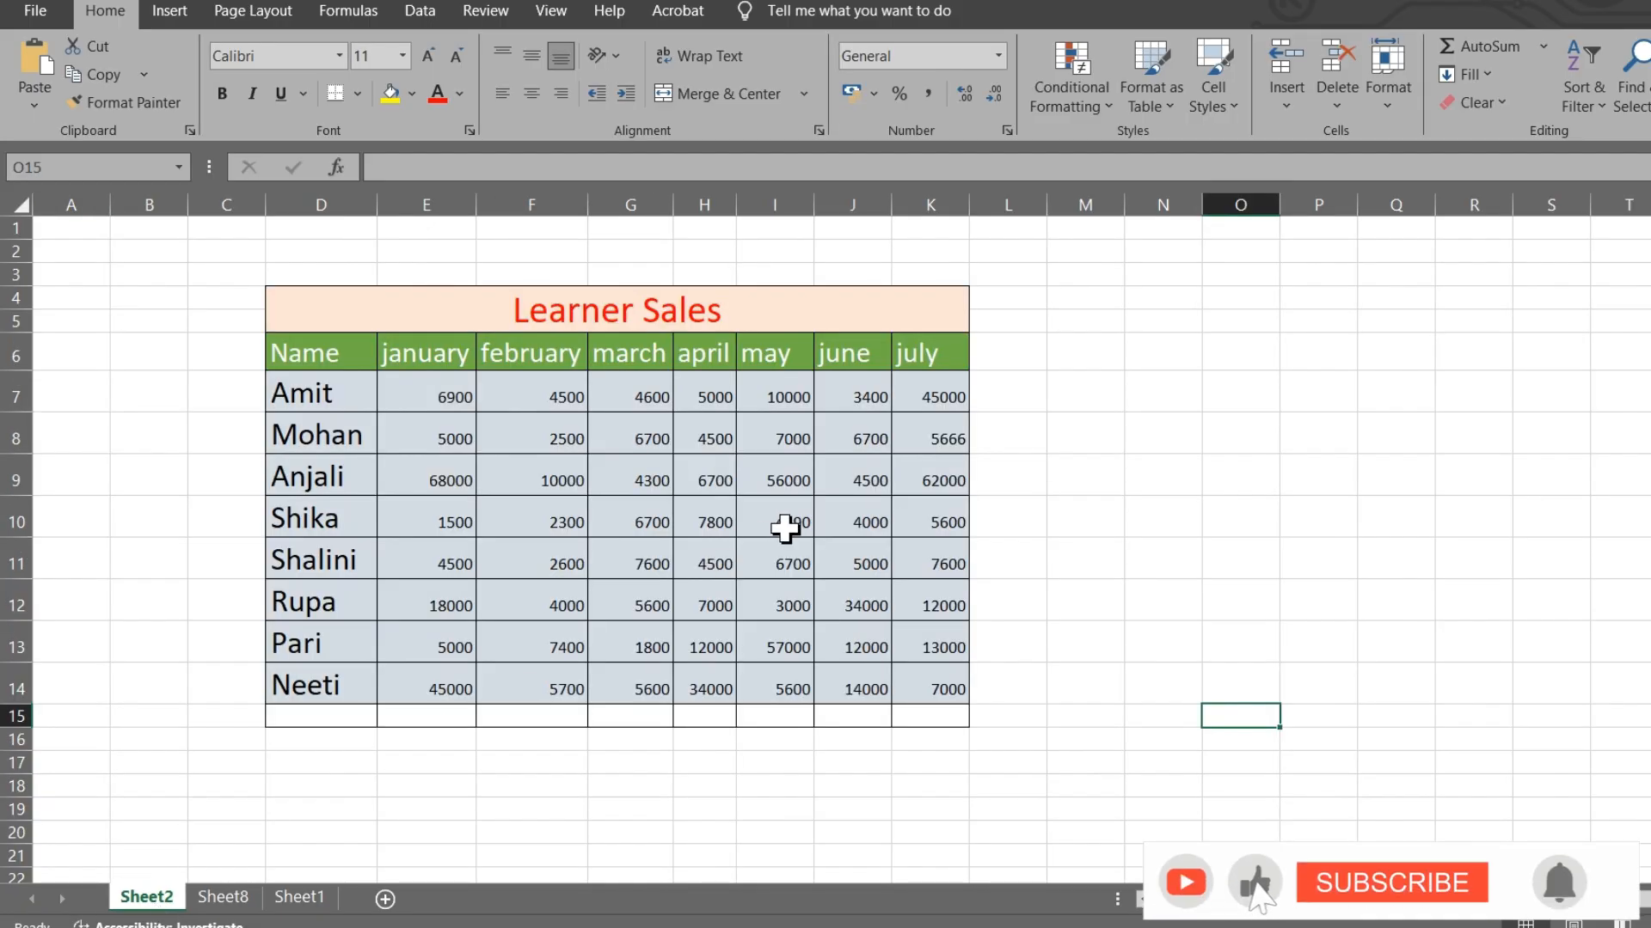
left_click(1287, 105)
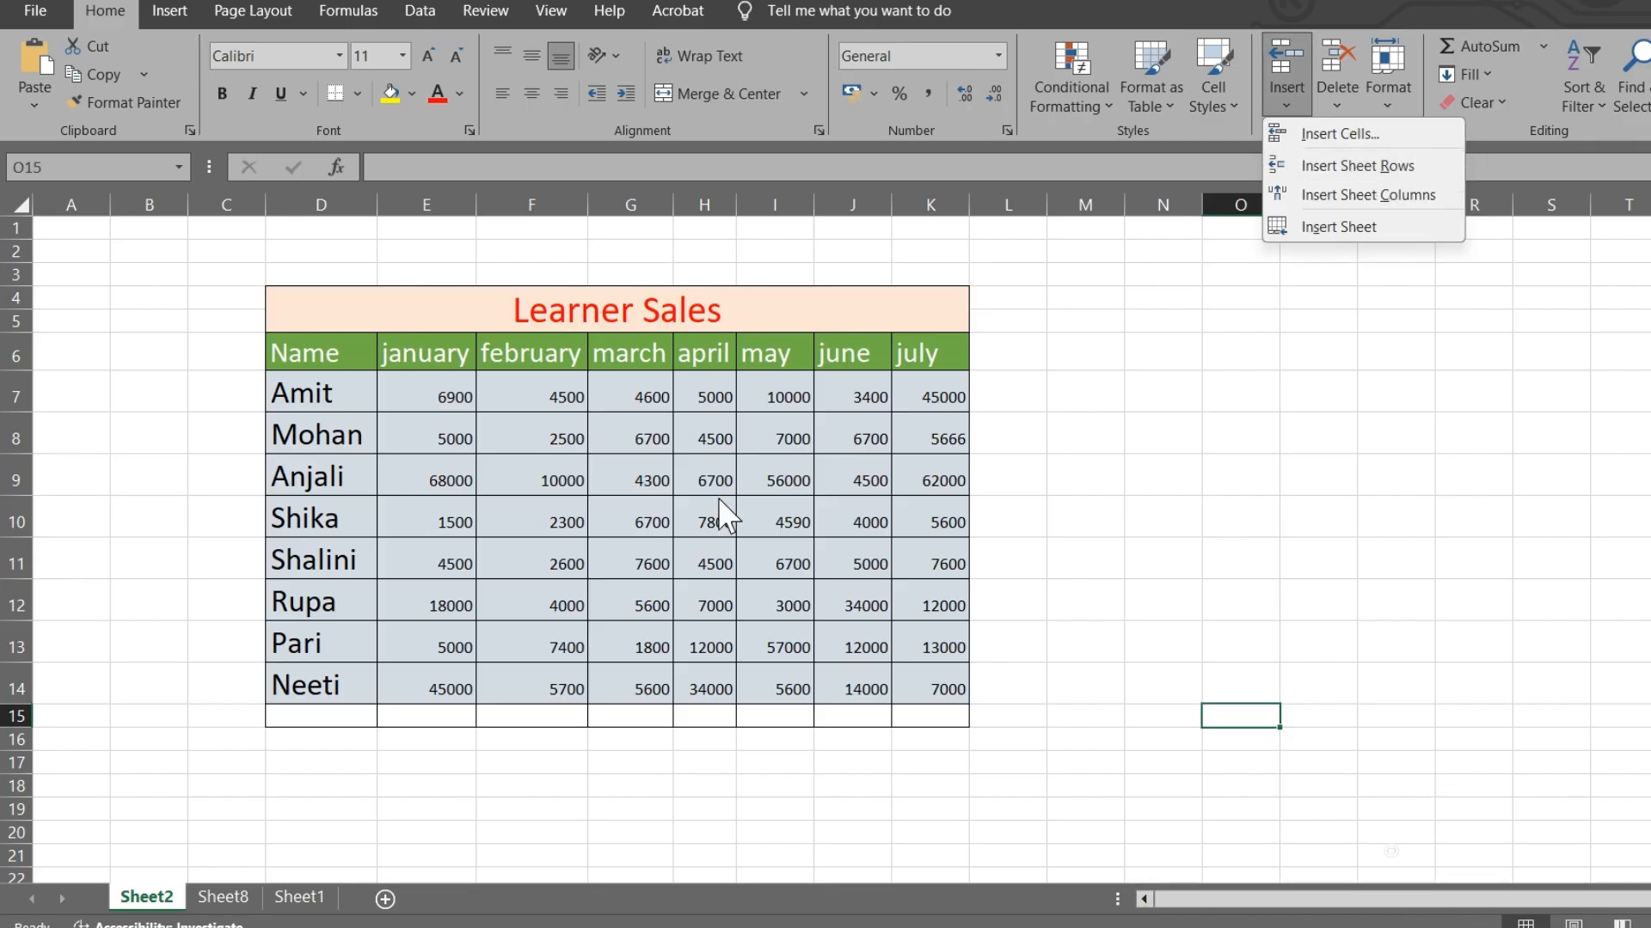
left_click(340, 477)
left_click(340, 479)
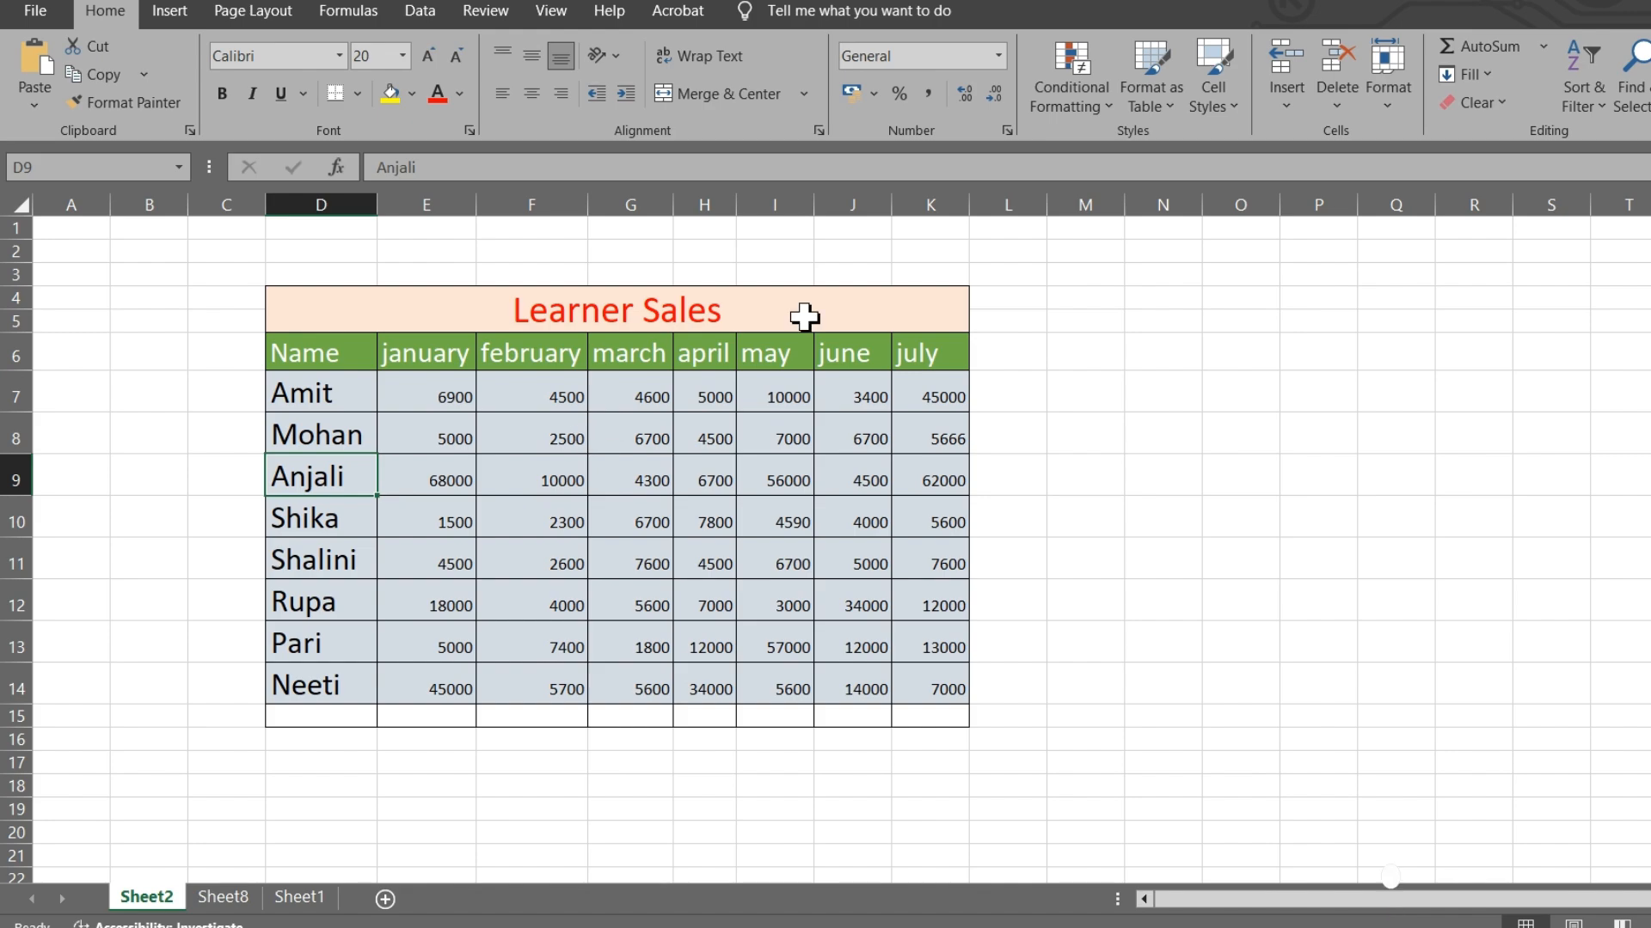
left_click(1292, 91)
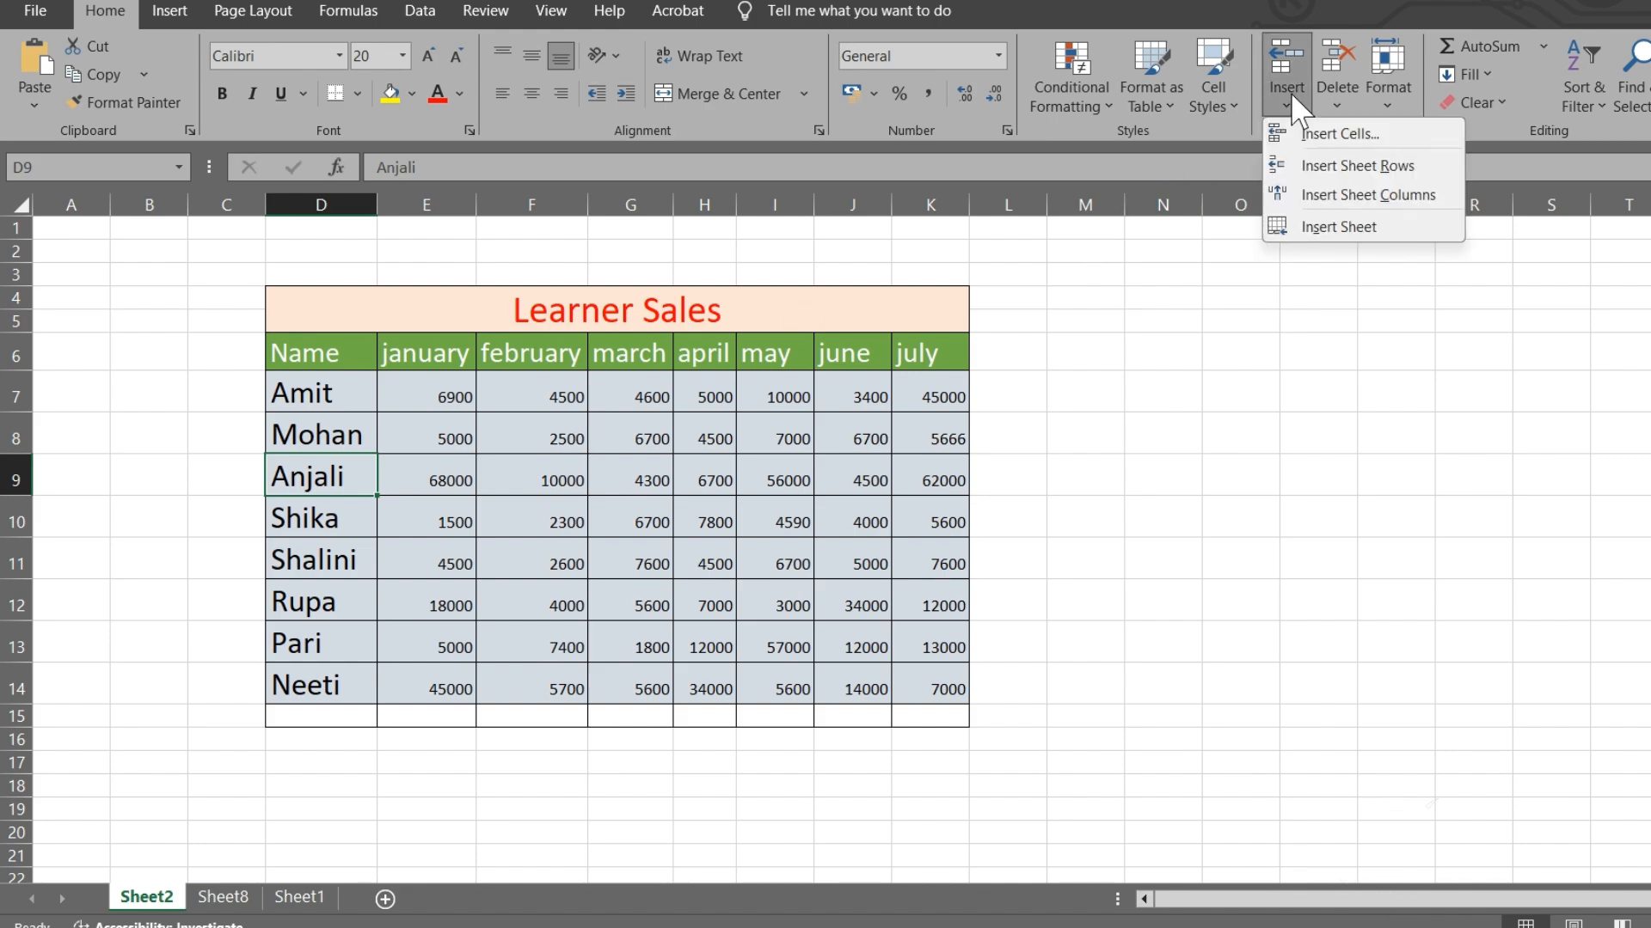
left_click(1350, 173)
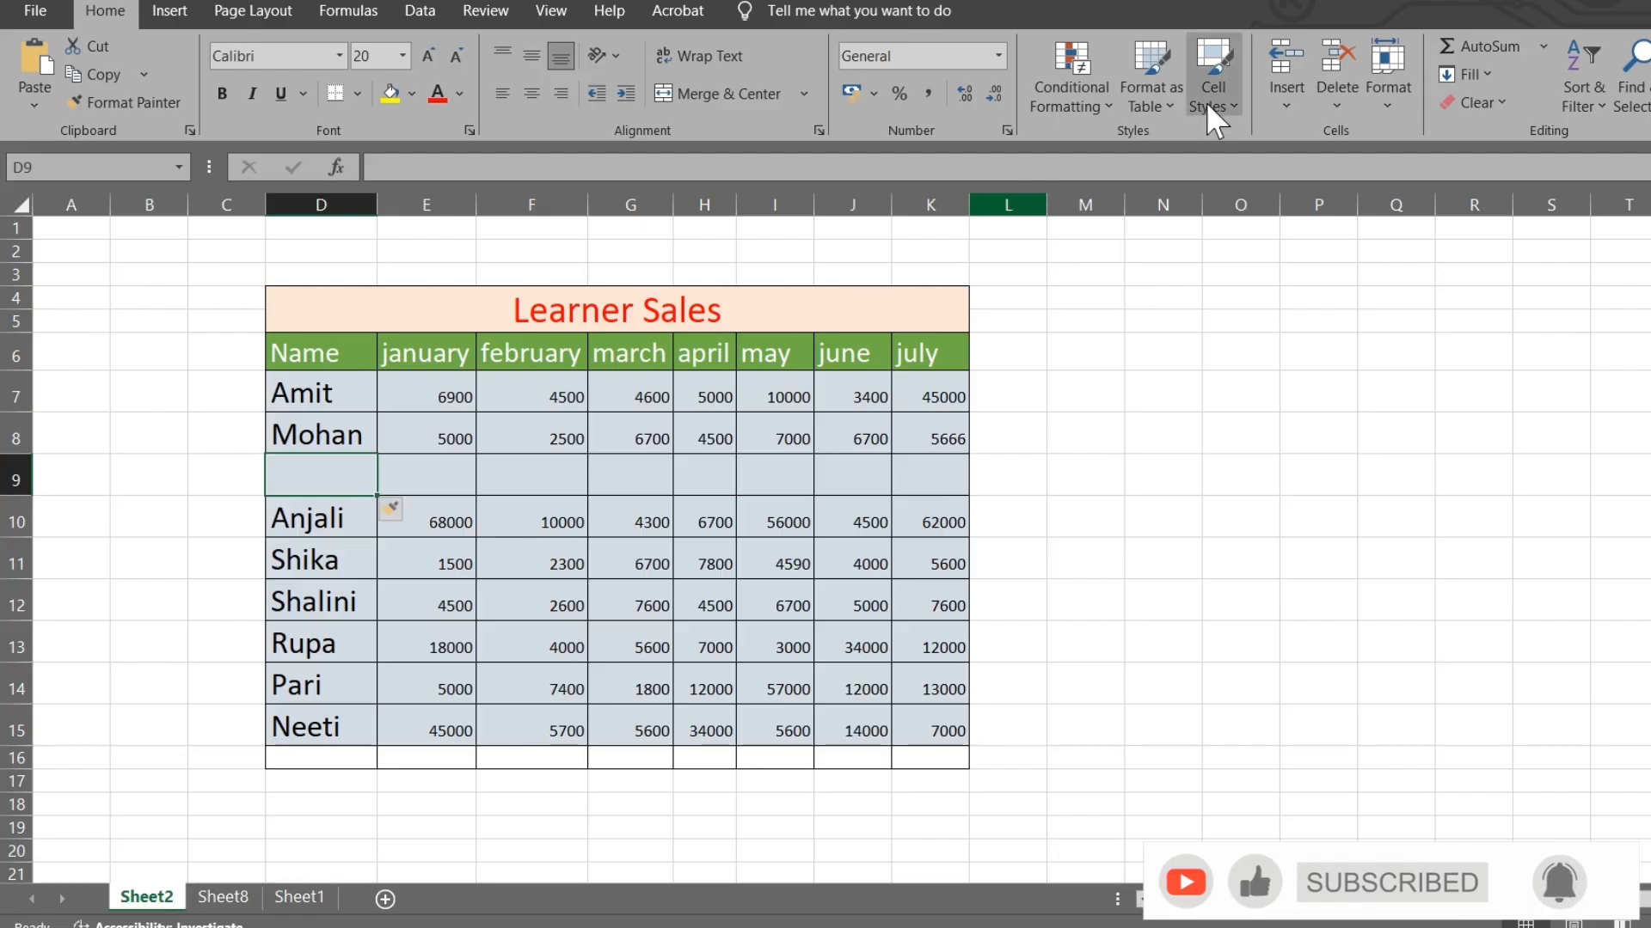
- Insert a blank sheet column at F, between january and february
left_click(1273, 89)
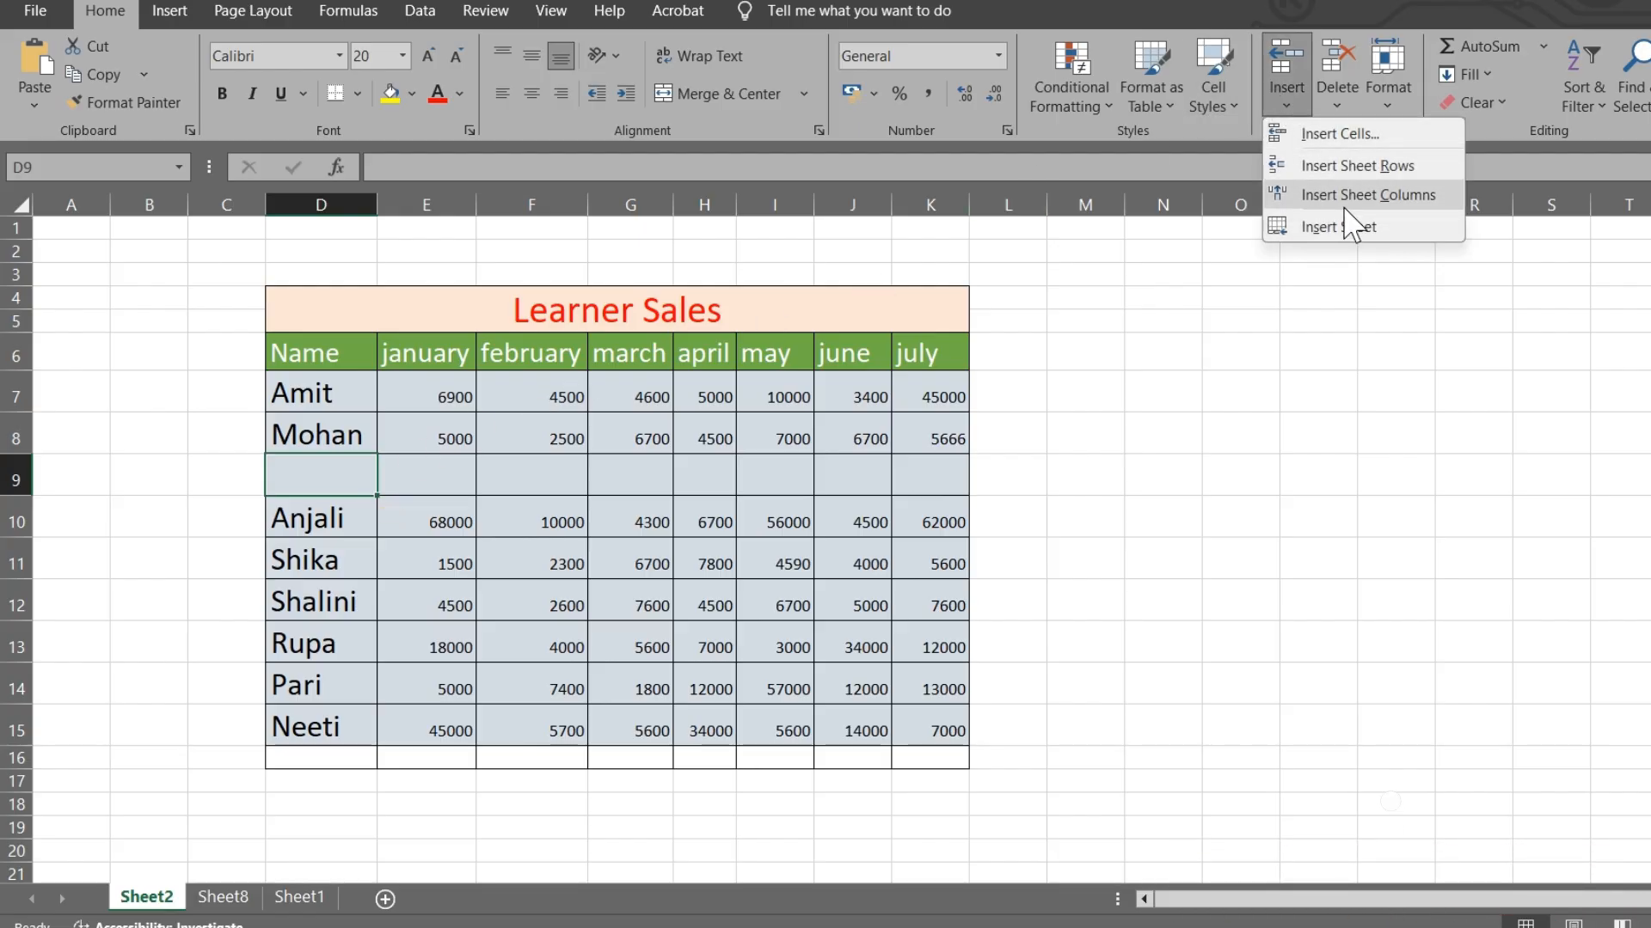
left_click(1204, 314)
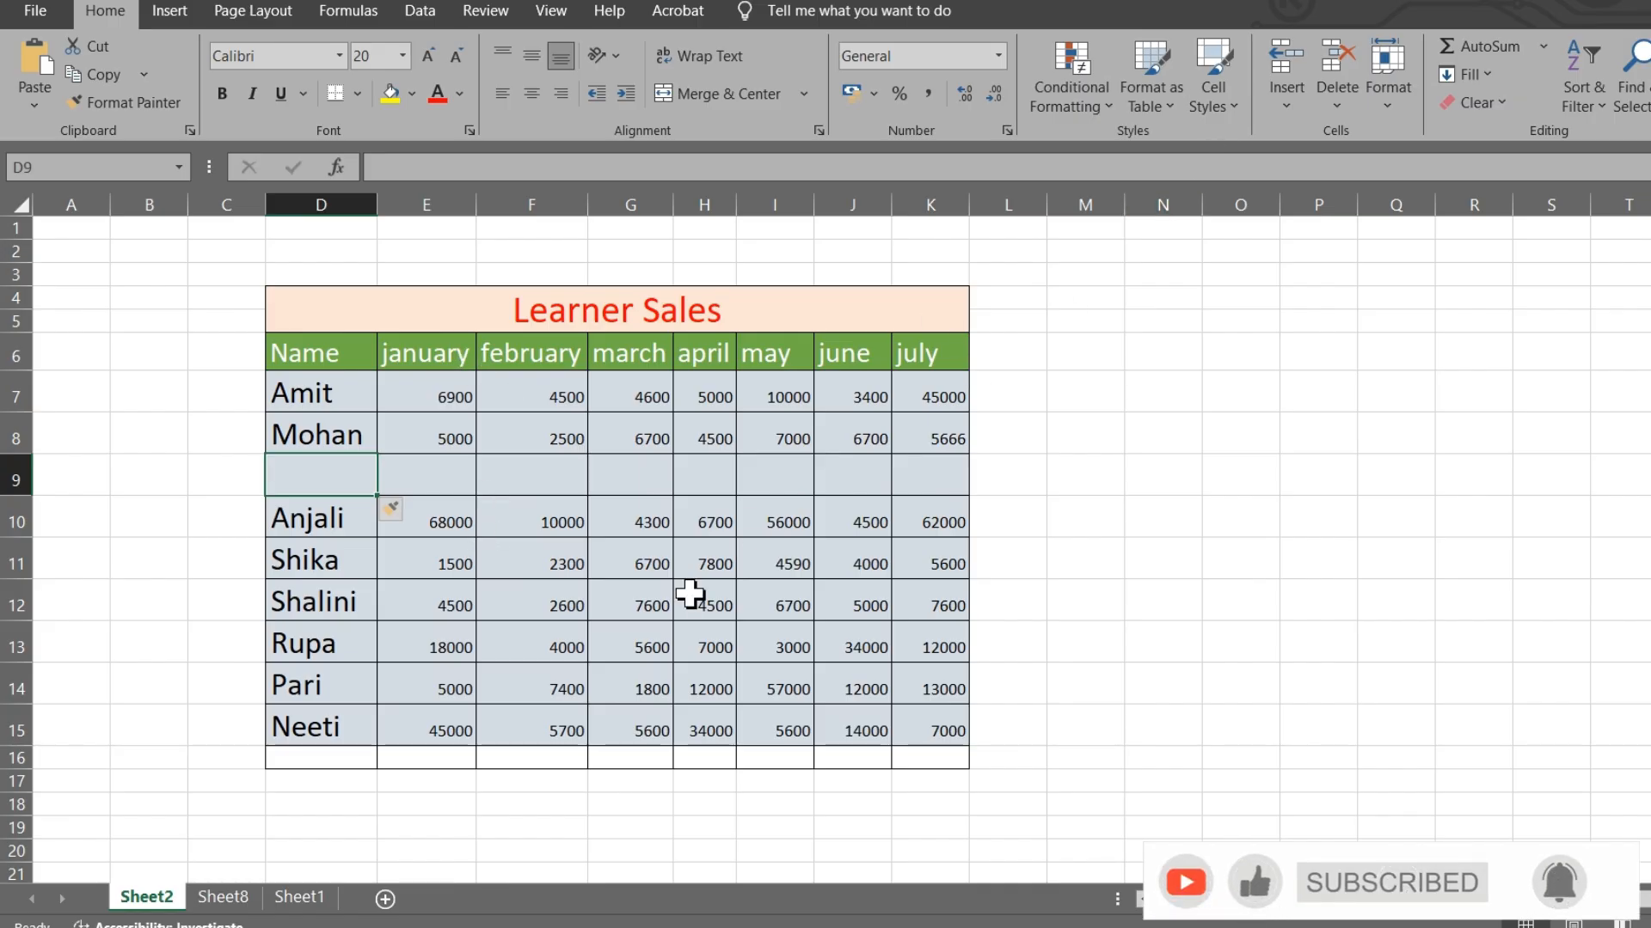
left_click(498, 431)
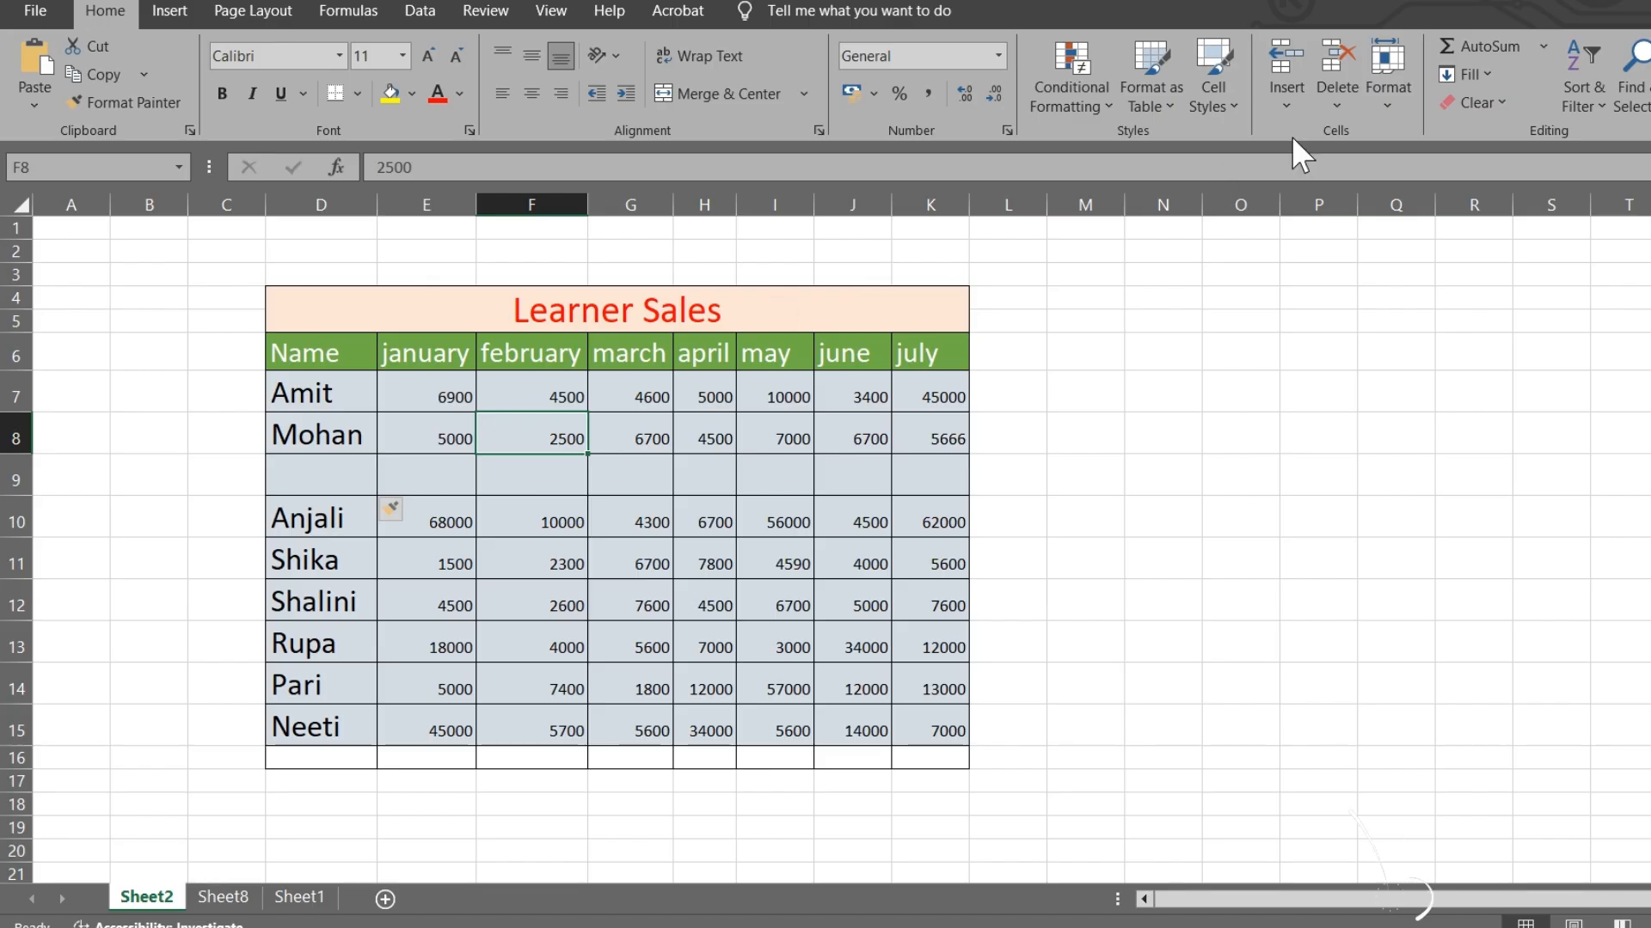
left_click(1286, 99)
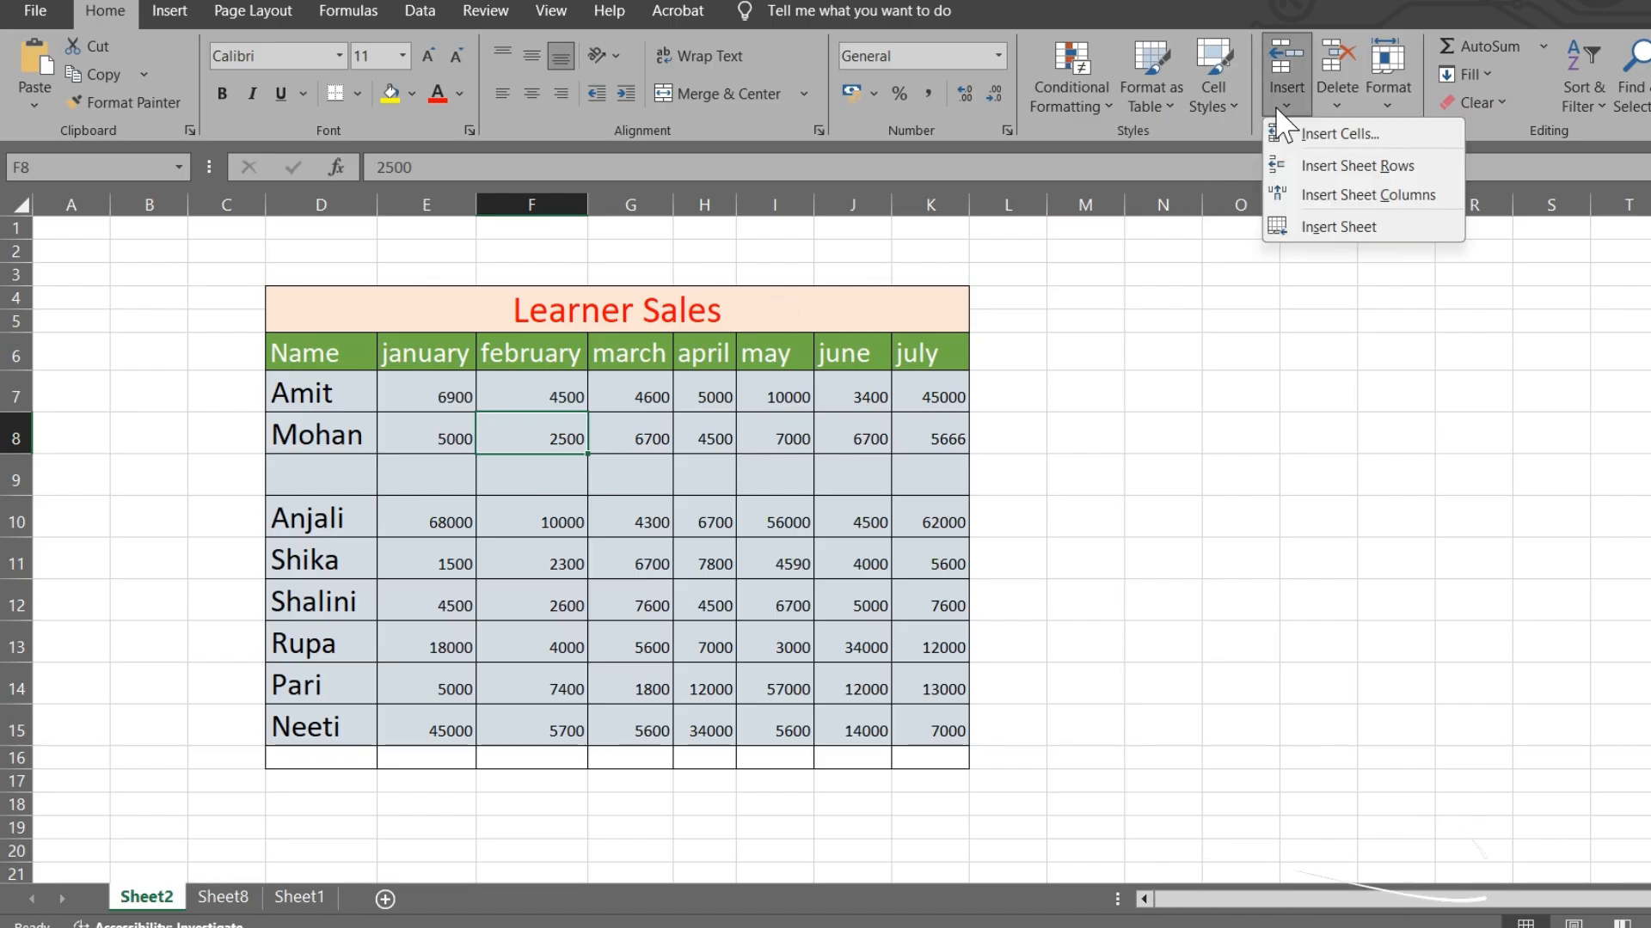
left_click(1346, 196)
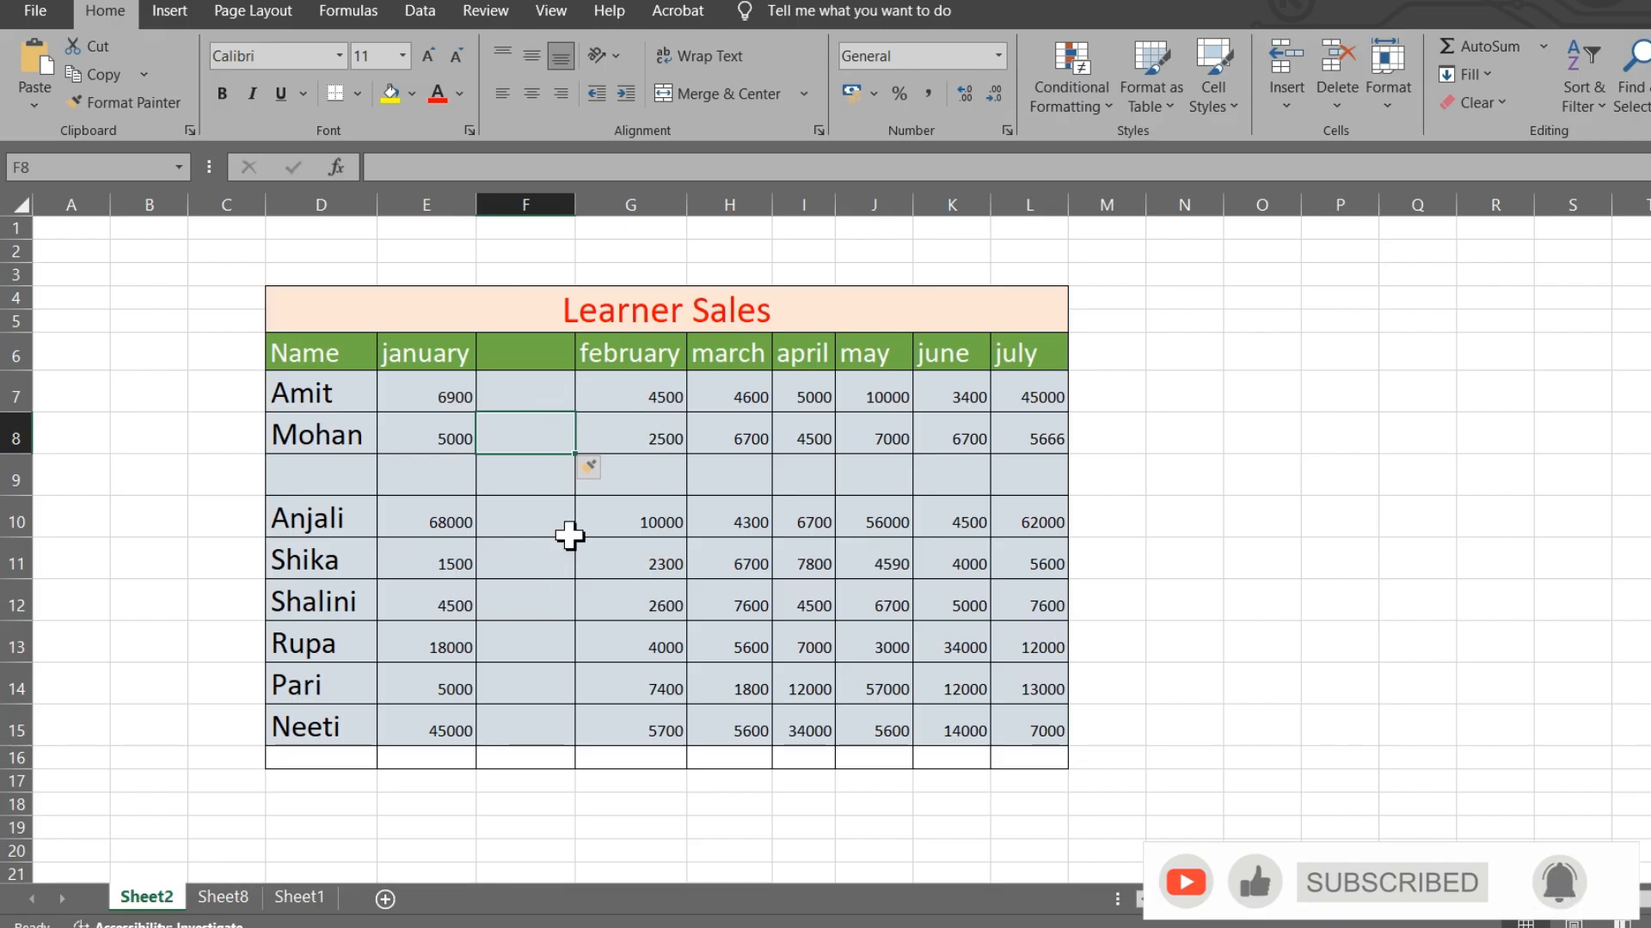
- Select cell G8 in Mohan's row to prepare the cell insert
left_click(1281, 101)
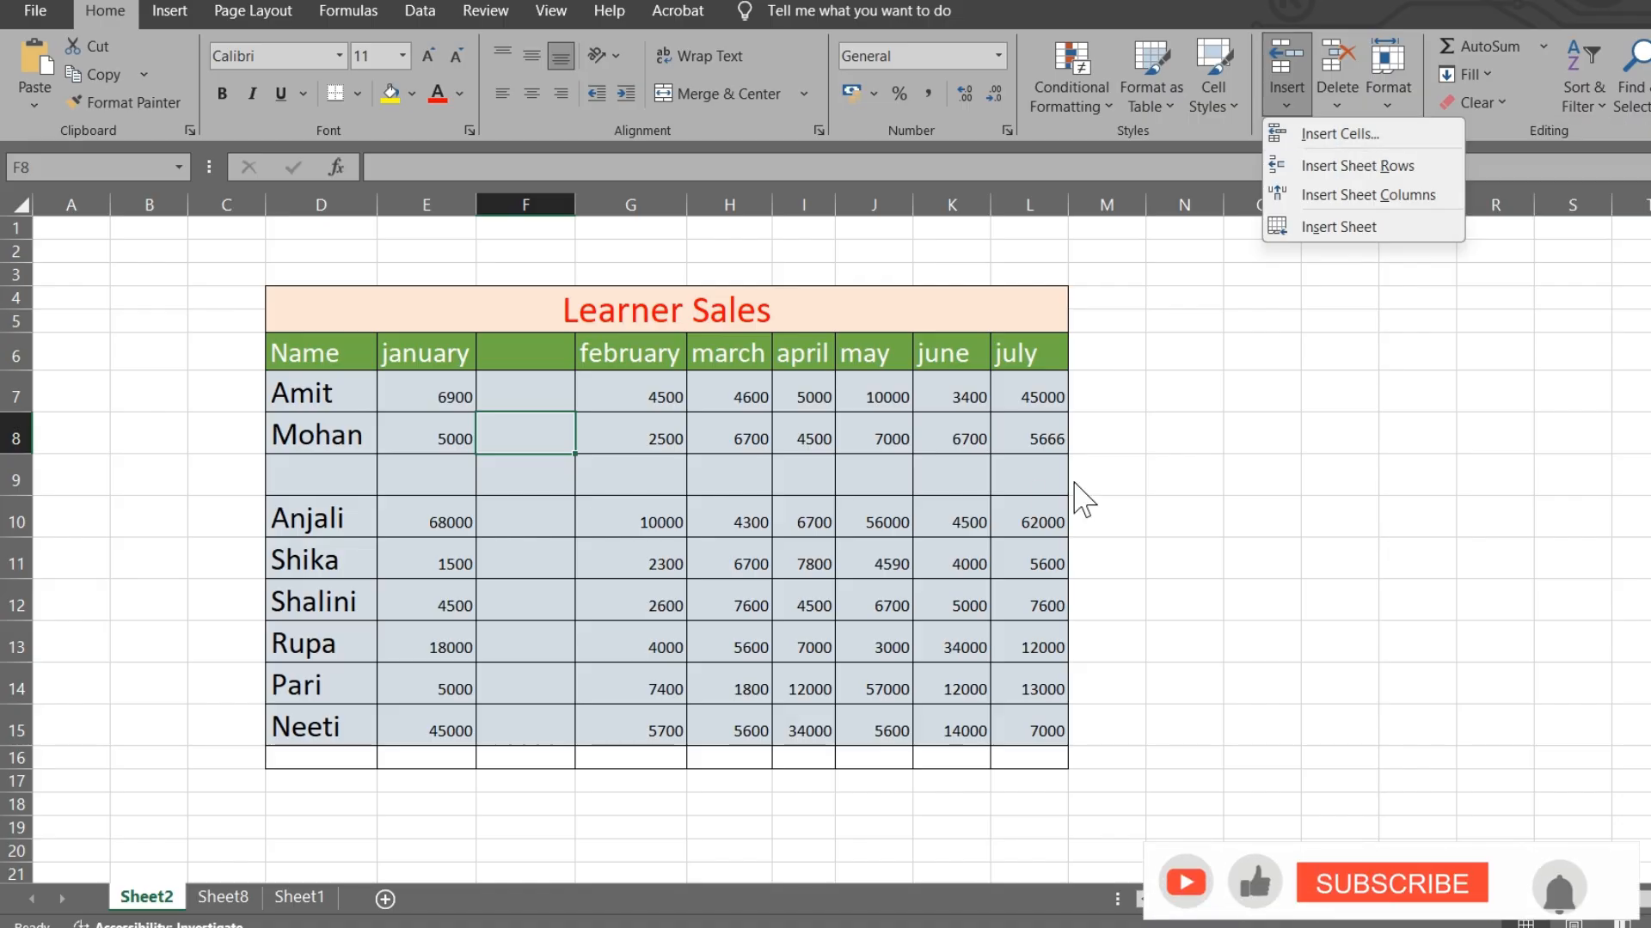
left_click(649, 428)
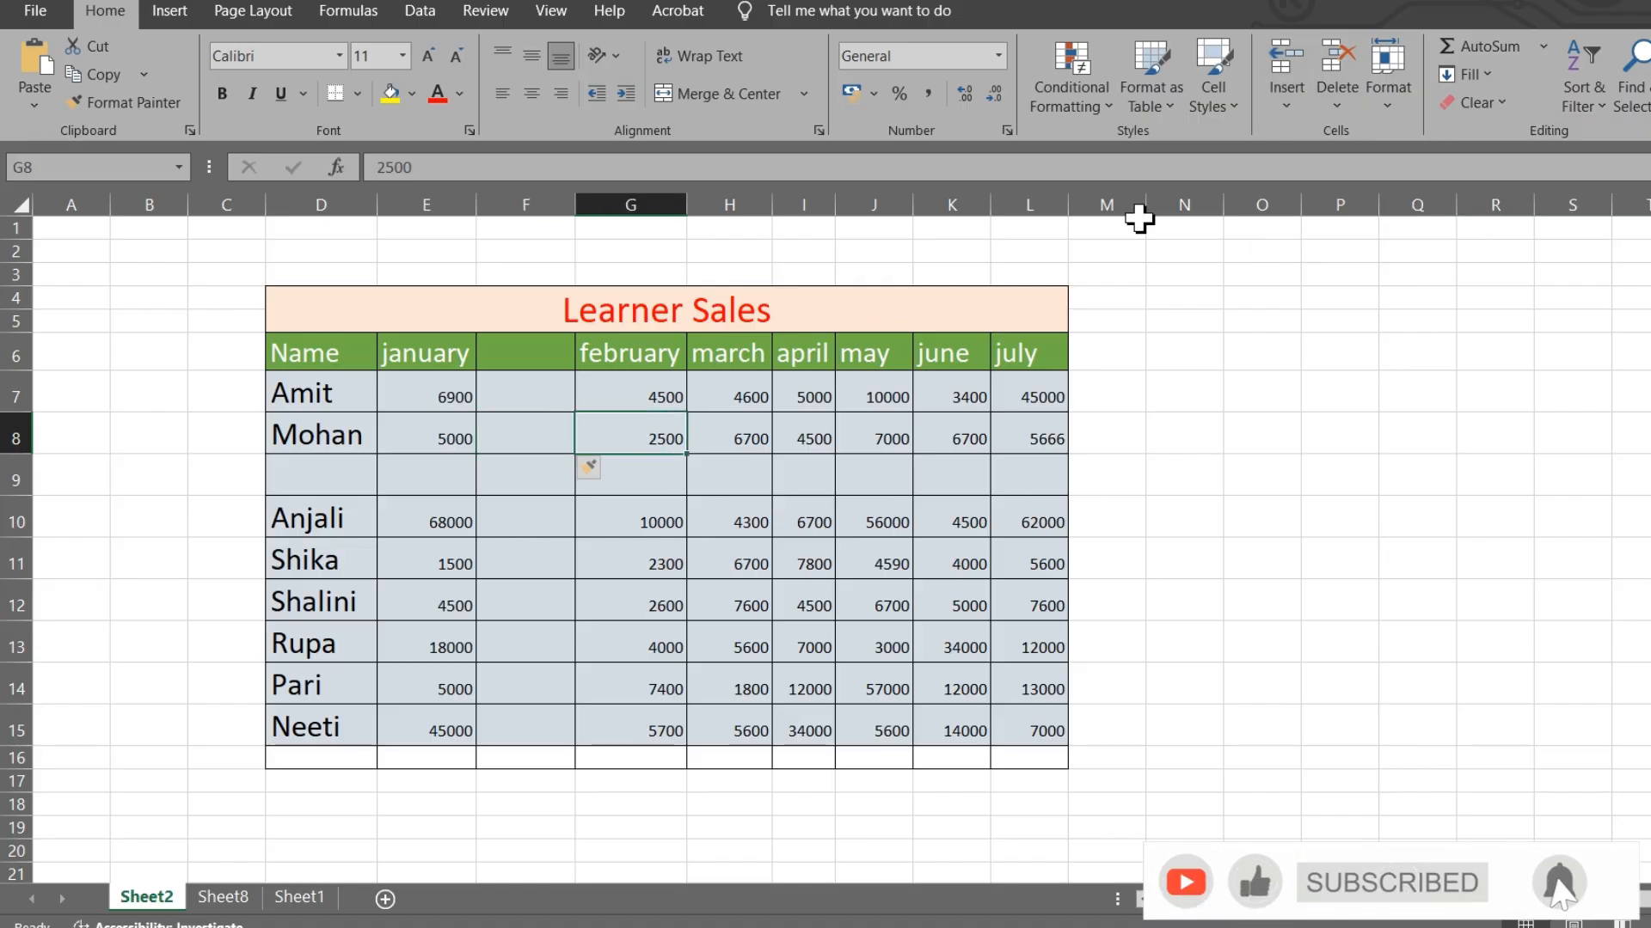
left_click(1270, 86)
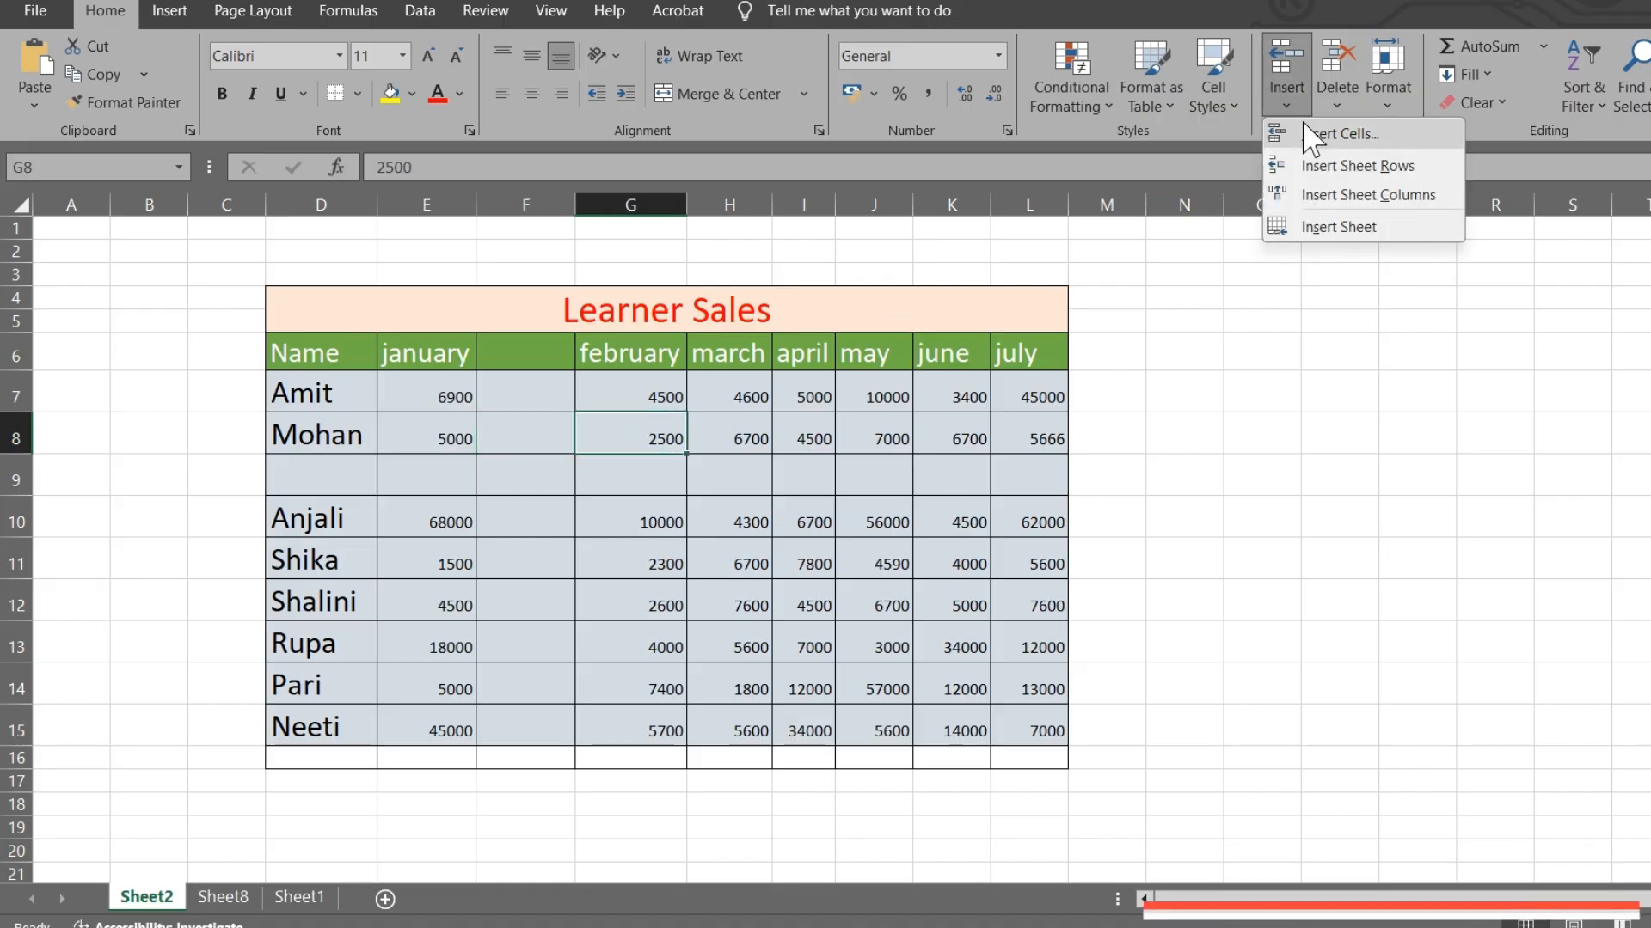
- Insert one cell at G8 with Shift cells right, moving 5666 to M8
left_click(1341, 134)
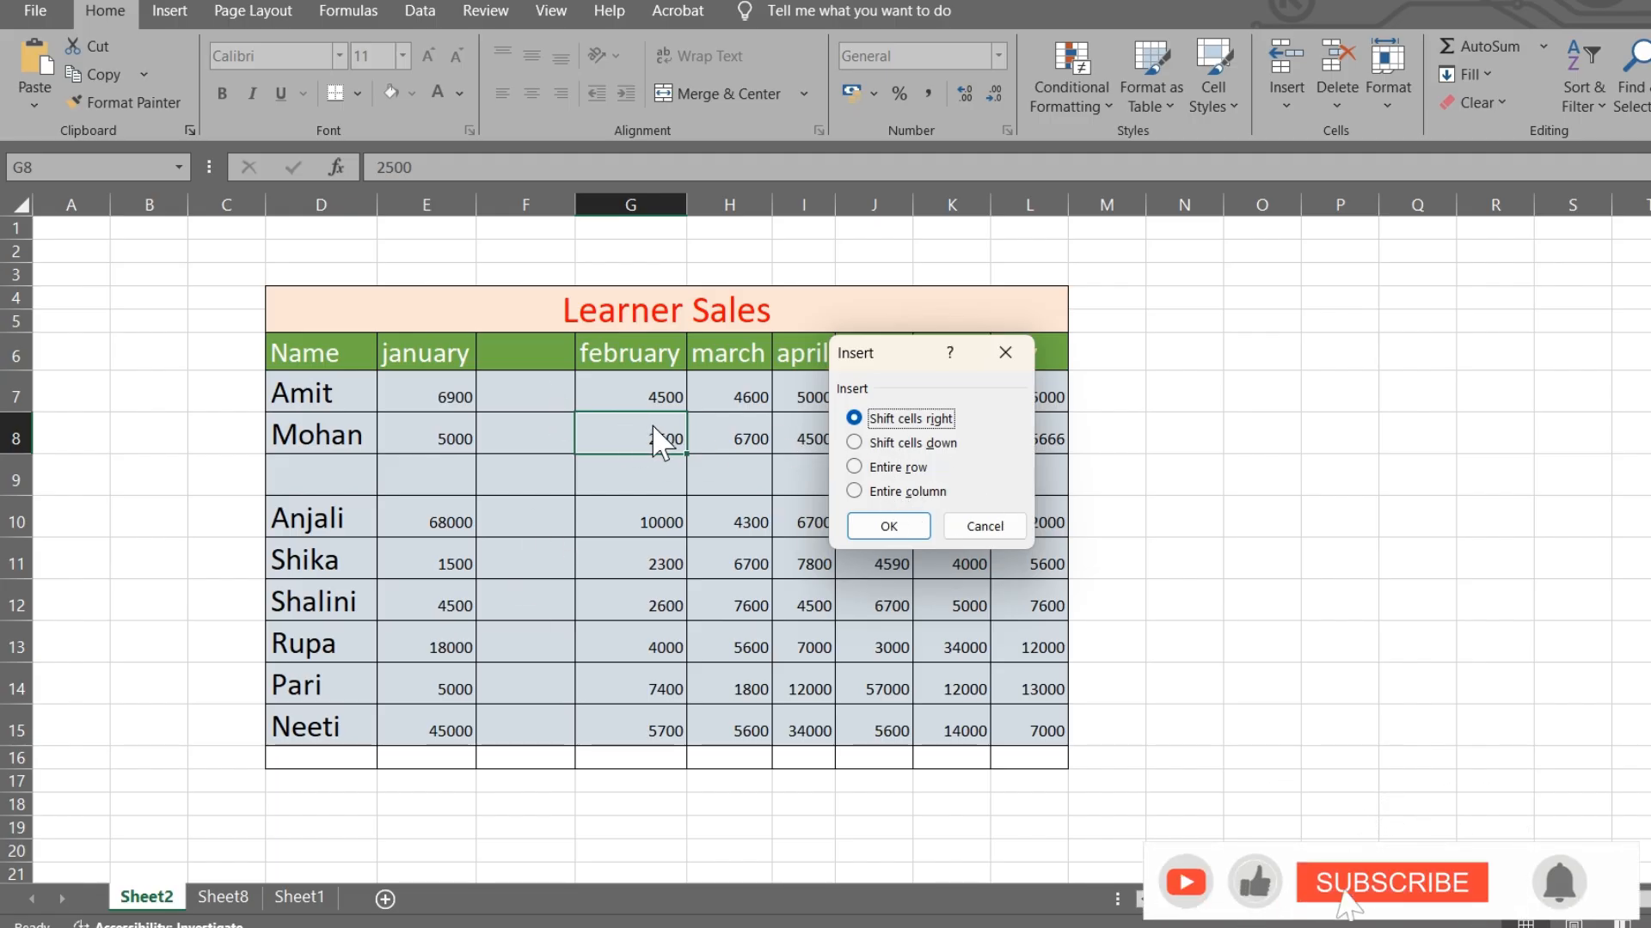
left_click(894, 524)
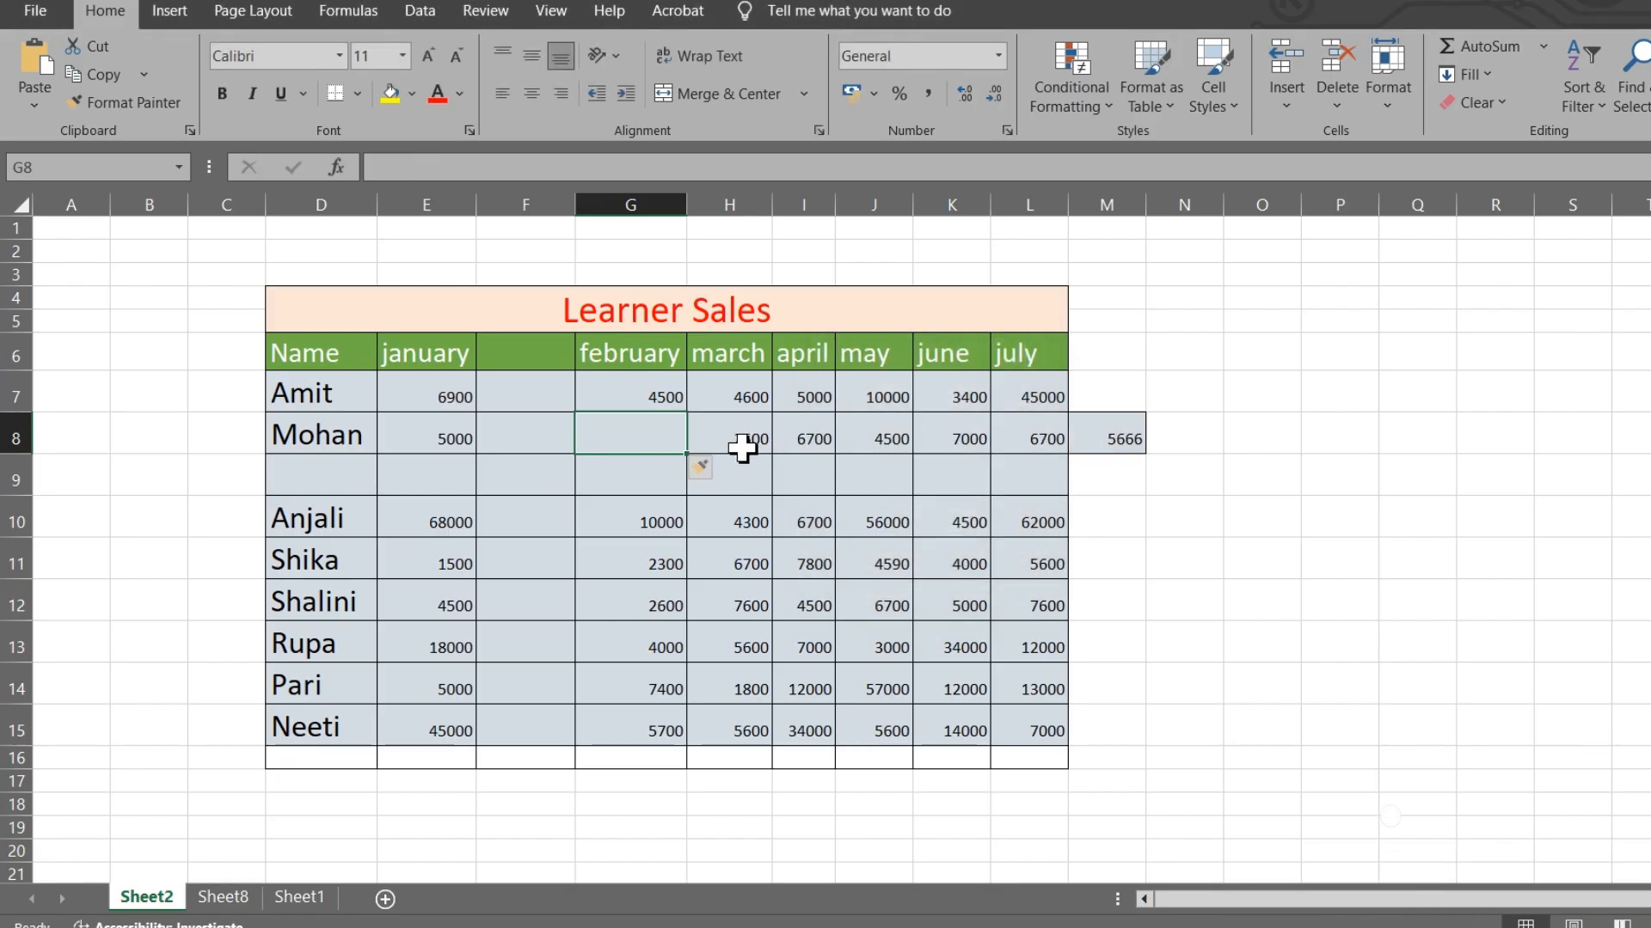
left_click(1294, 103)
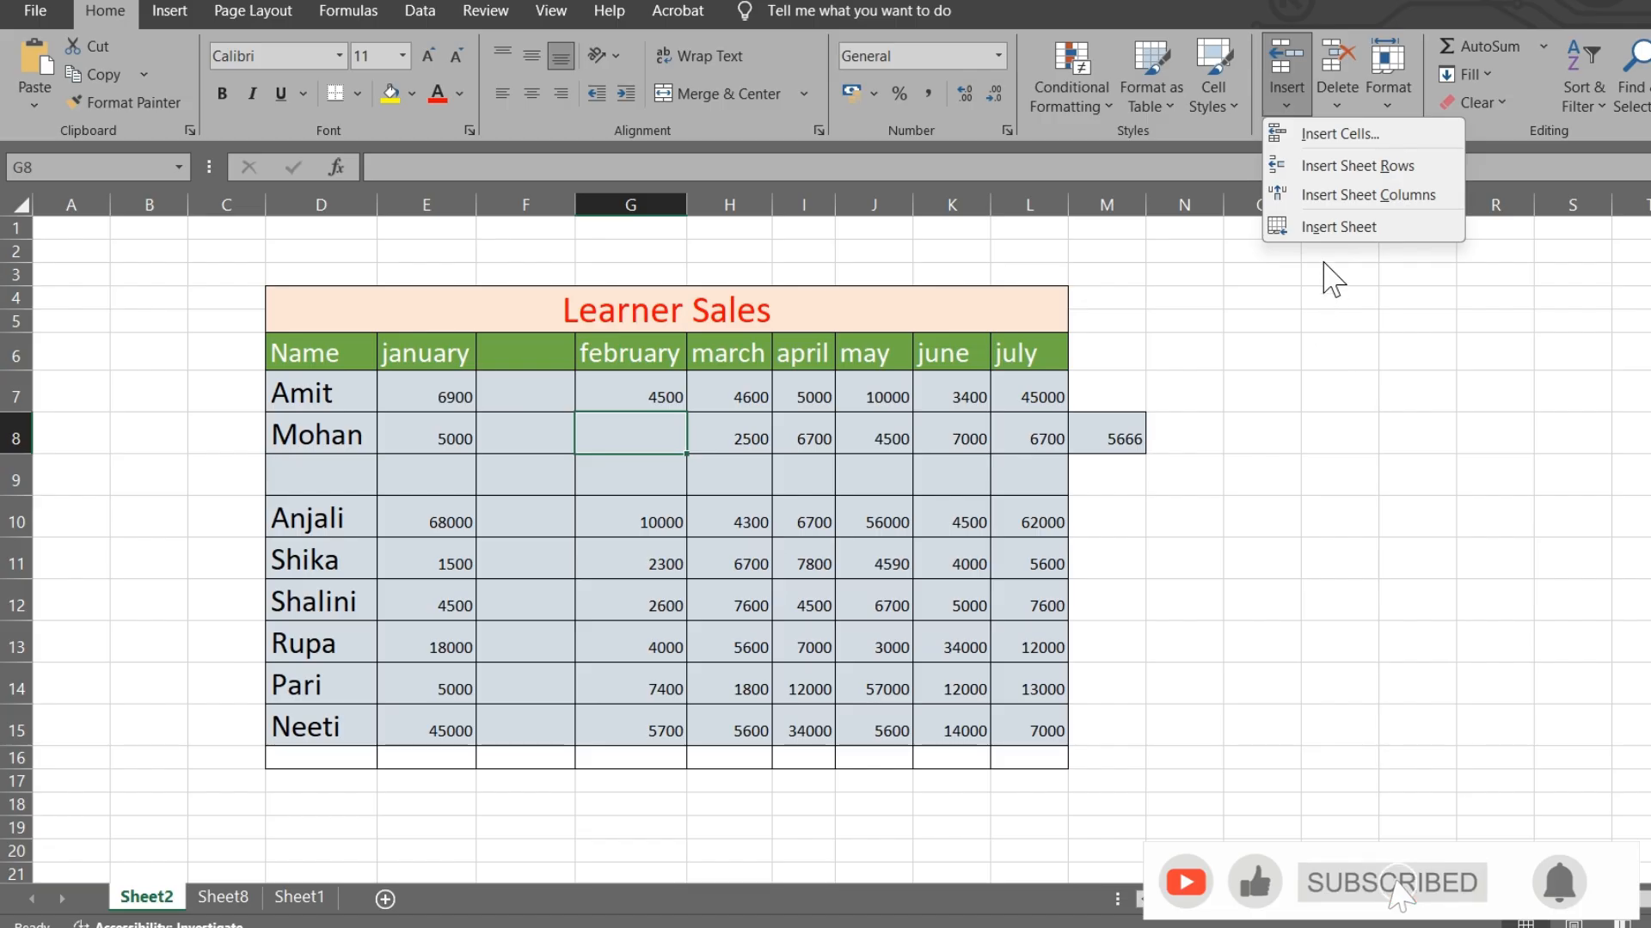
- Add a new blank worksheet, Sheet9, then go back to Sheet2
left_click(1326, 226)
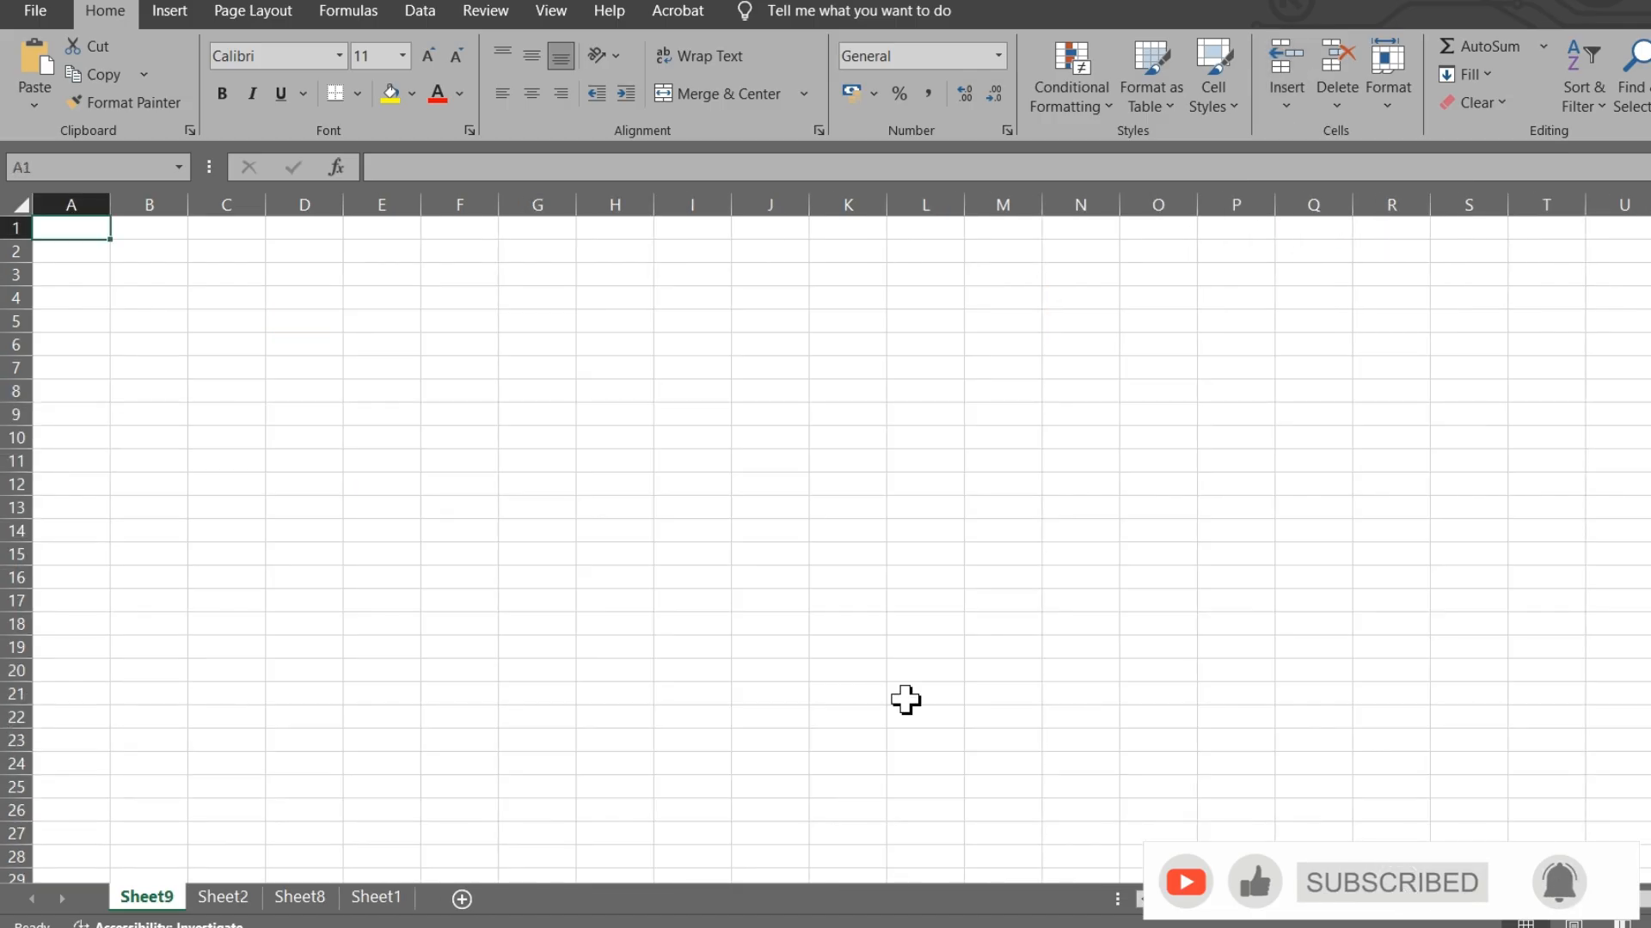
left_click(224, 897)
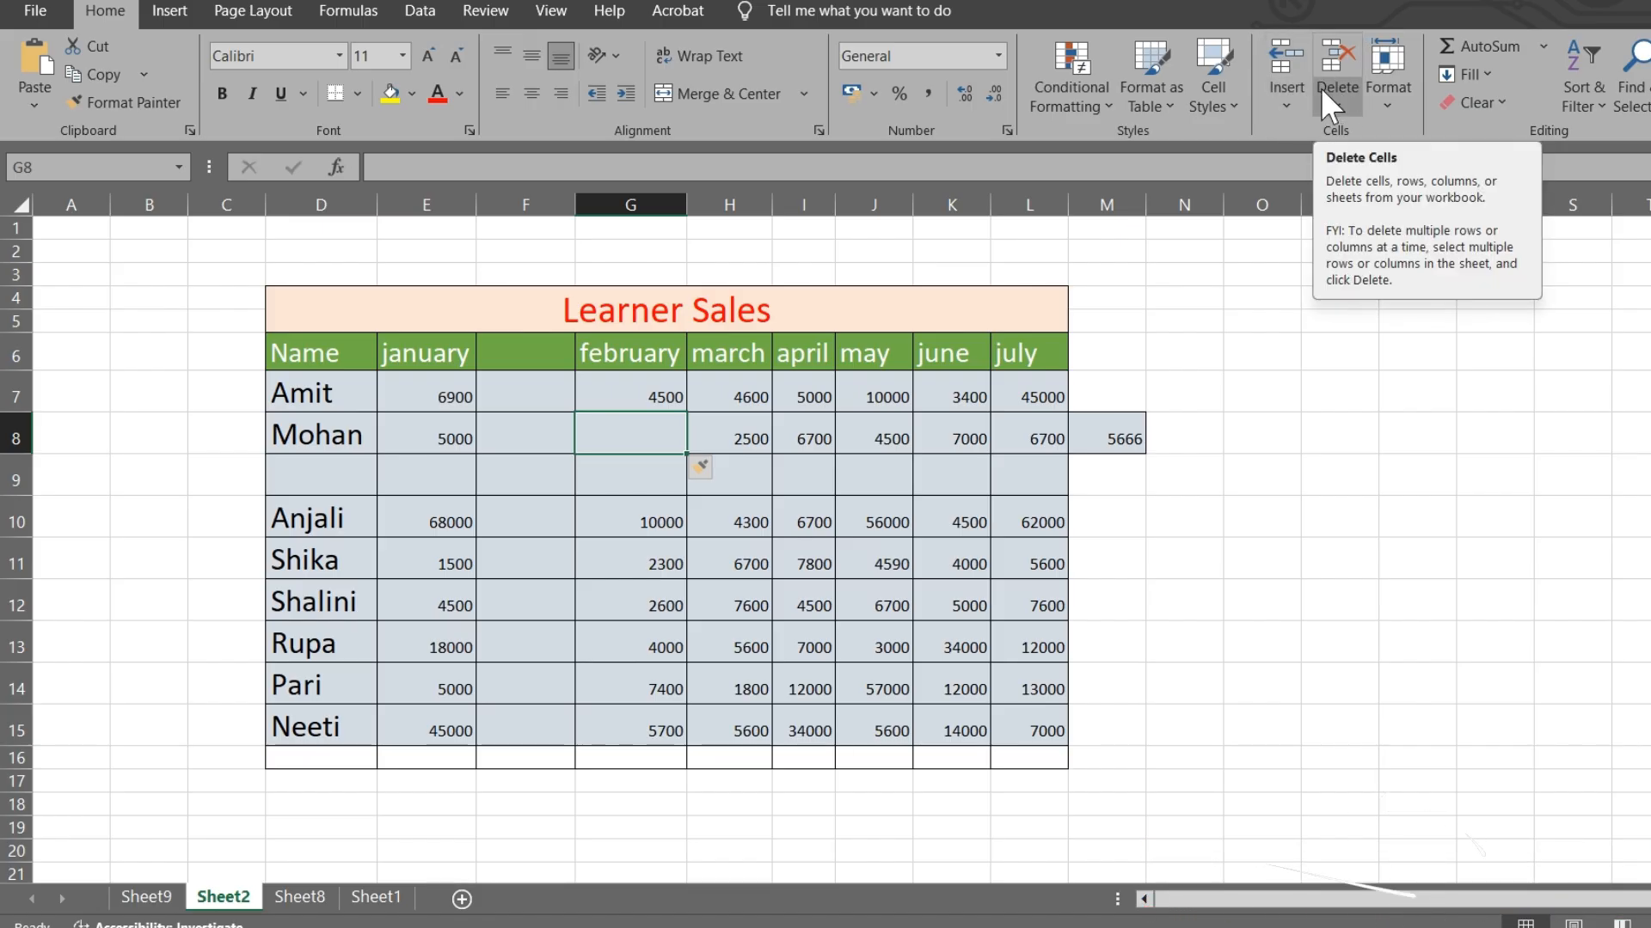
- Delete cell G8 with Shift cells left, putting 2500 back under february
left_click(1336, 105)
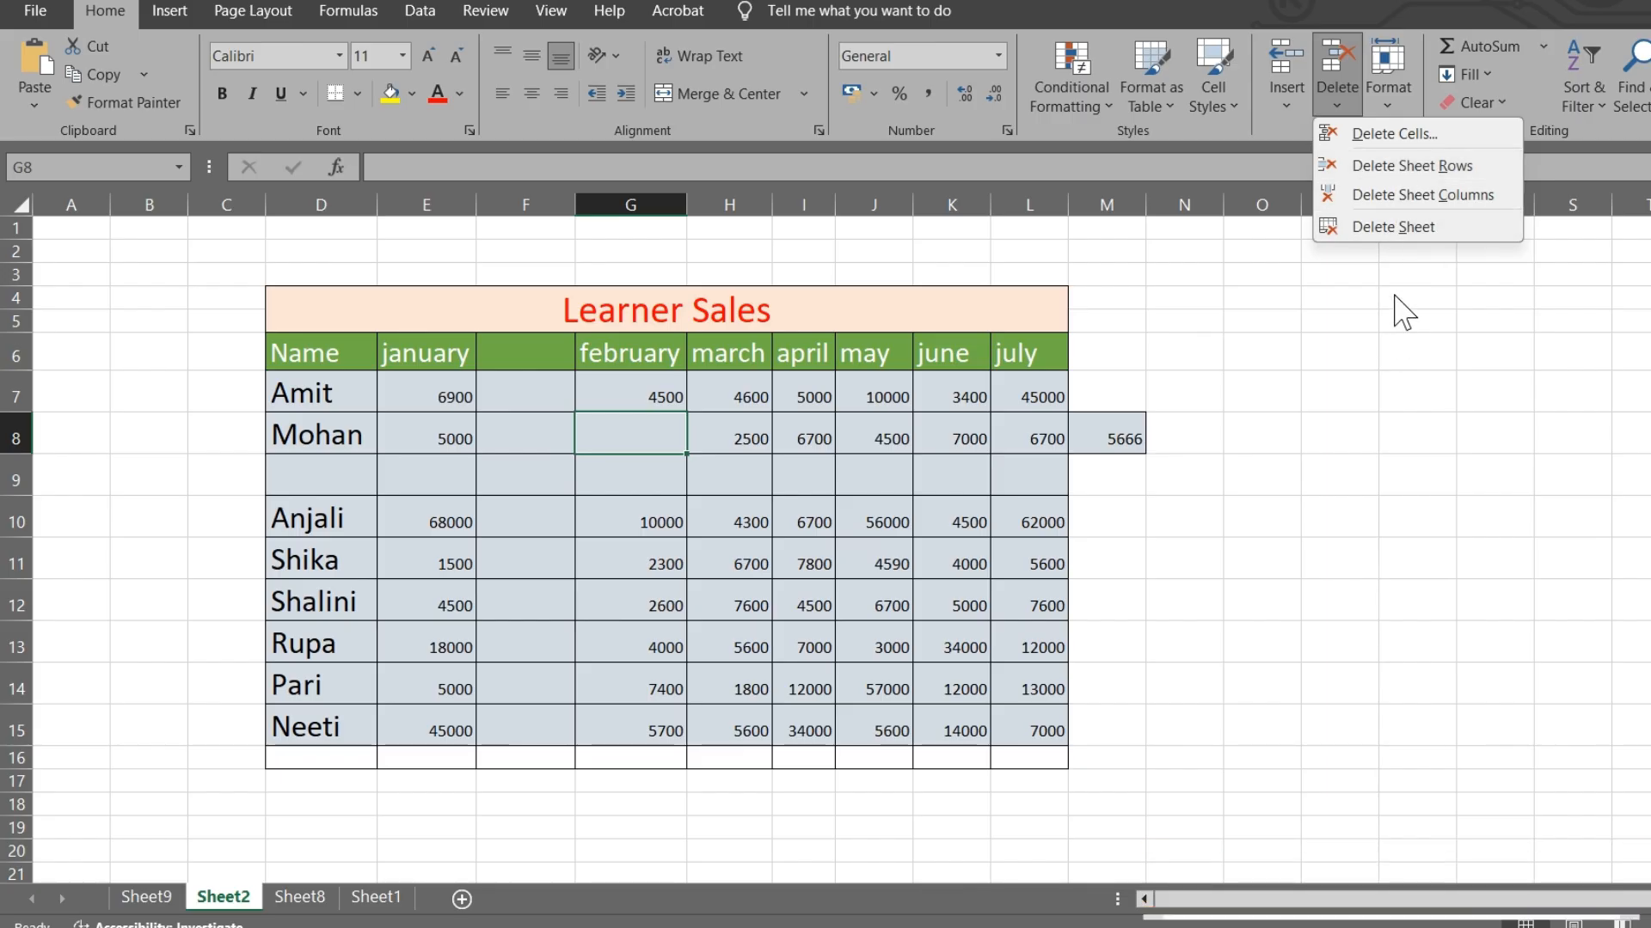
left_click(624, 418)
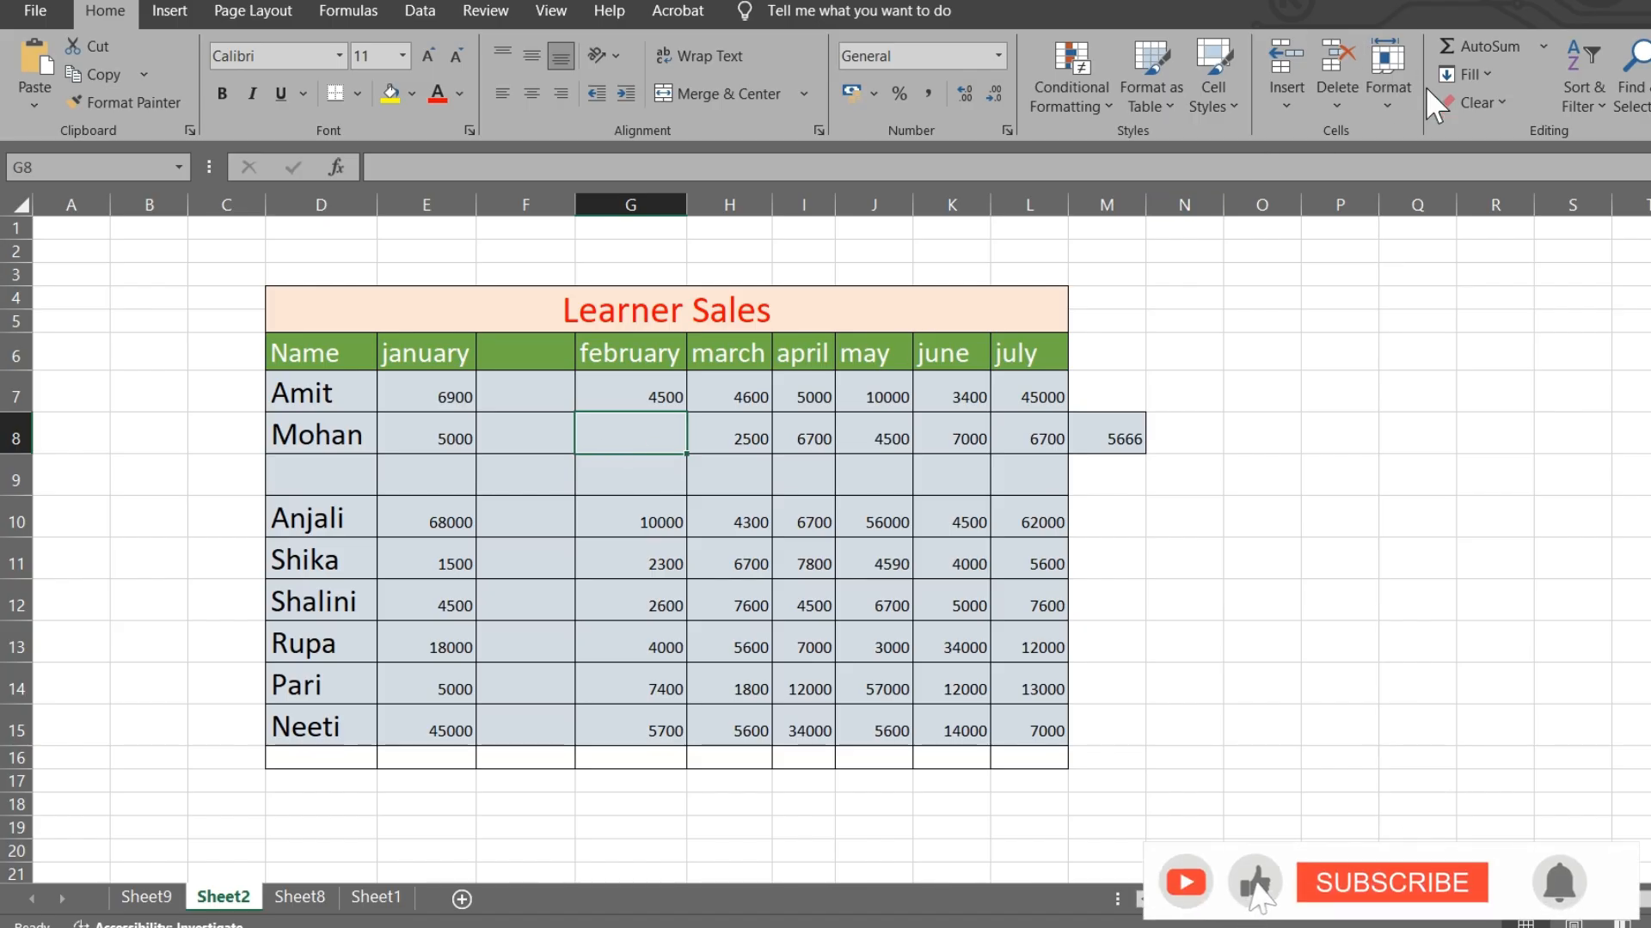
left_click(1343, 99)
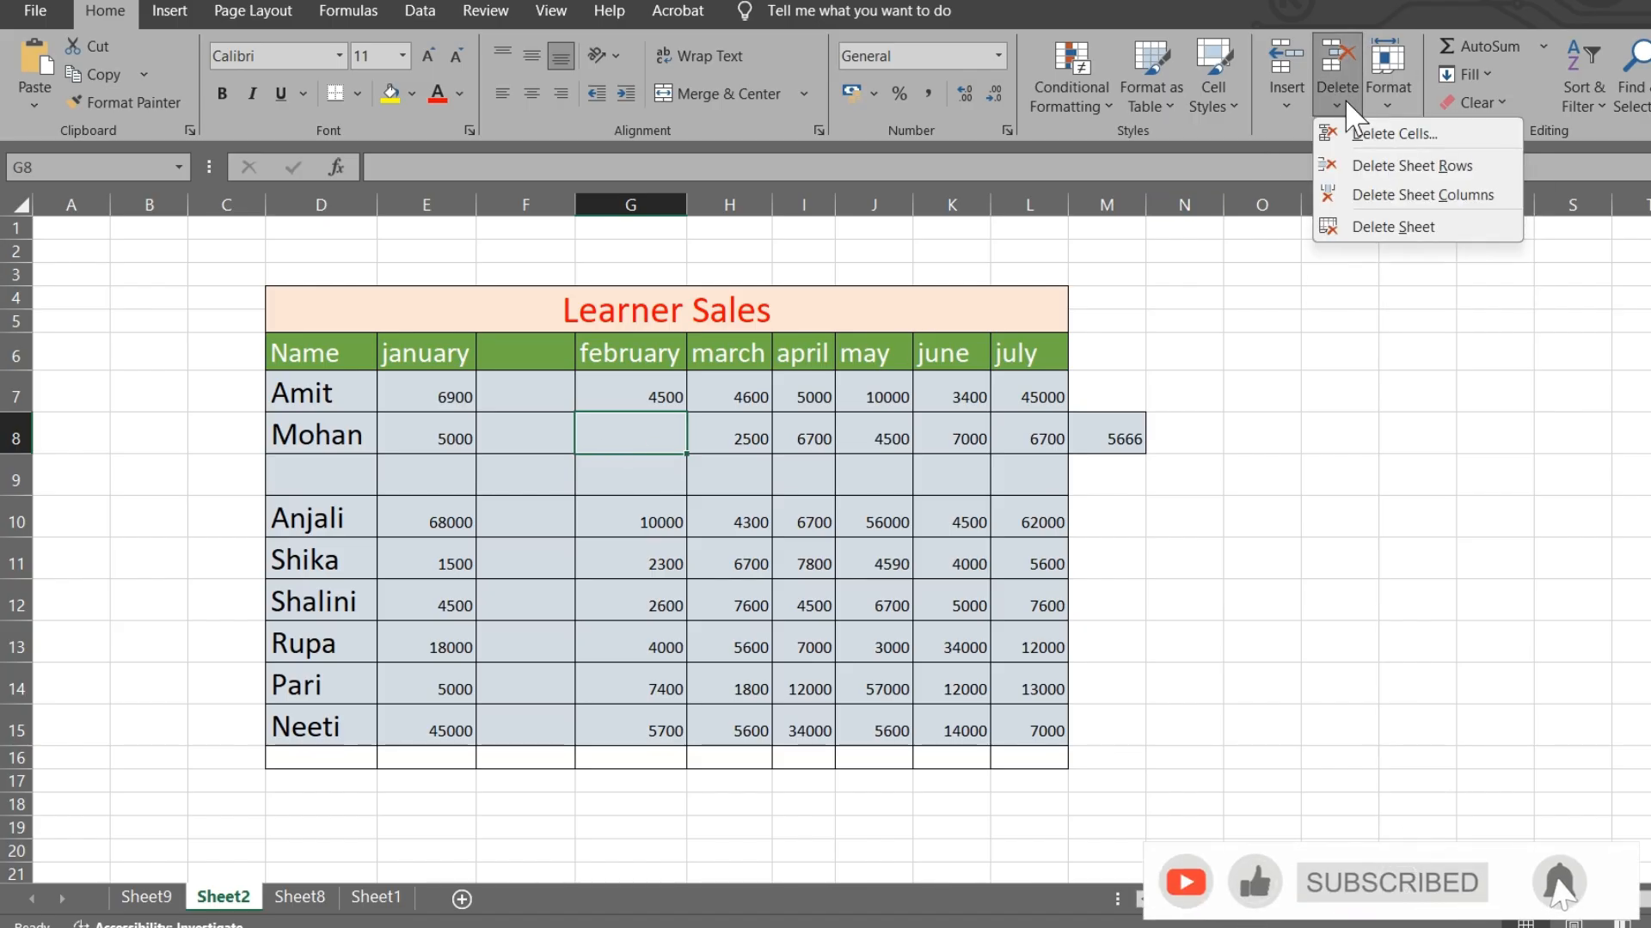
left_click(1390, 135)
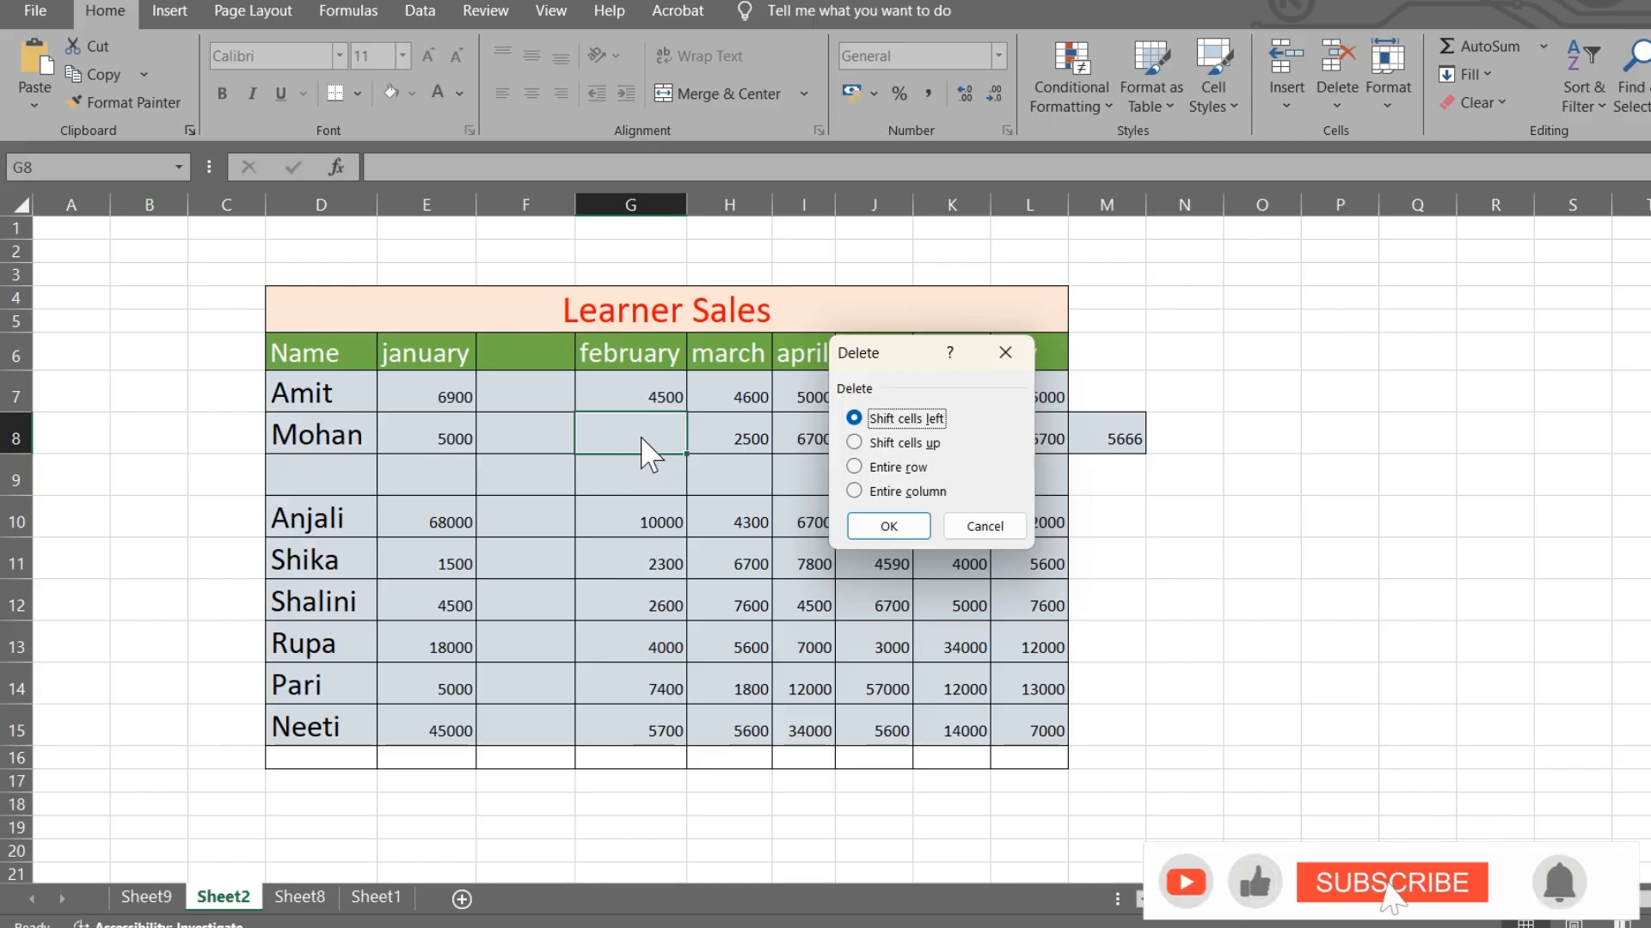
left_click(890, 525)
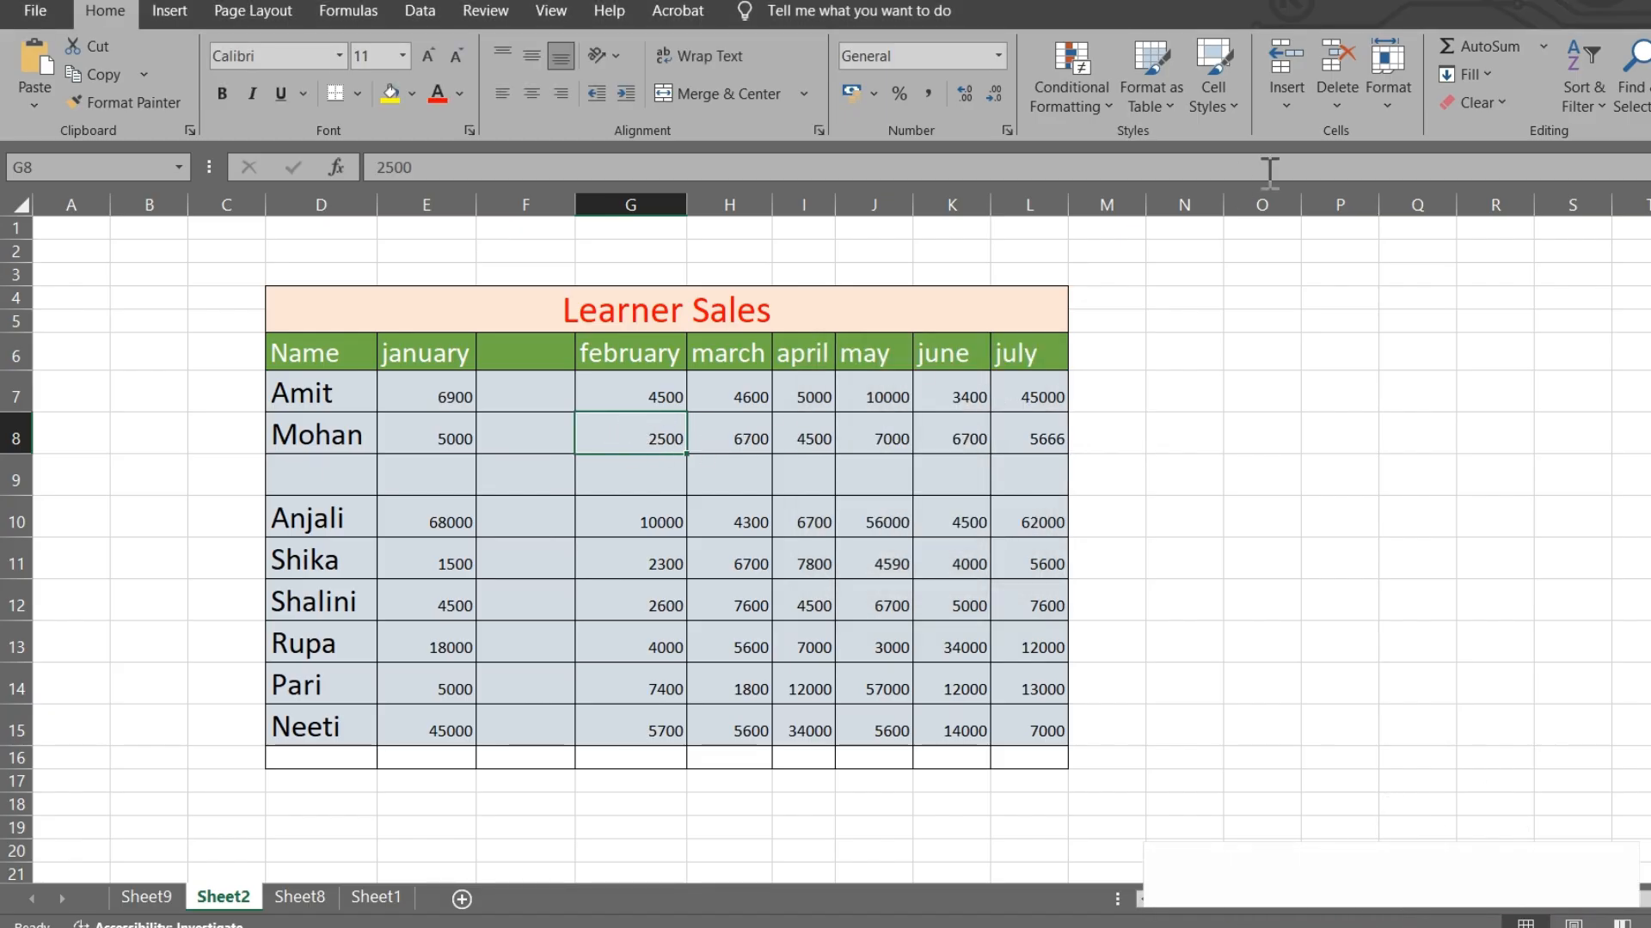
- Delete the blank column F from the Learner Sales table
left_click(535, 392)
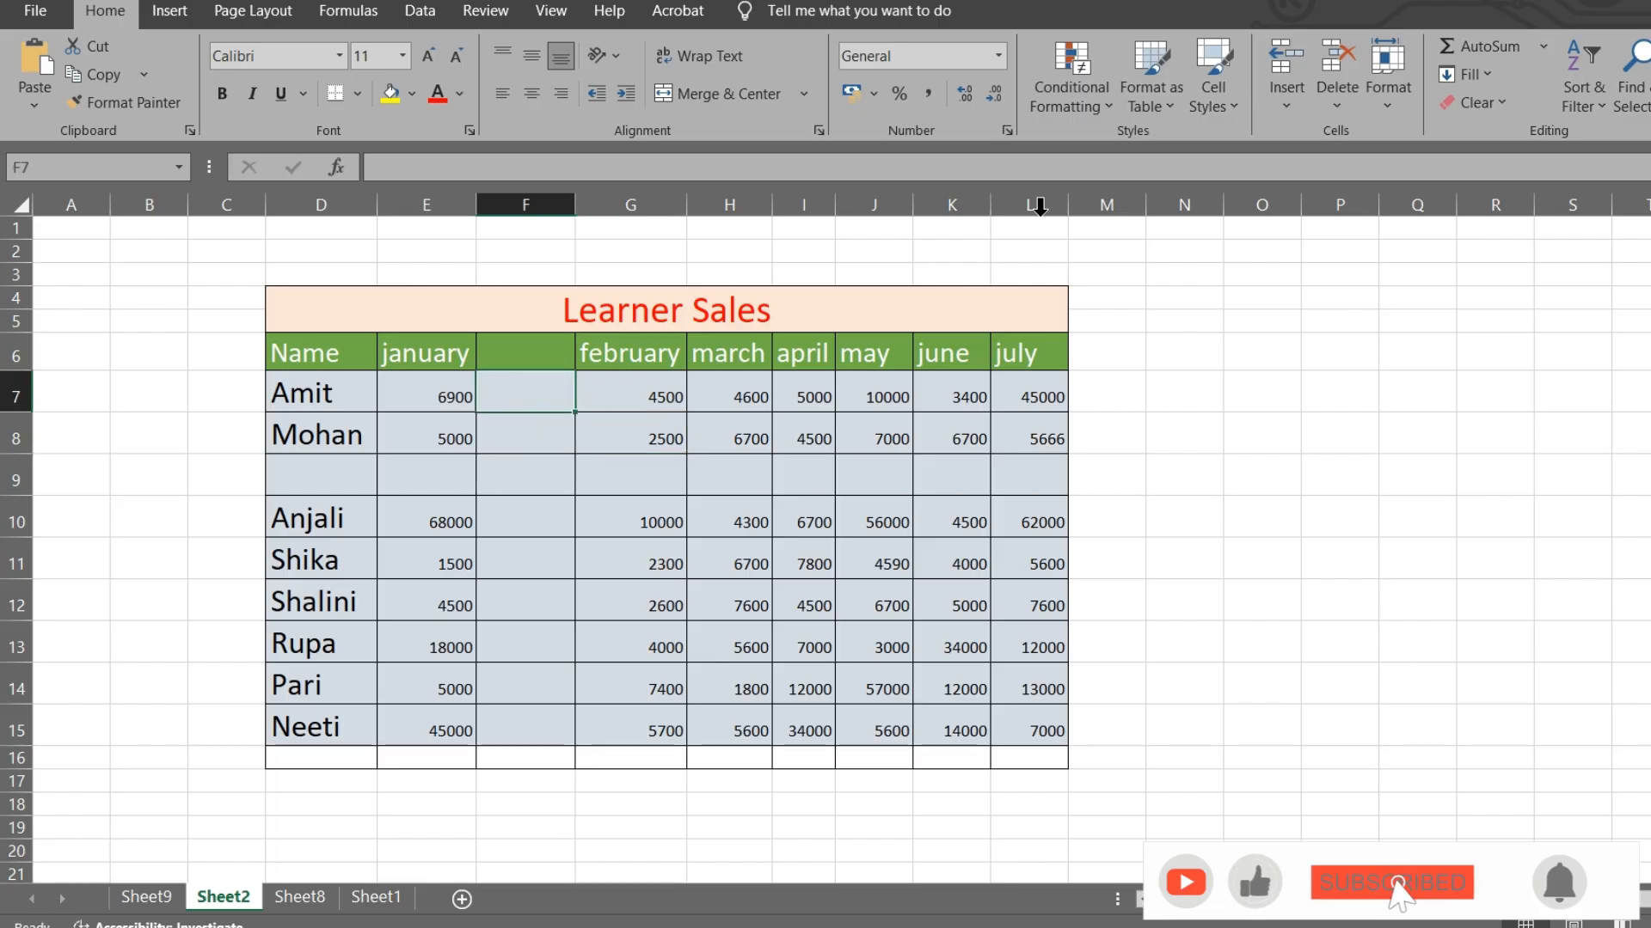
left_click(1375, 100)
left_click(1335, 91)
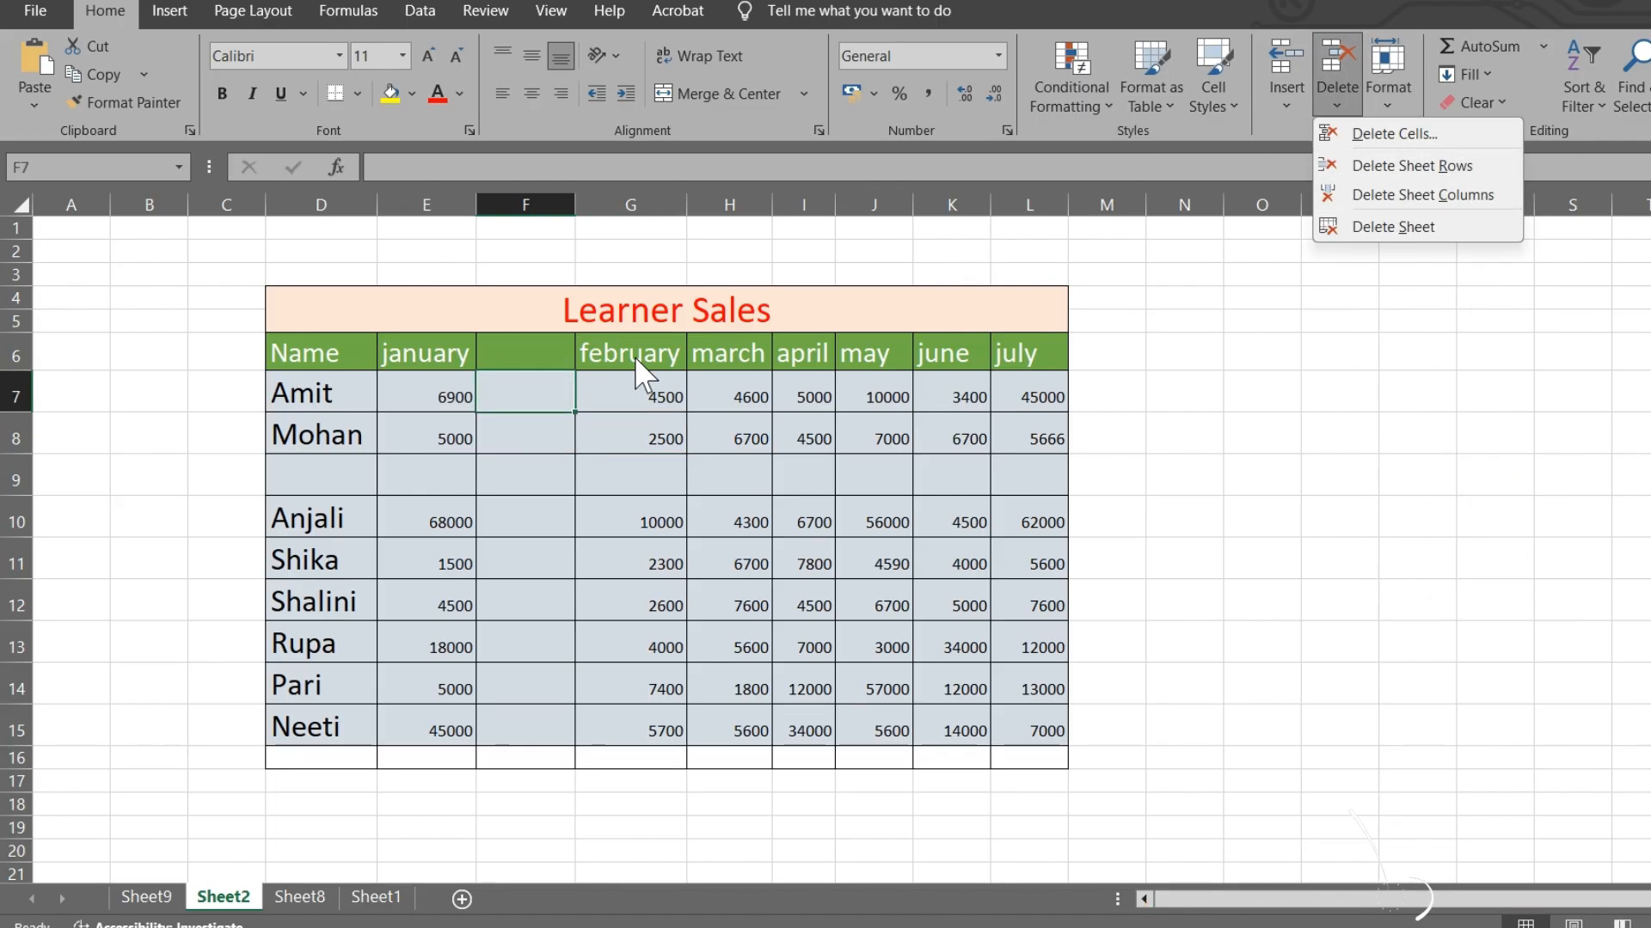
left_click(1432, 196)
- Delete the blank row 9, then switch to Sheet1
left_click(309, 489)
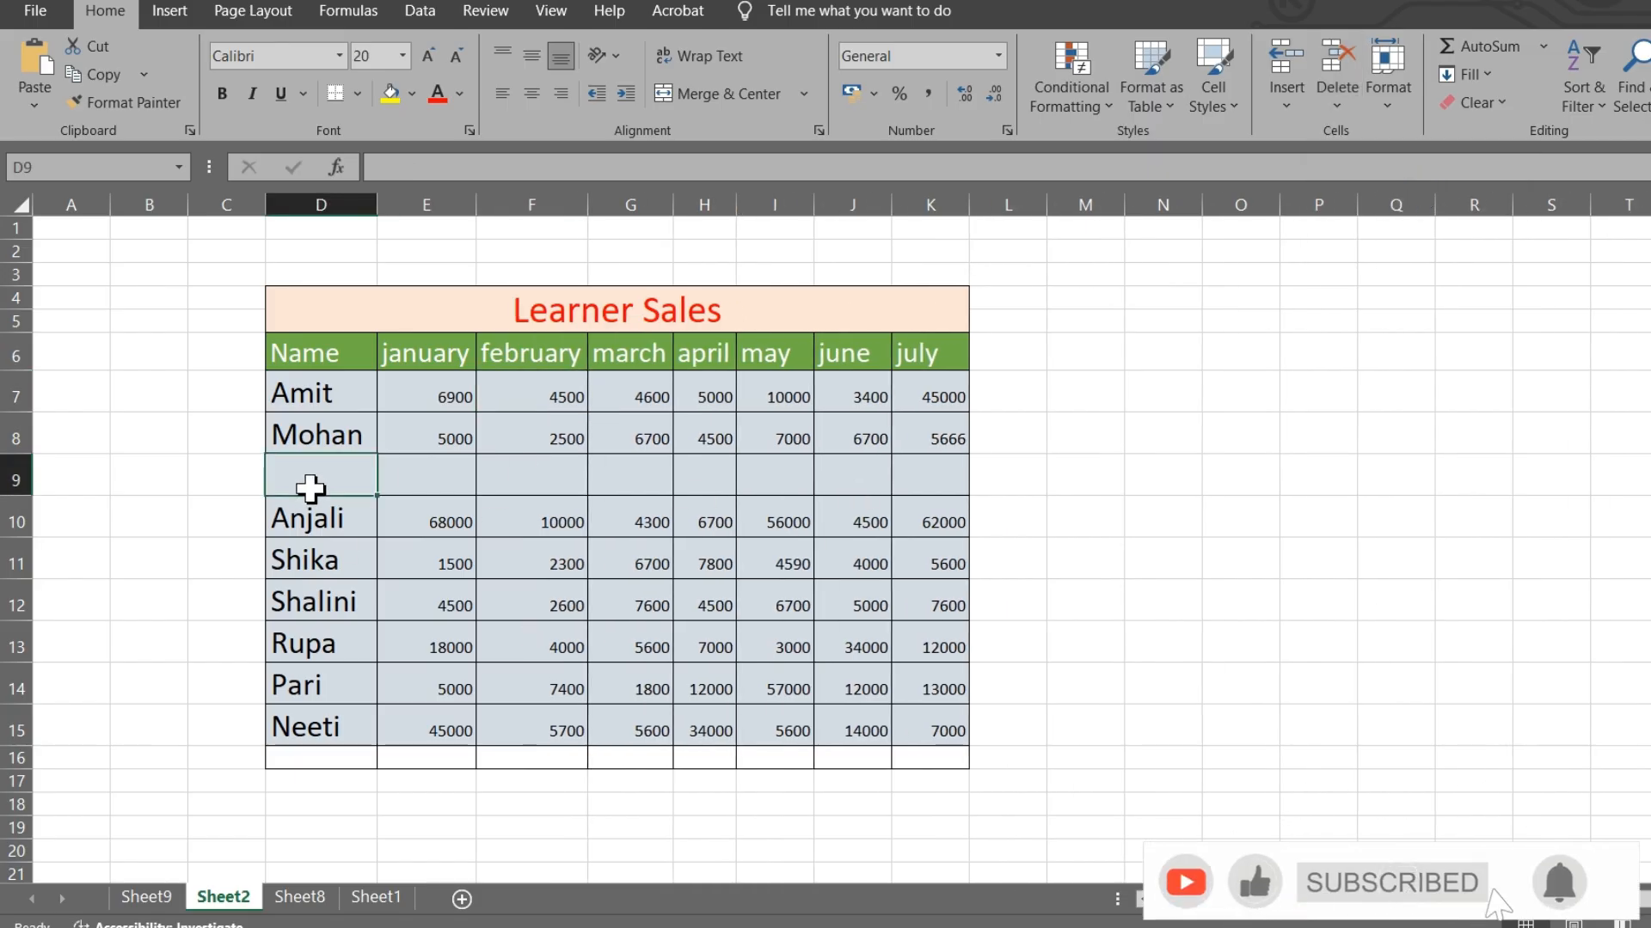
left_click(1338, 96)
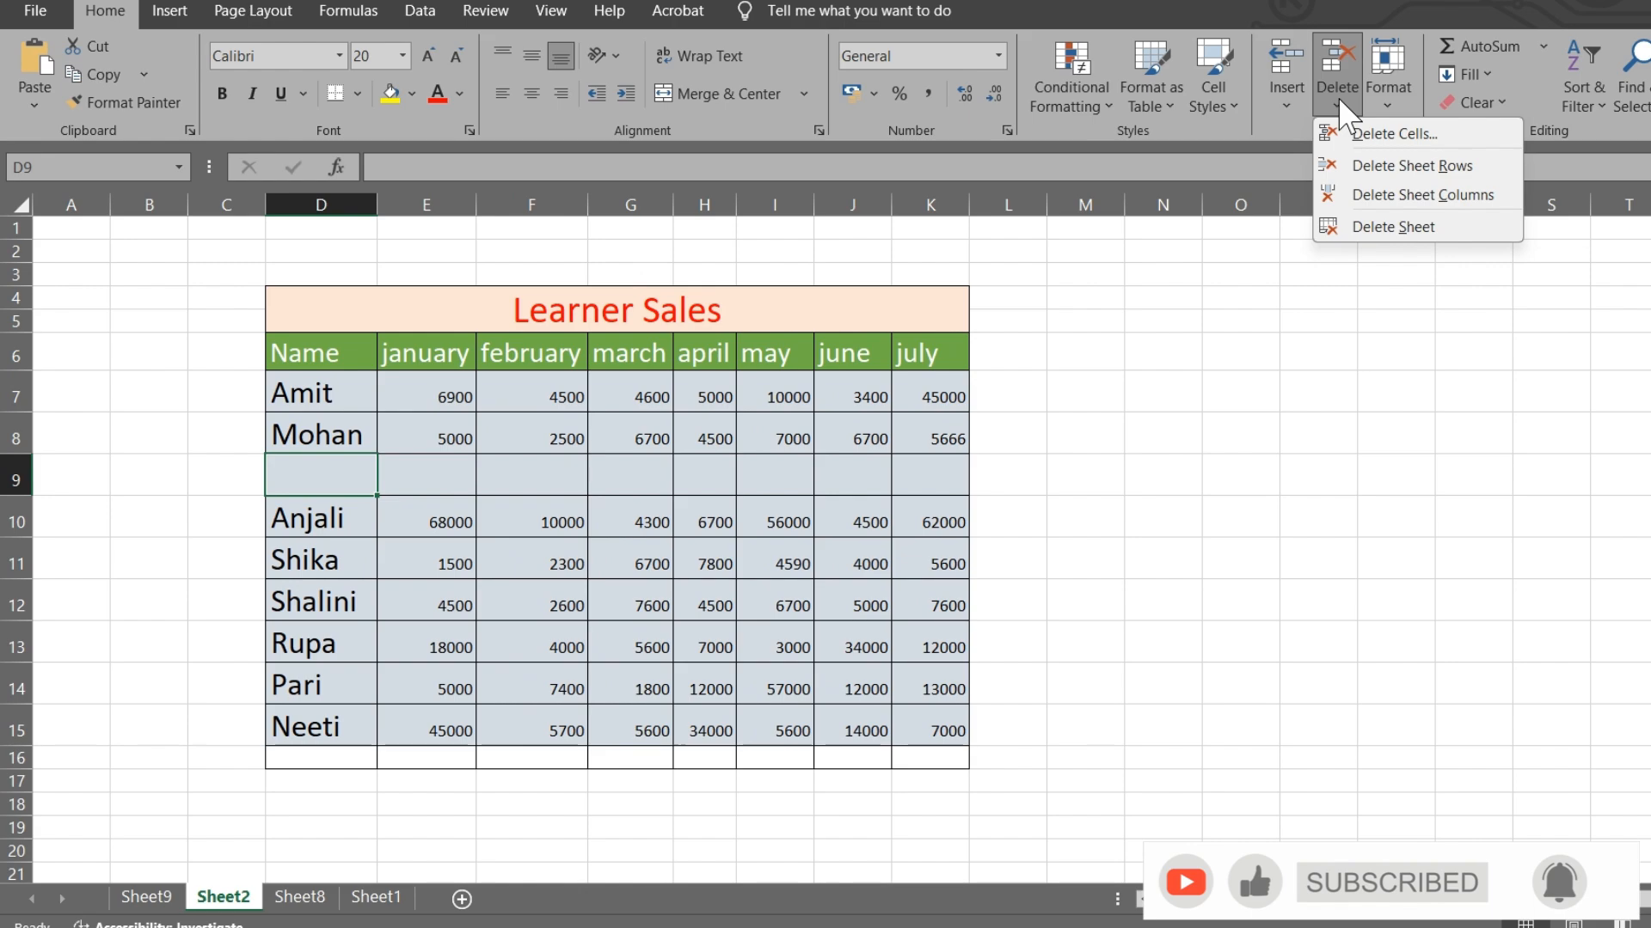
left_click(1379, 163)
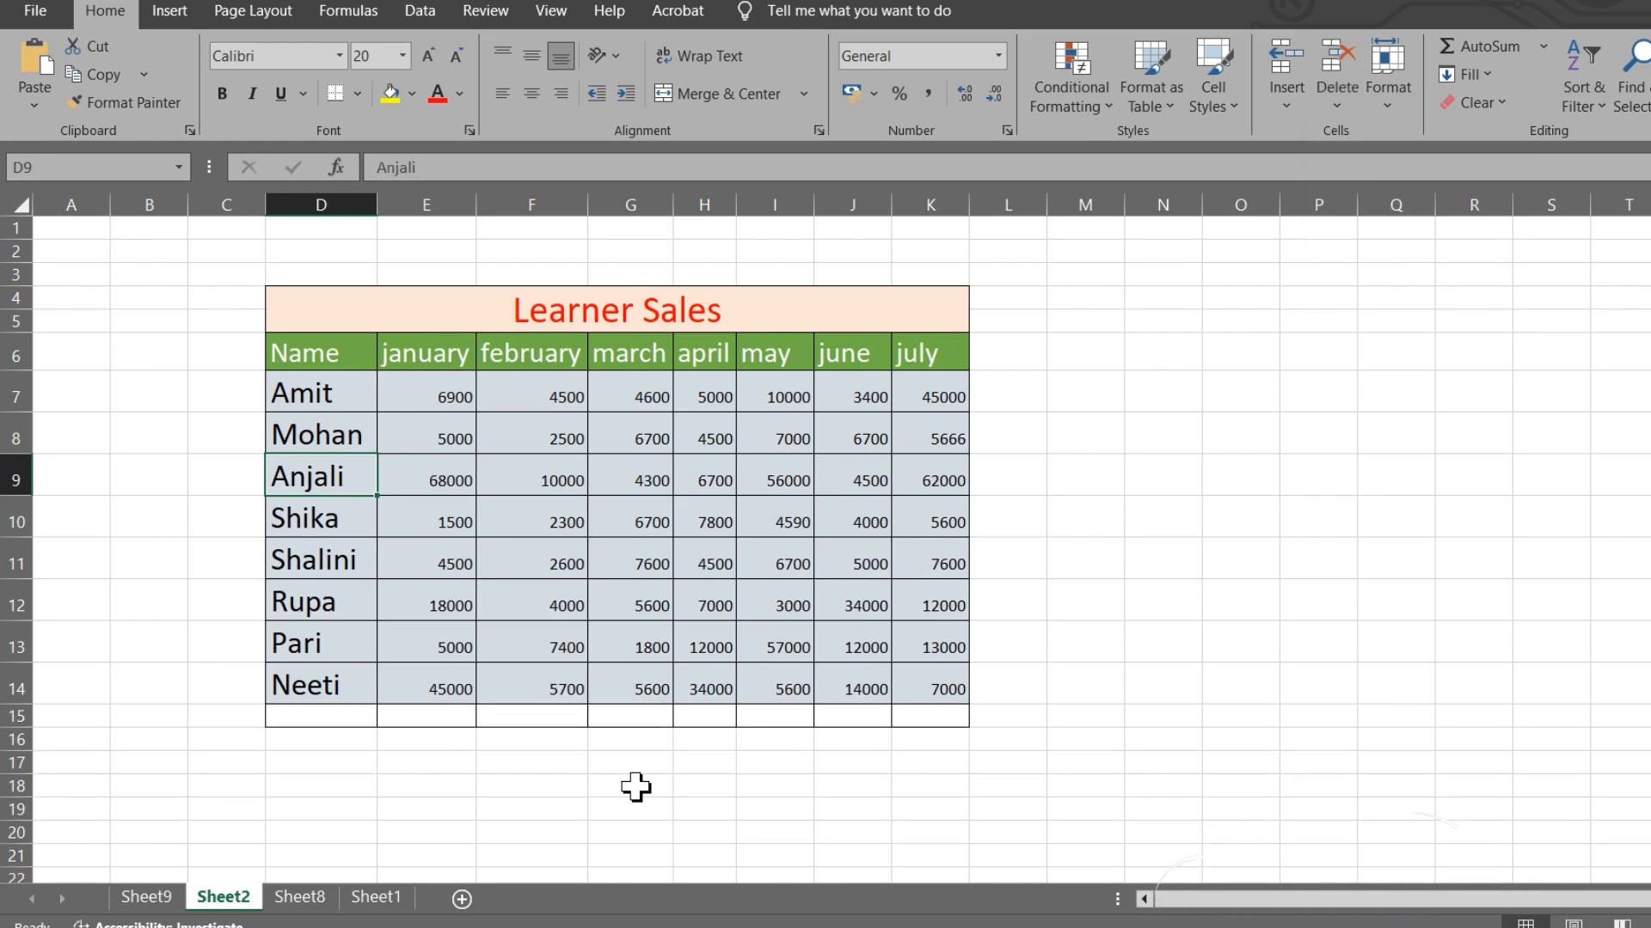
left_click(375, 897)
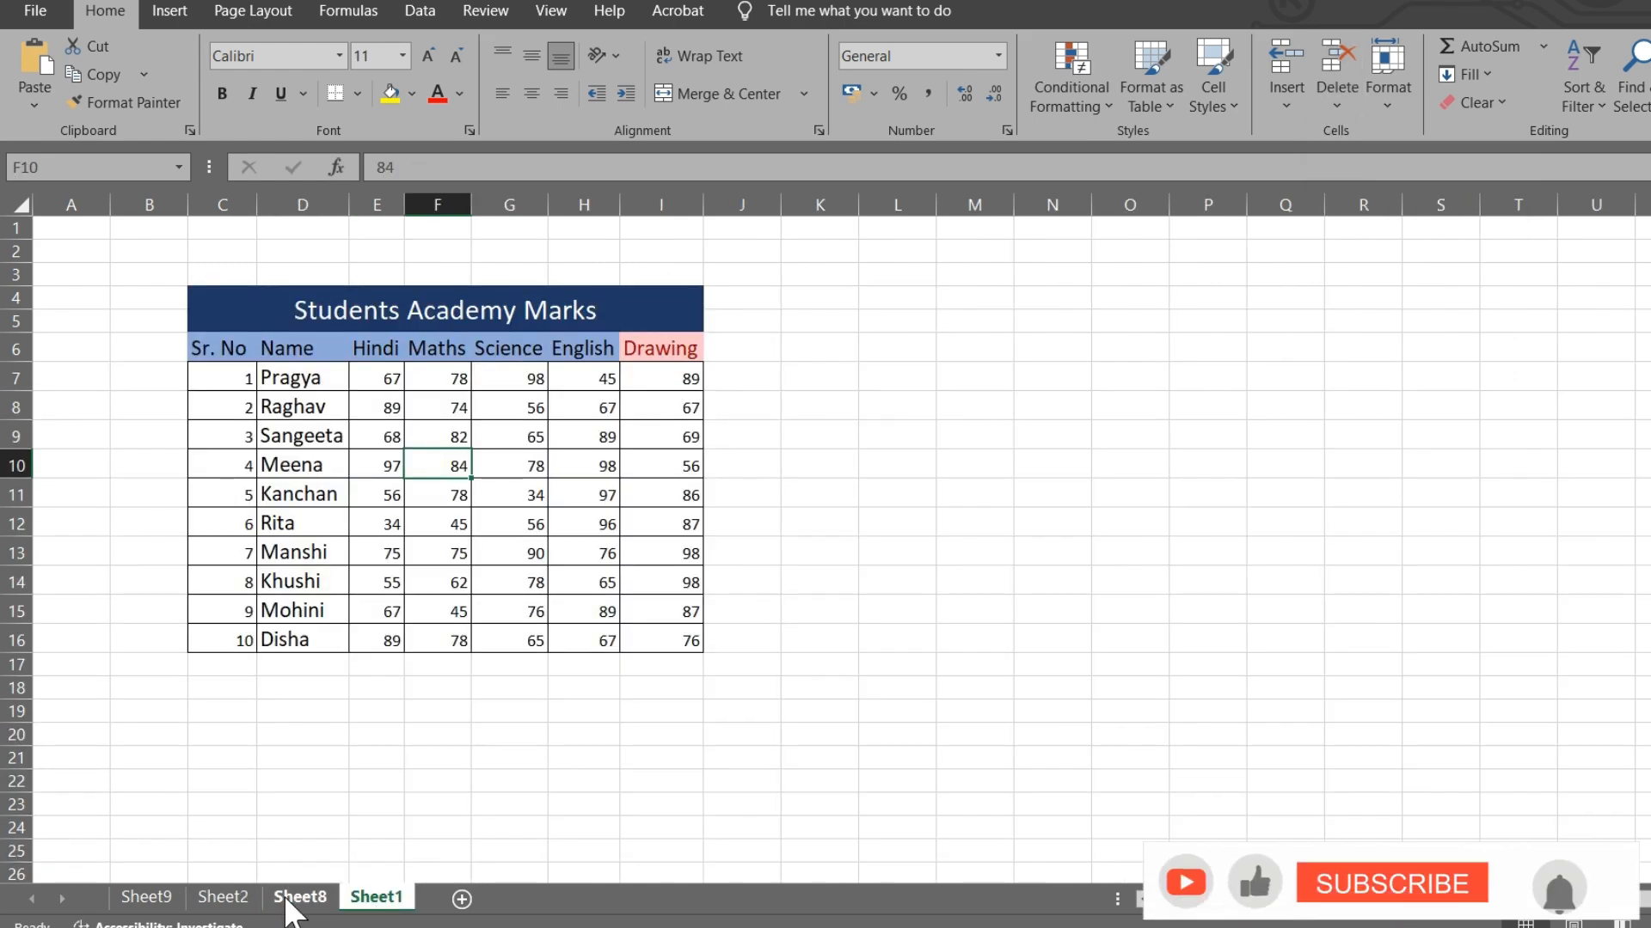
- Delete the empty worksheets Sheet8 and Sheet9 from the workbook
left_click(300, 896)
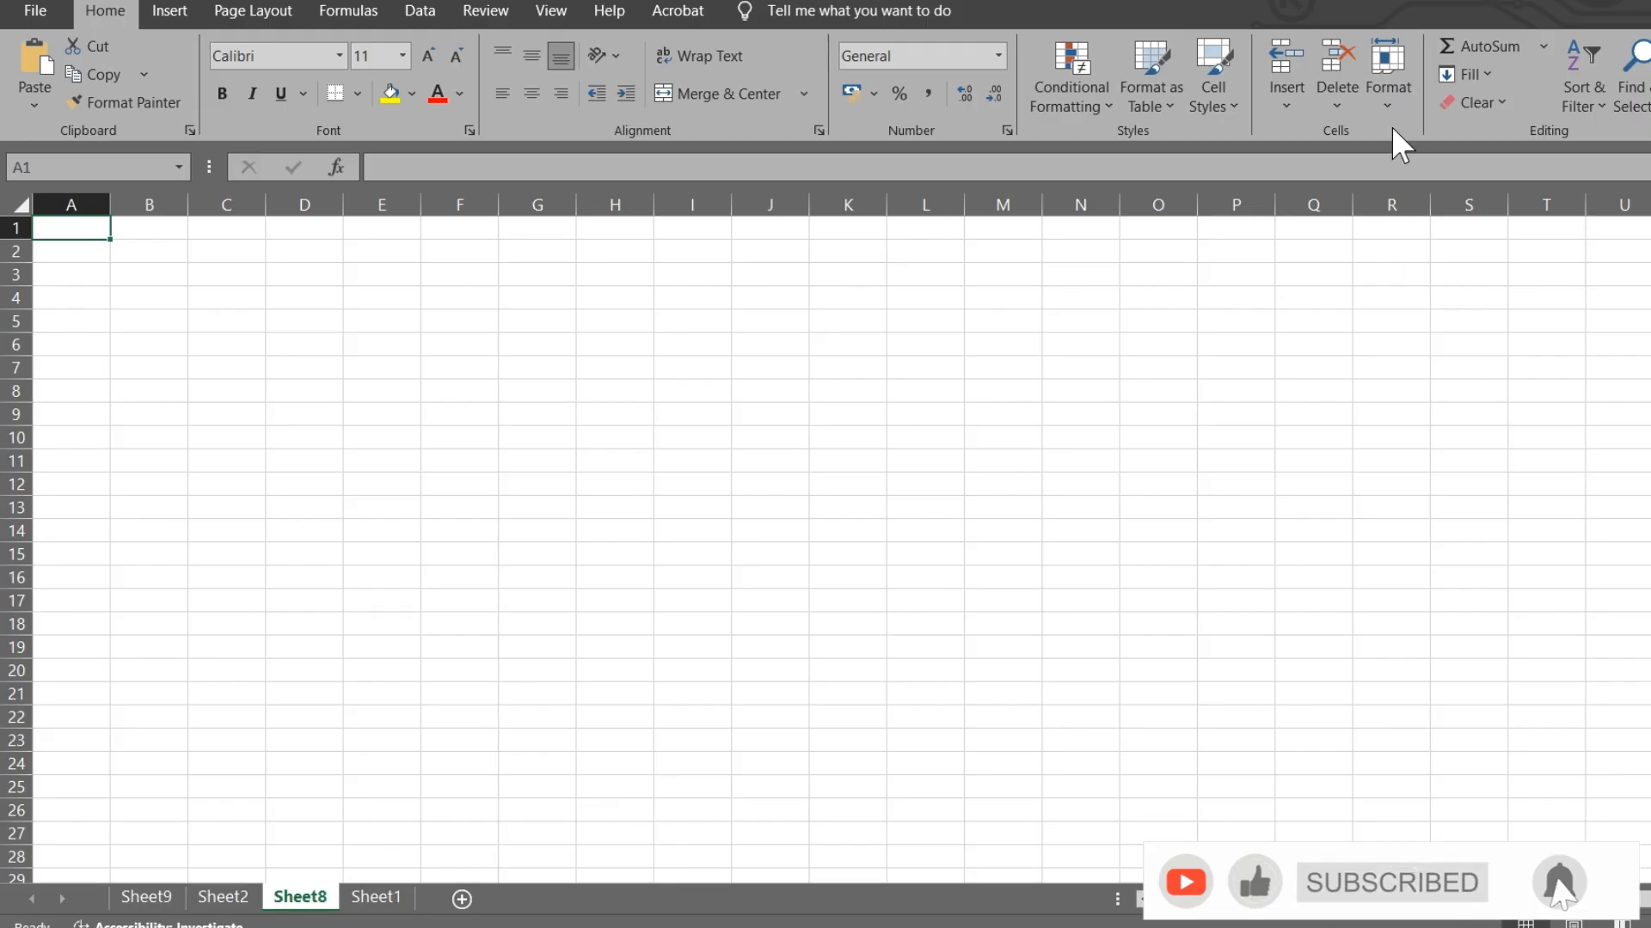
left_click(1354, 109)
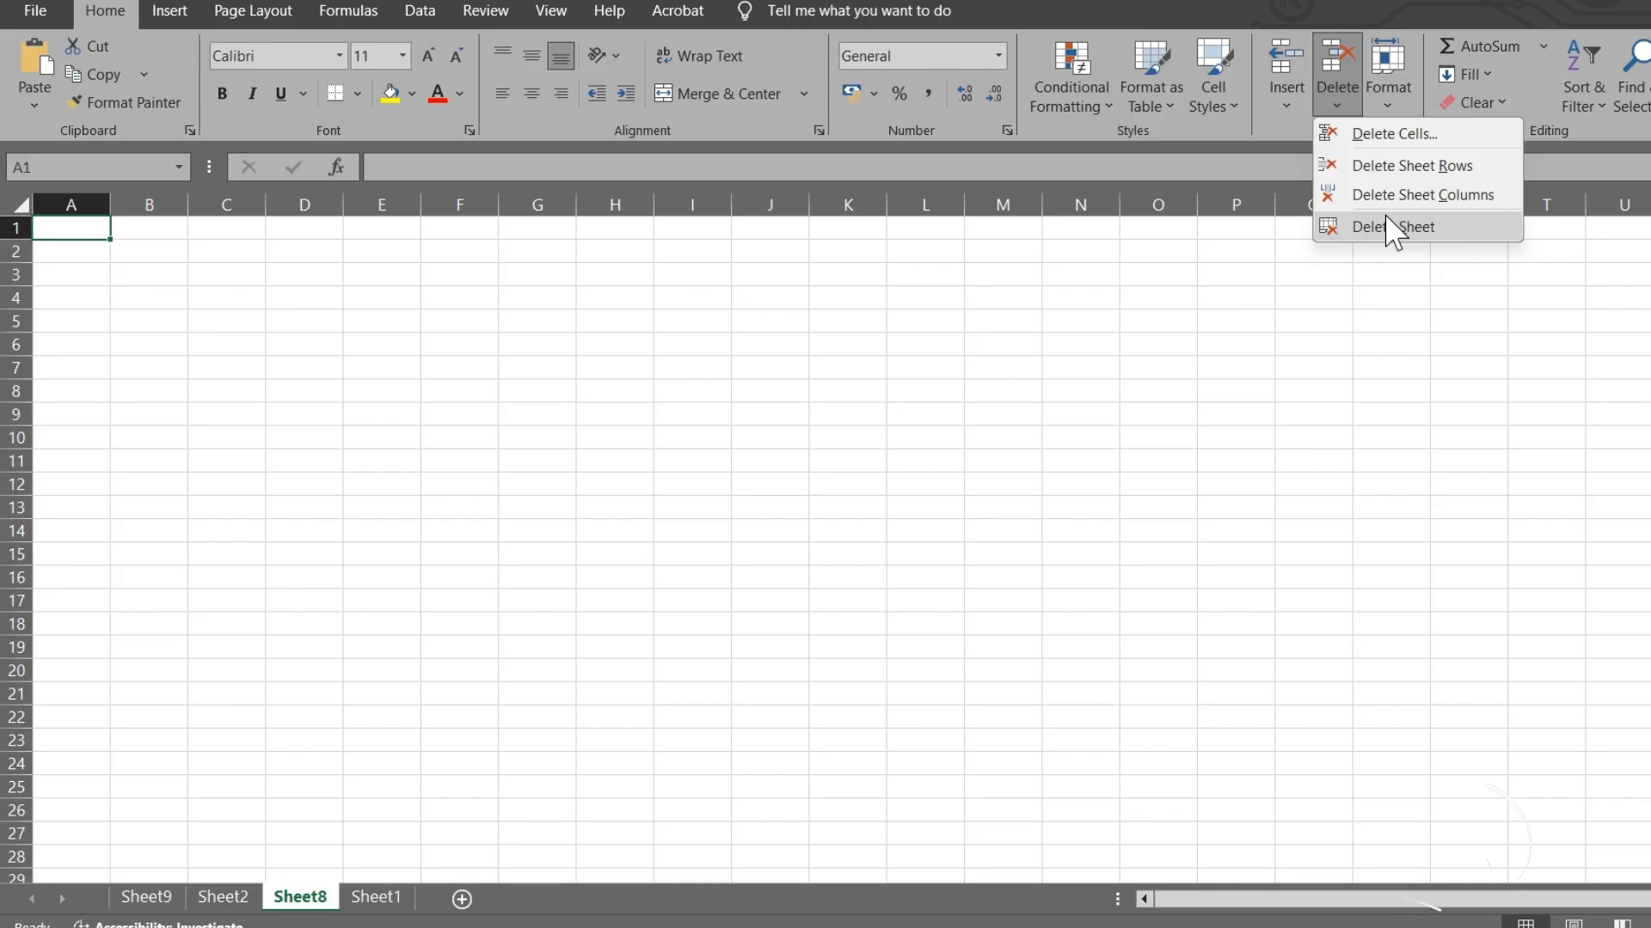
left_click(1393, 227)
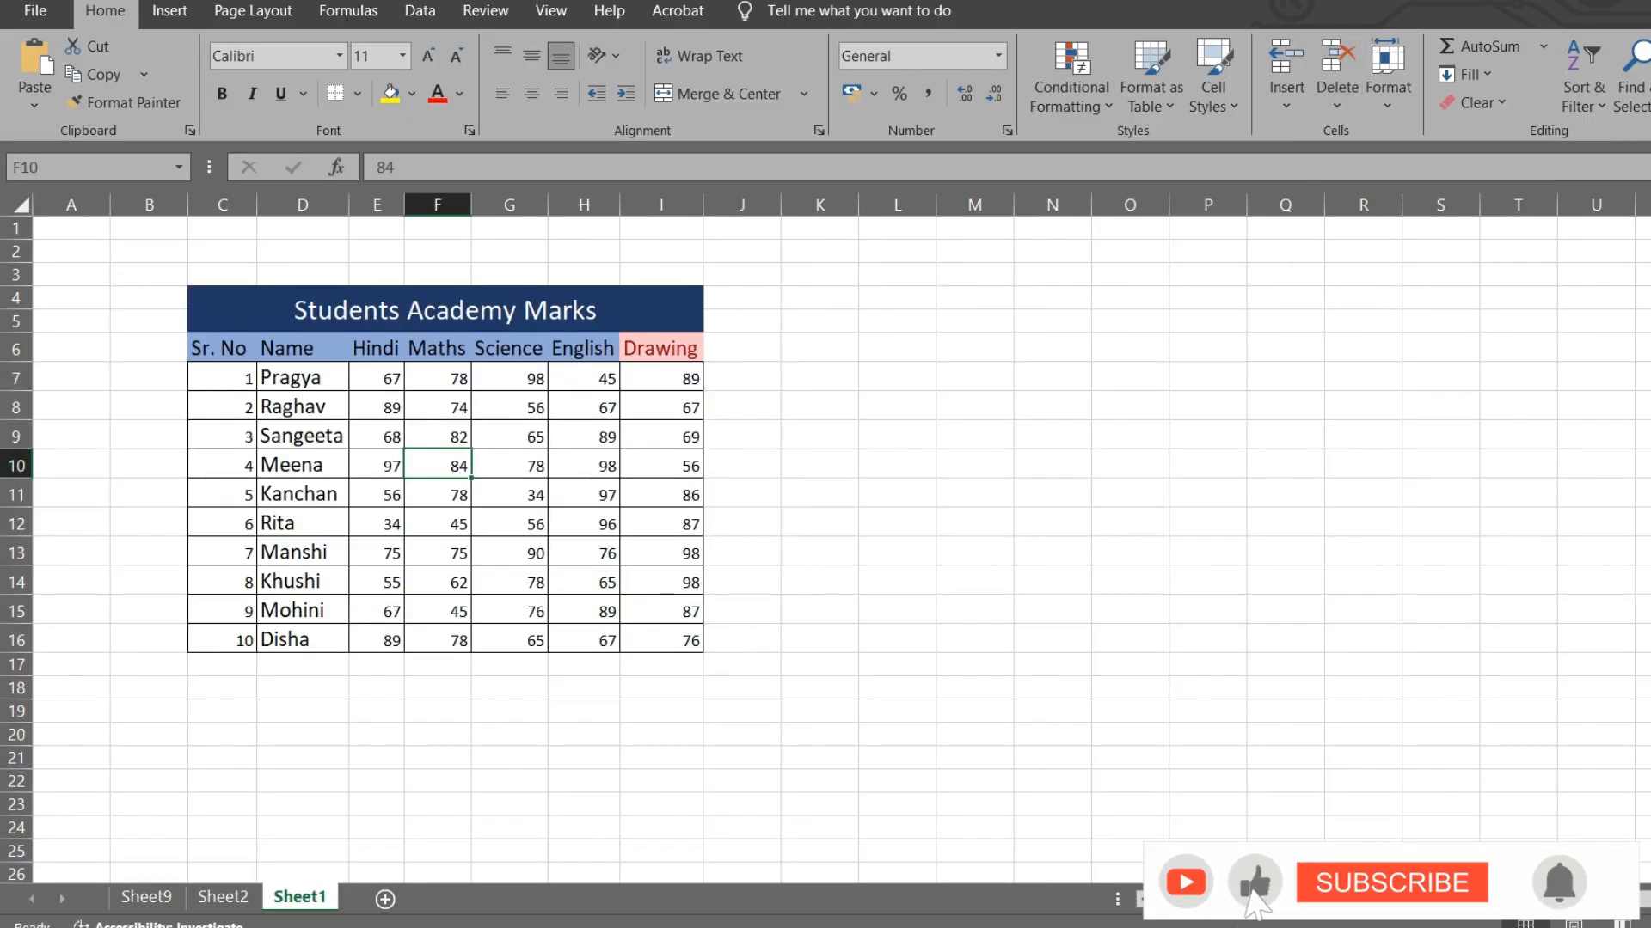
left_click(143, 899)
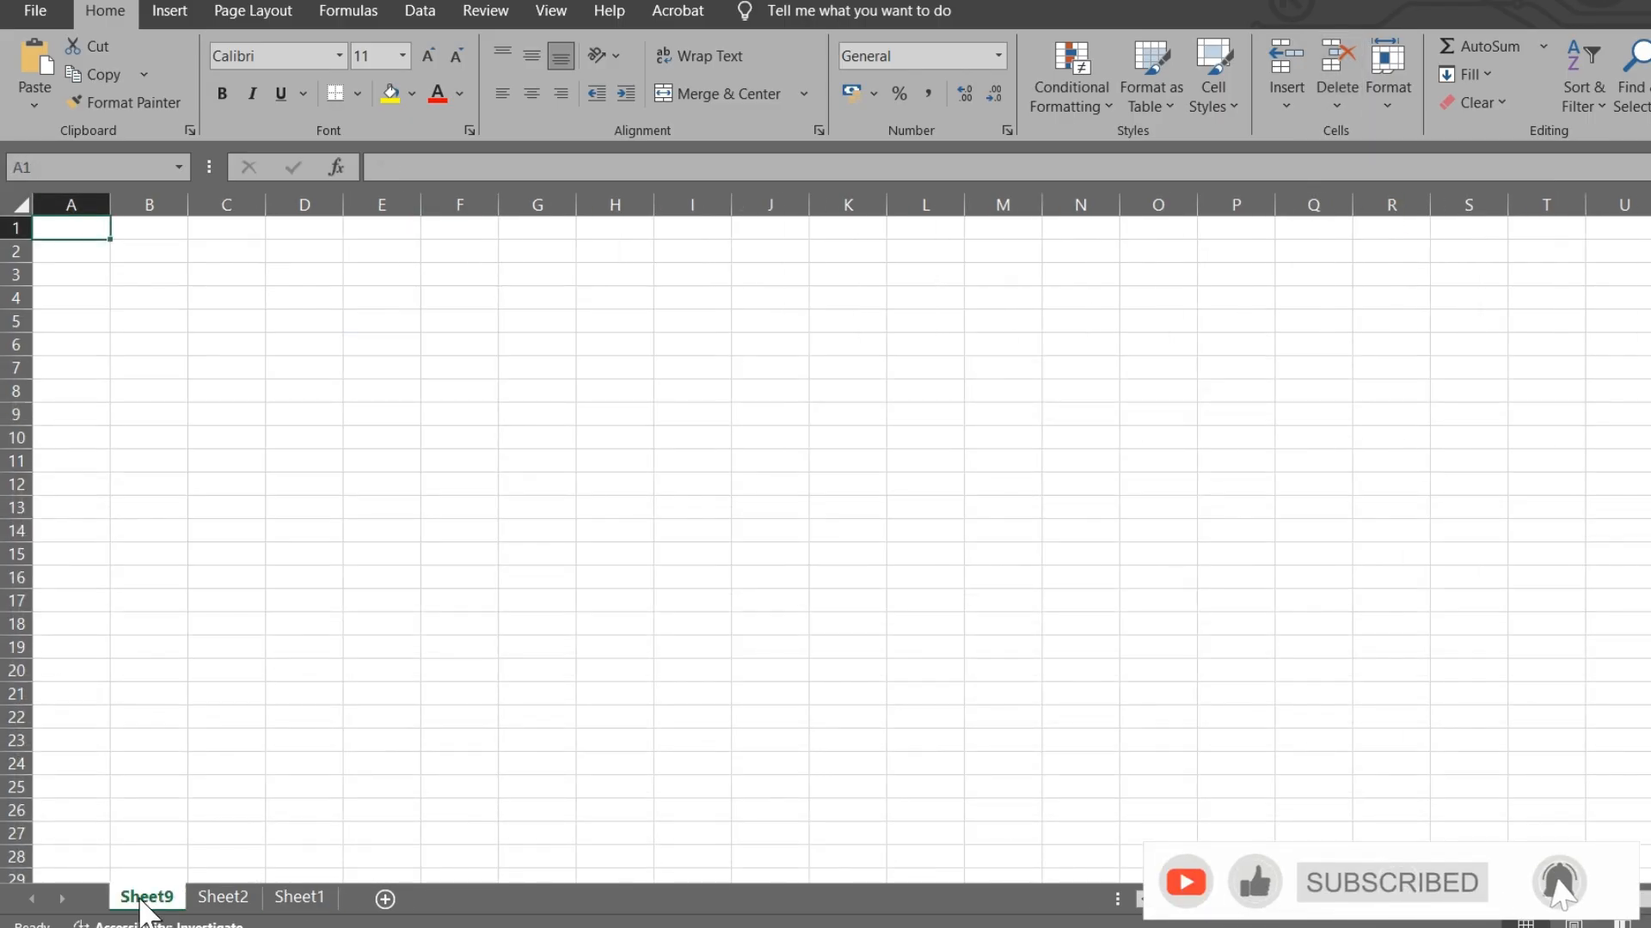
right_click(143, 901)
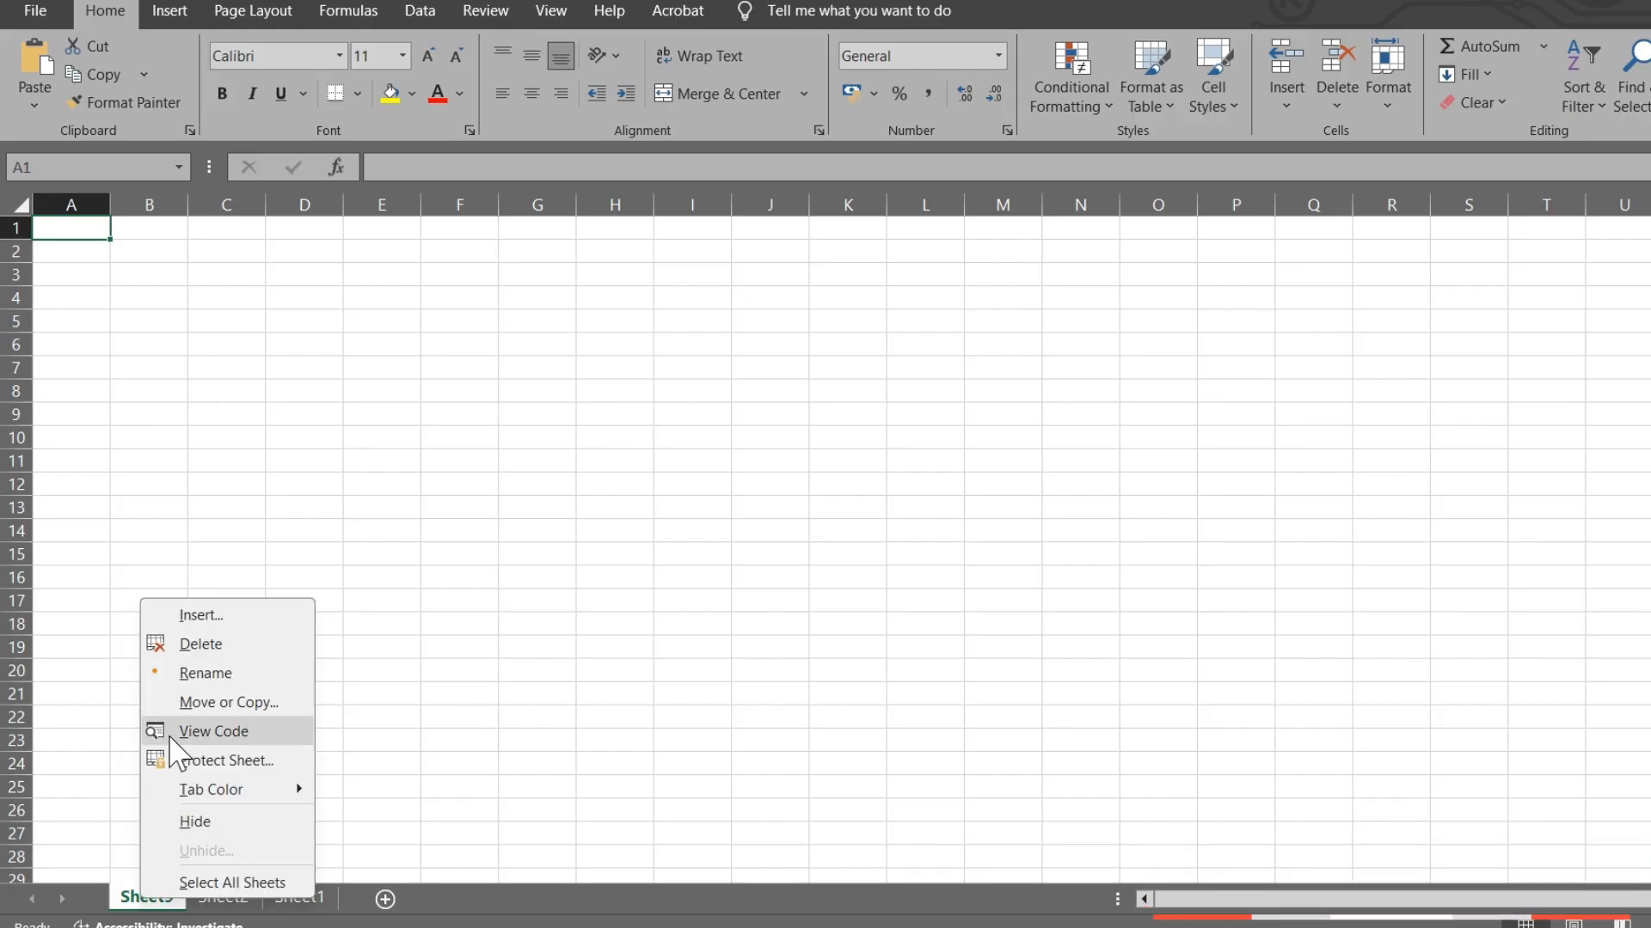
left_click(196, 641)
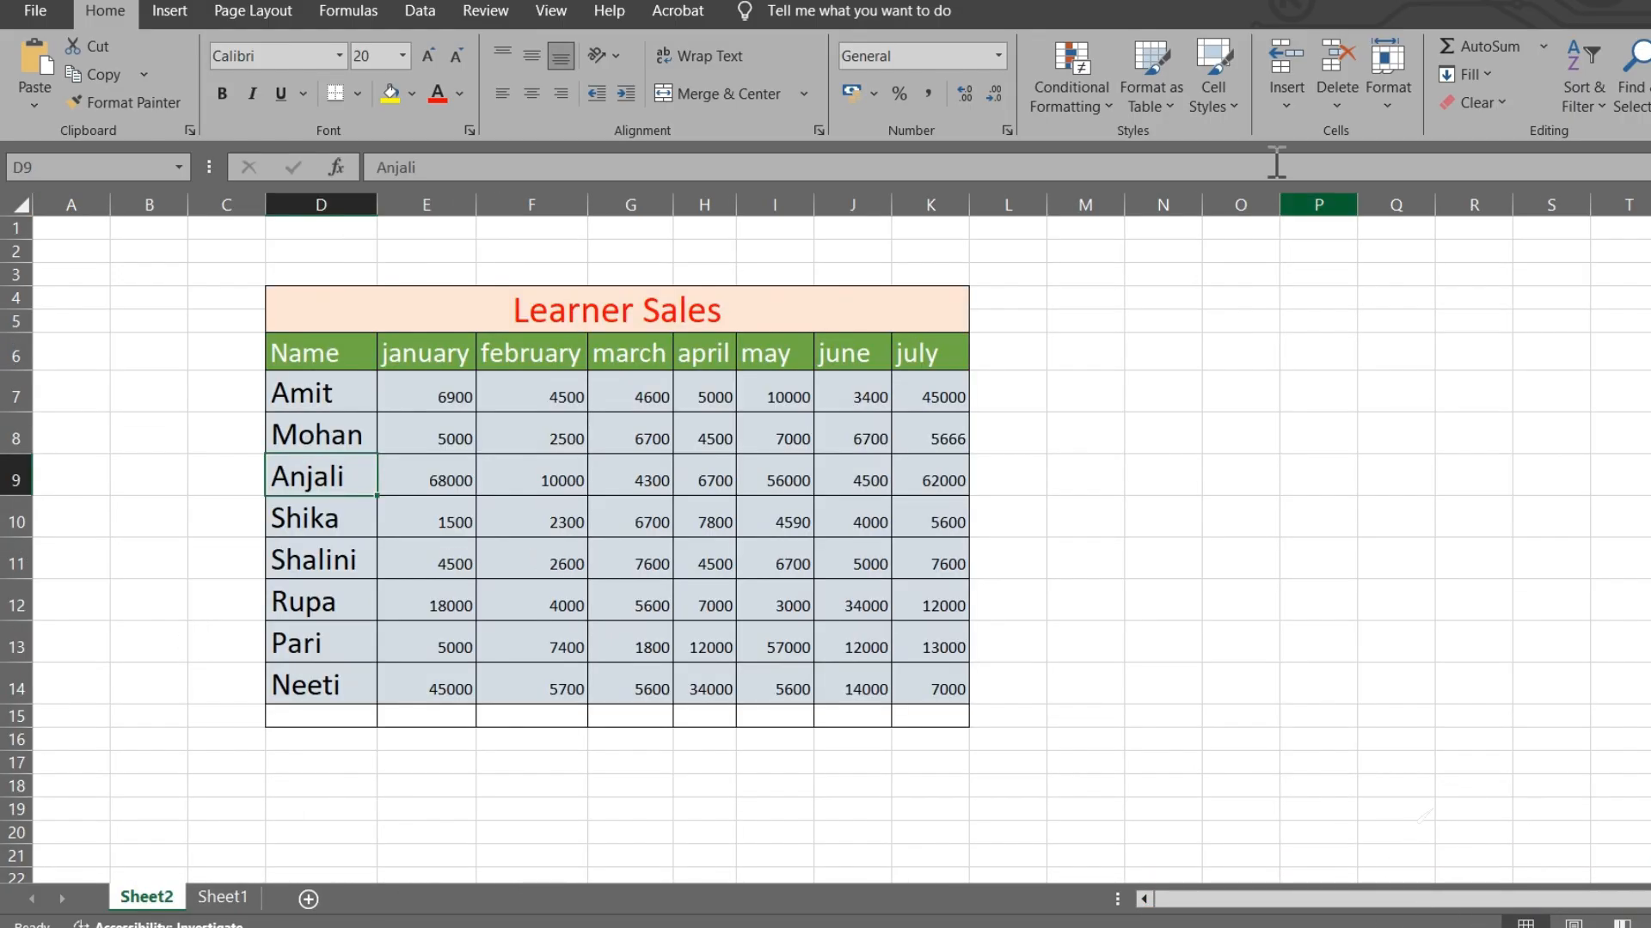
left_click(1381, 74)
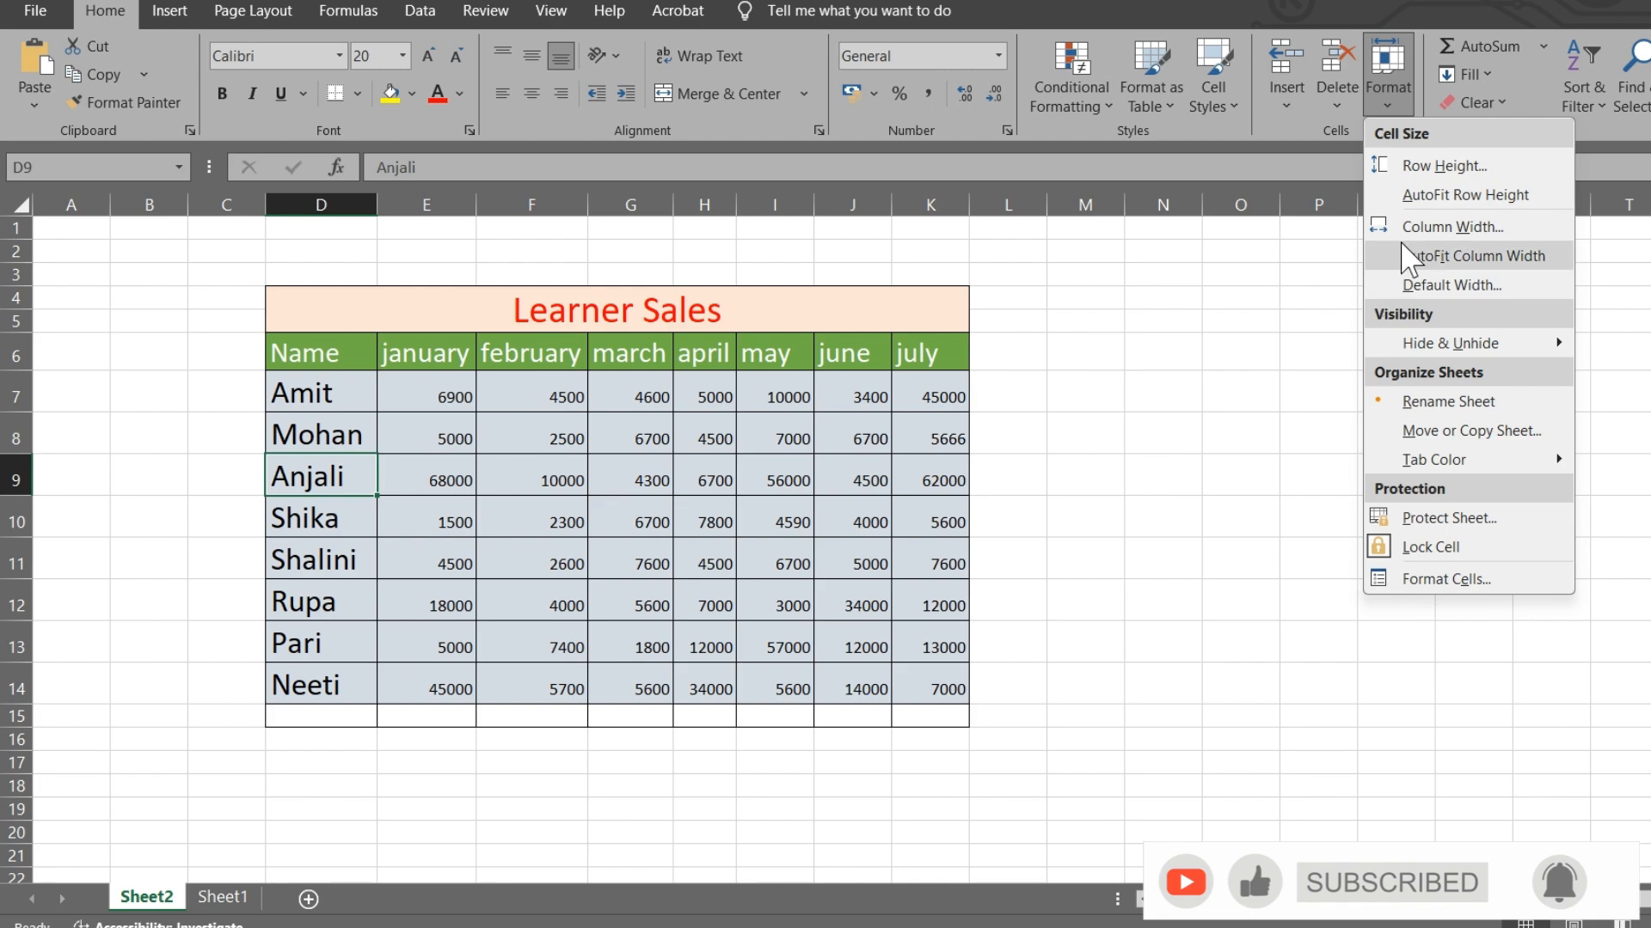
left_click(1427, 162)
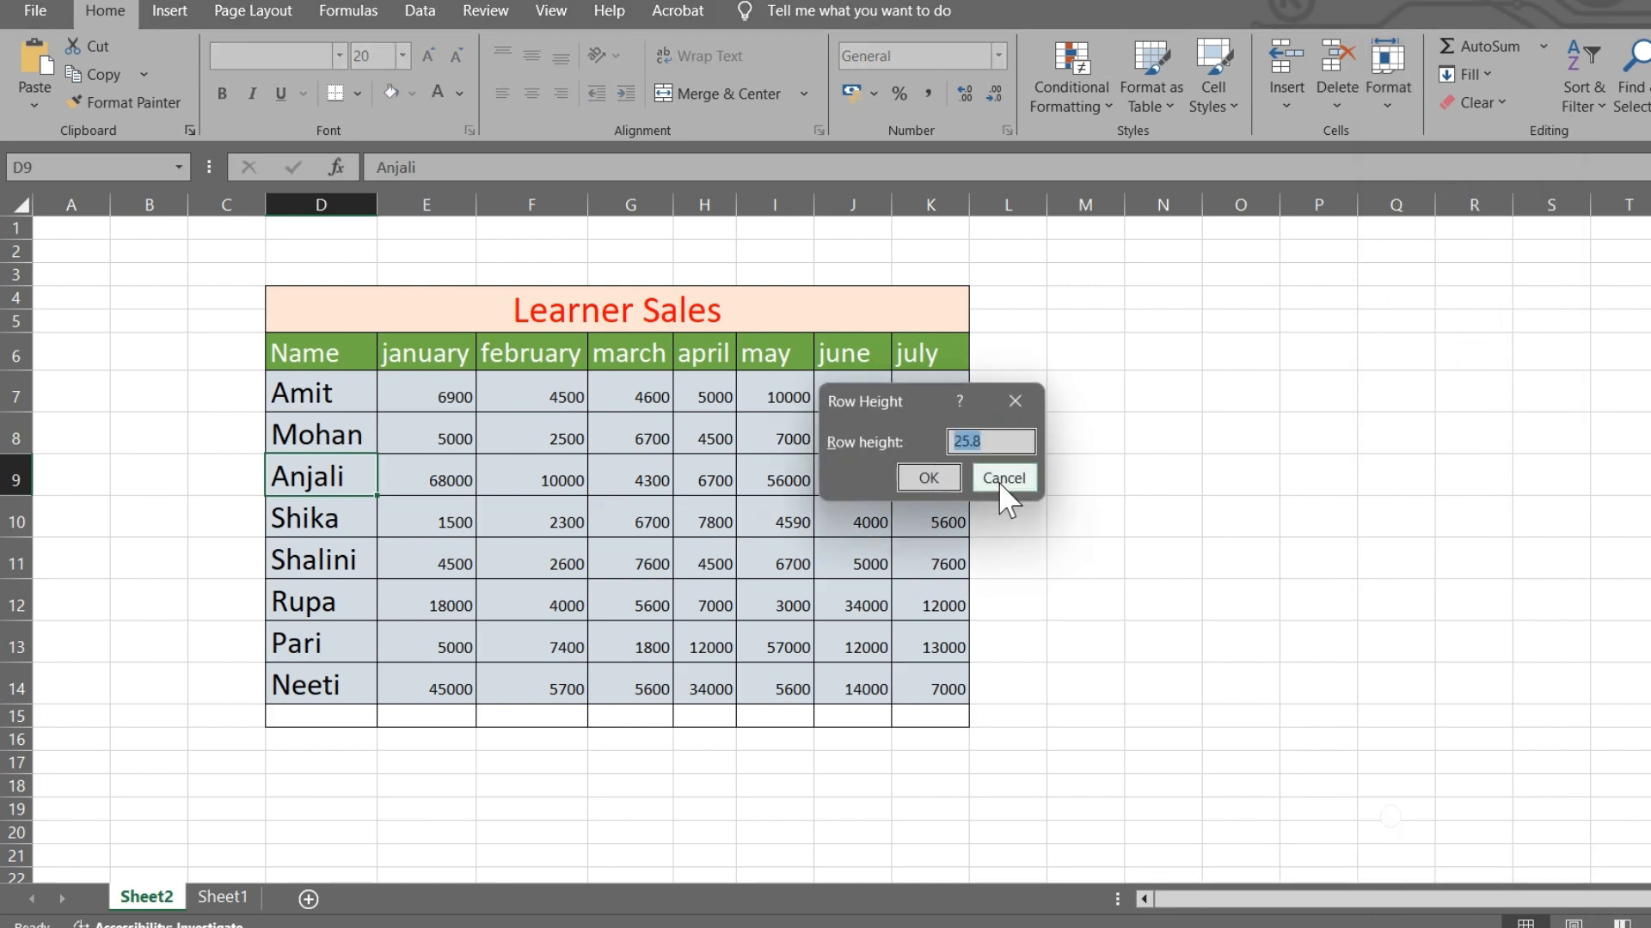
left_click(1015, 401)
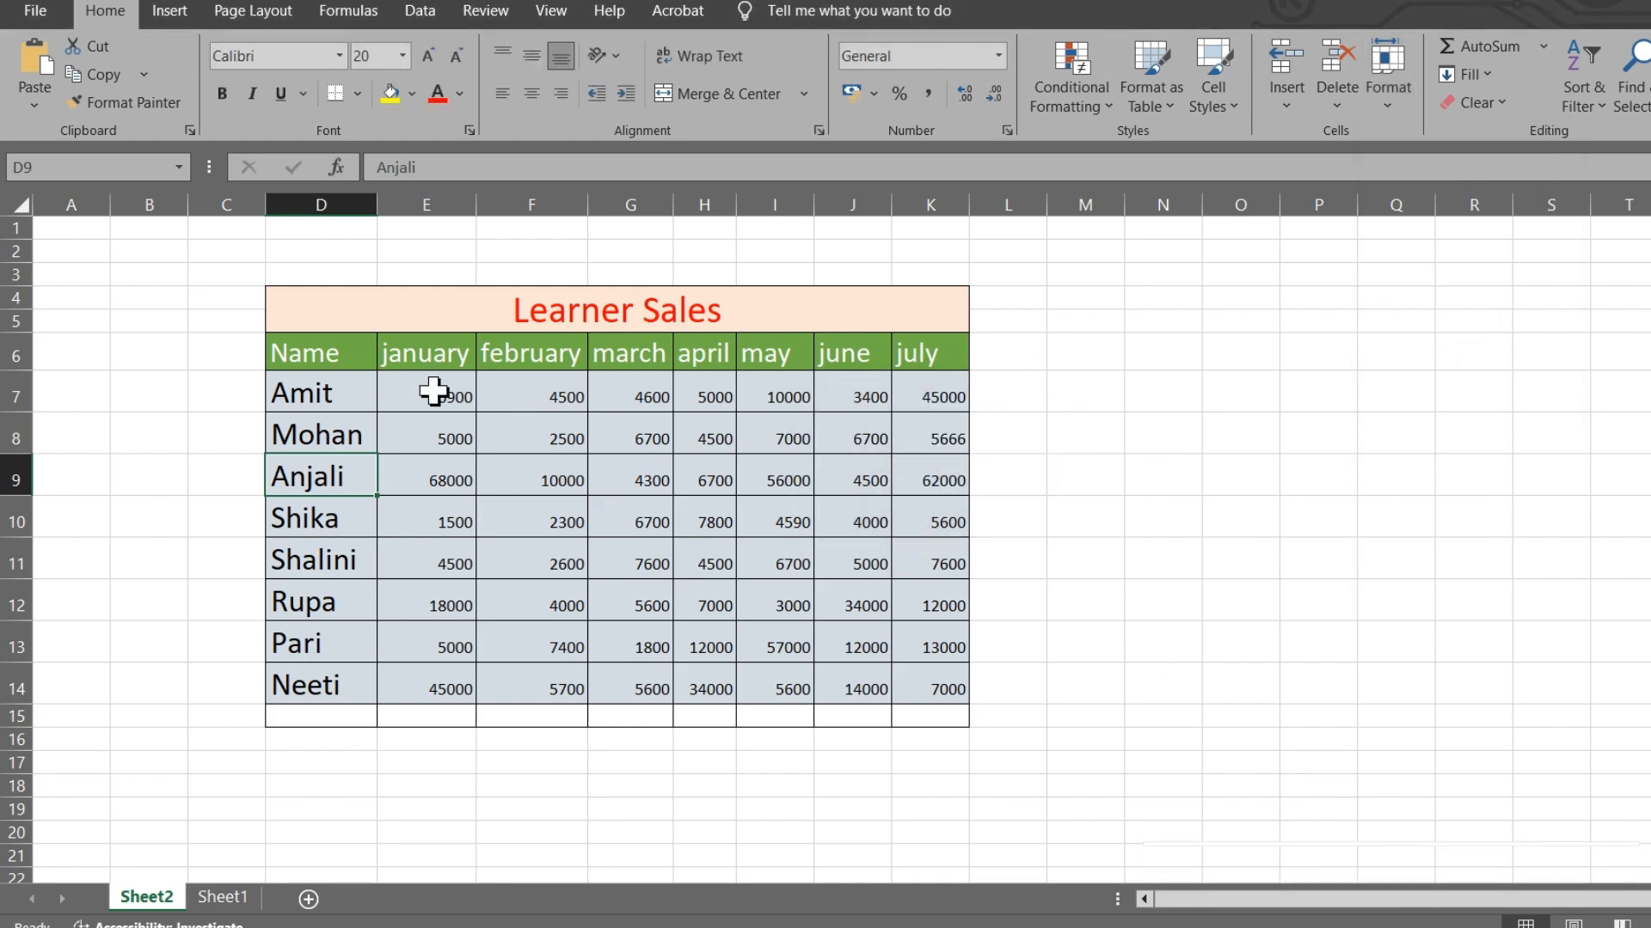
- Set the row height of data rows 7–14 (D7:K14) to 30
mouse_move(285, 391)
left_mouse_down()
mouse_move(339, 689)
mouse_move(921, 678)
left_mouse_up()
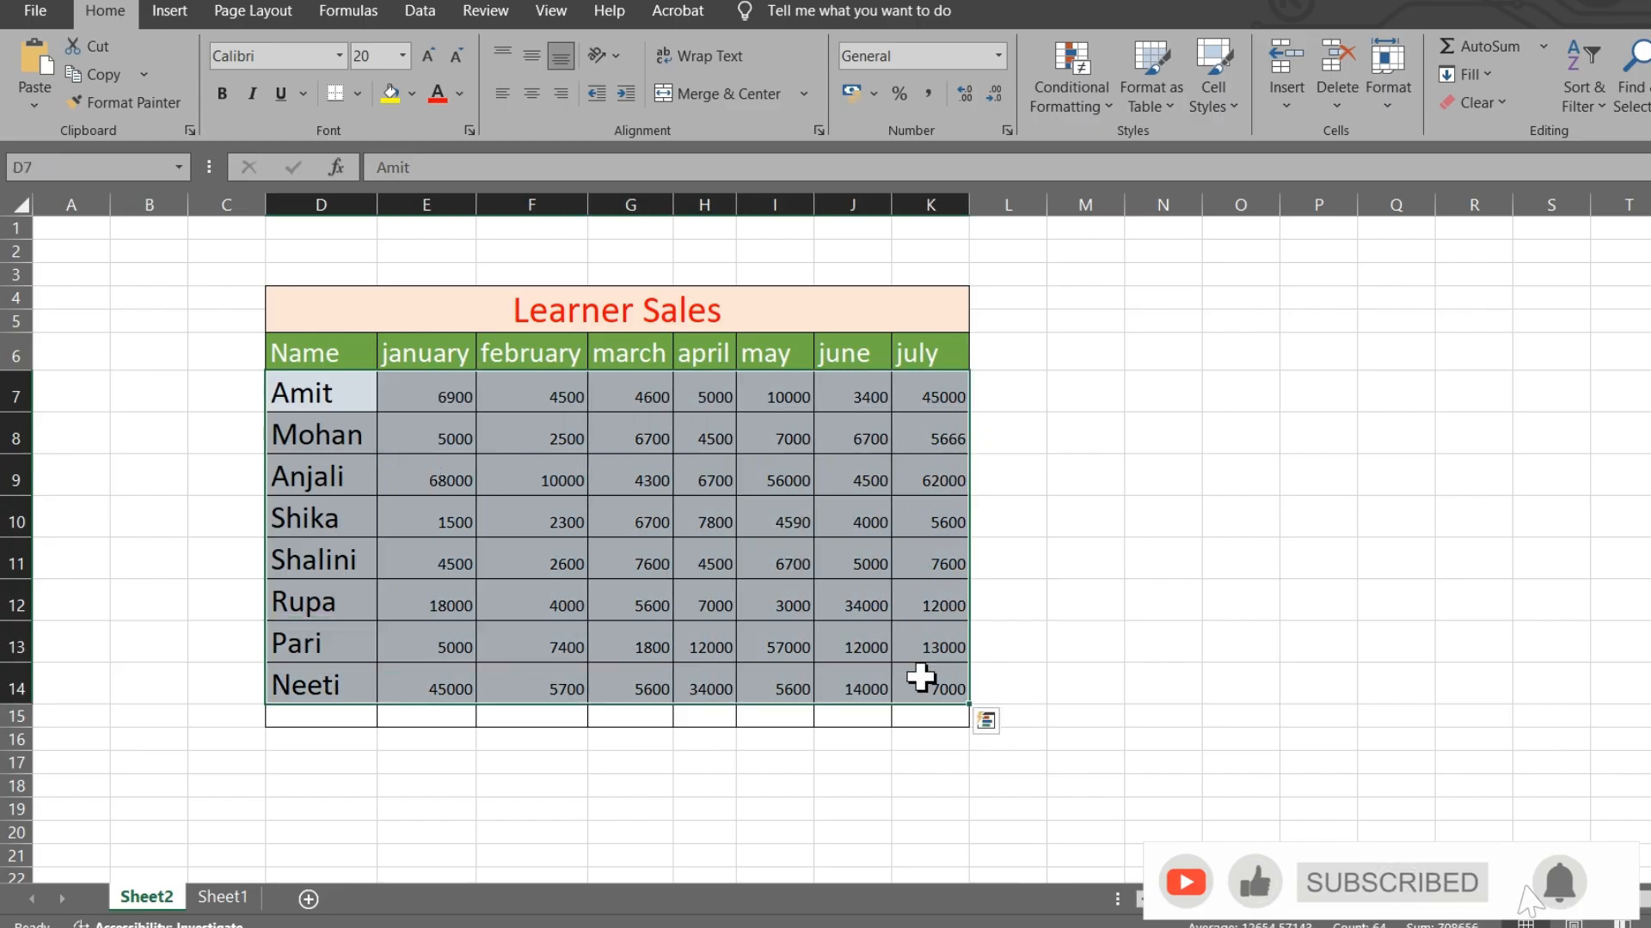
left_click(1385, 99)
left_click(1427, 166)
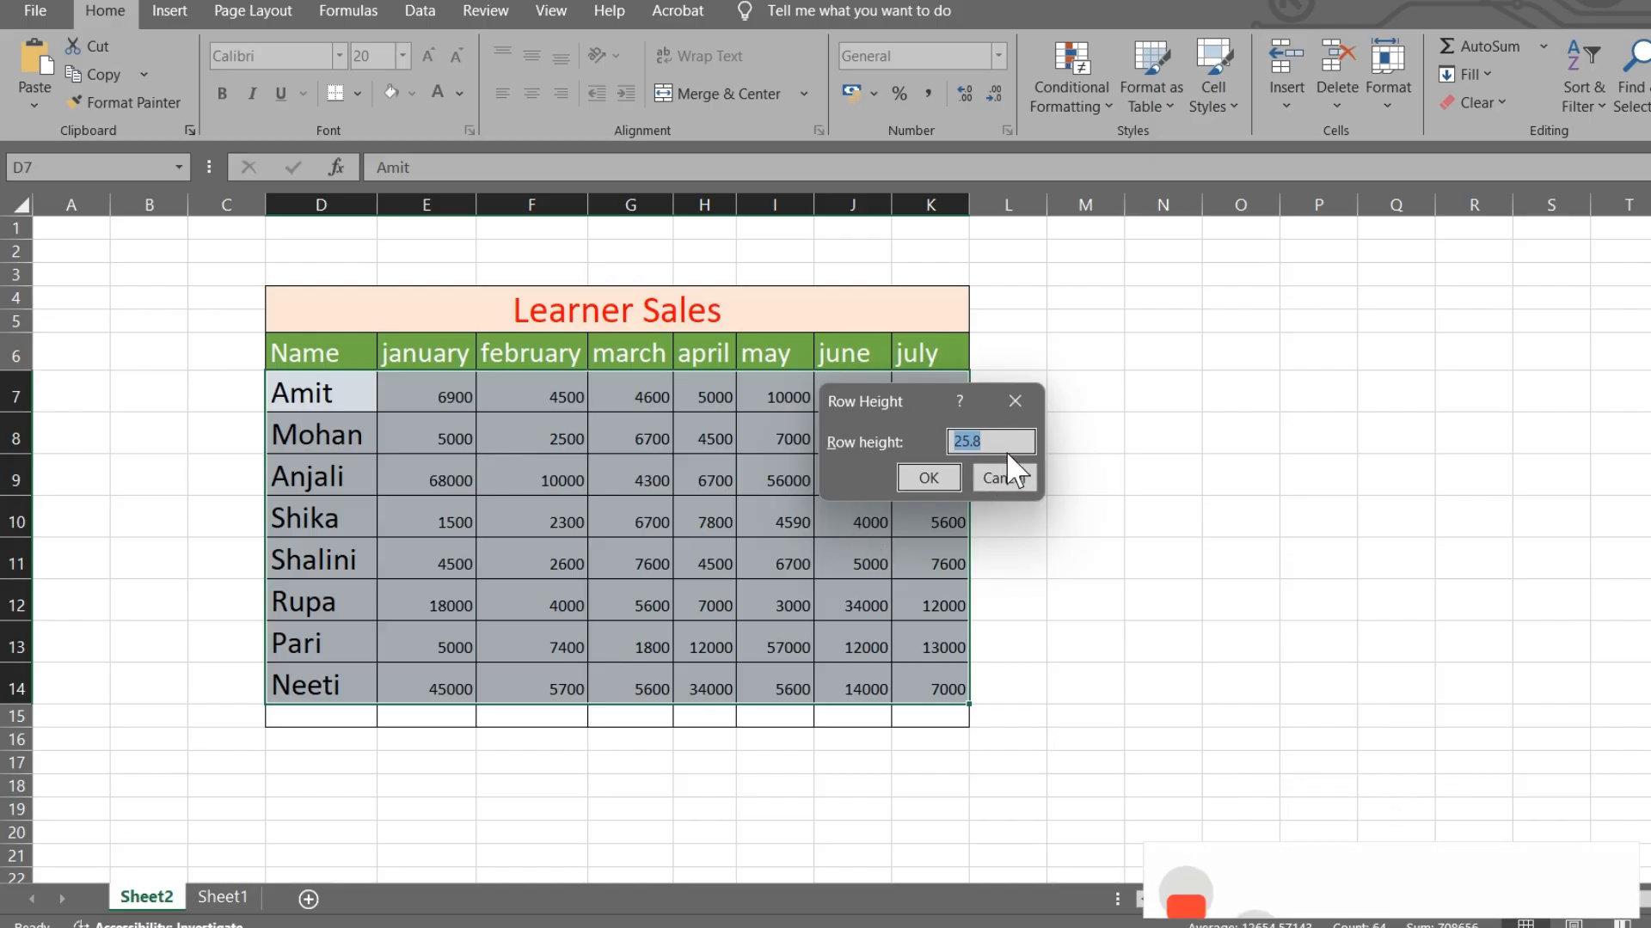
type("30")
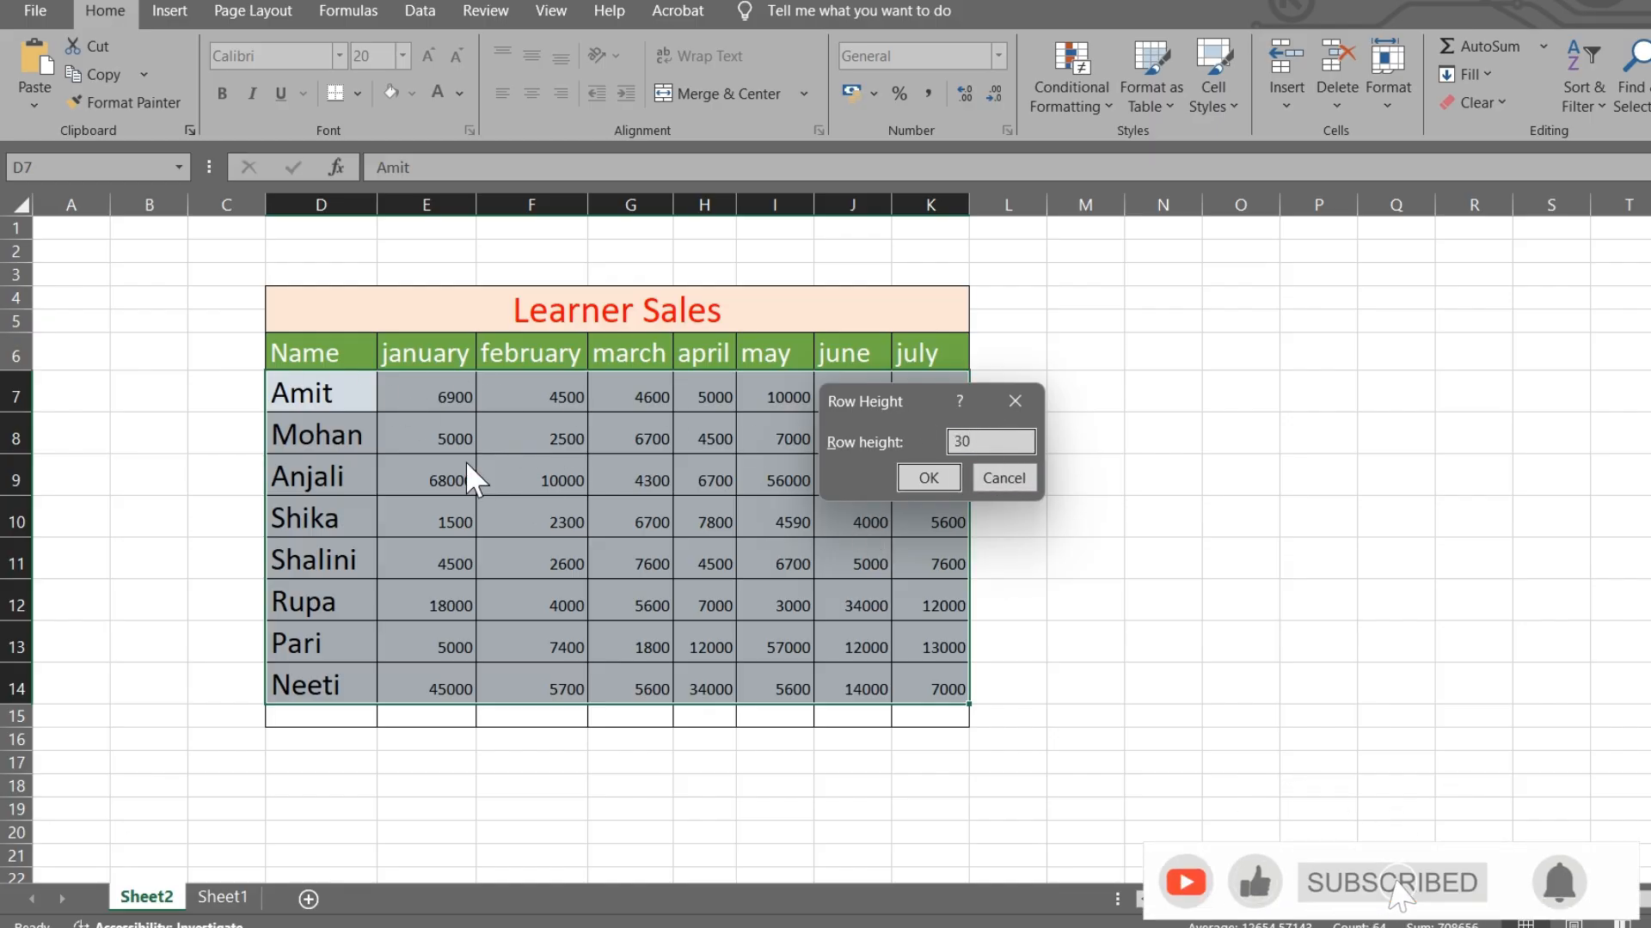
left_click(957, 480)
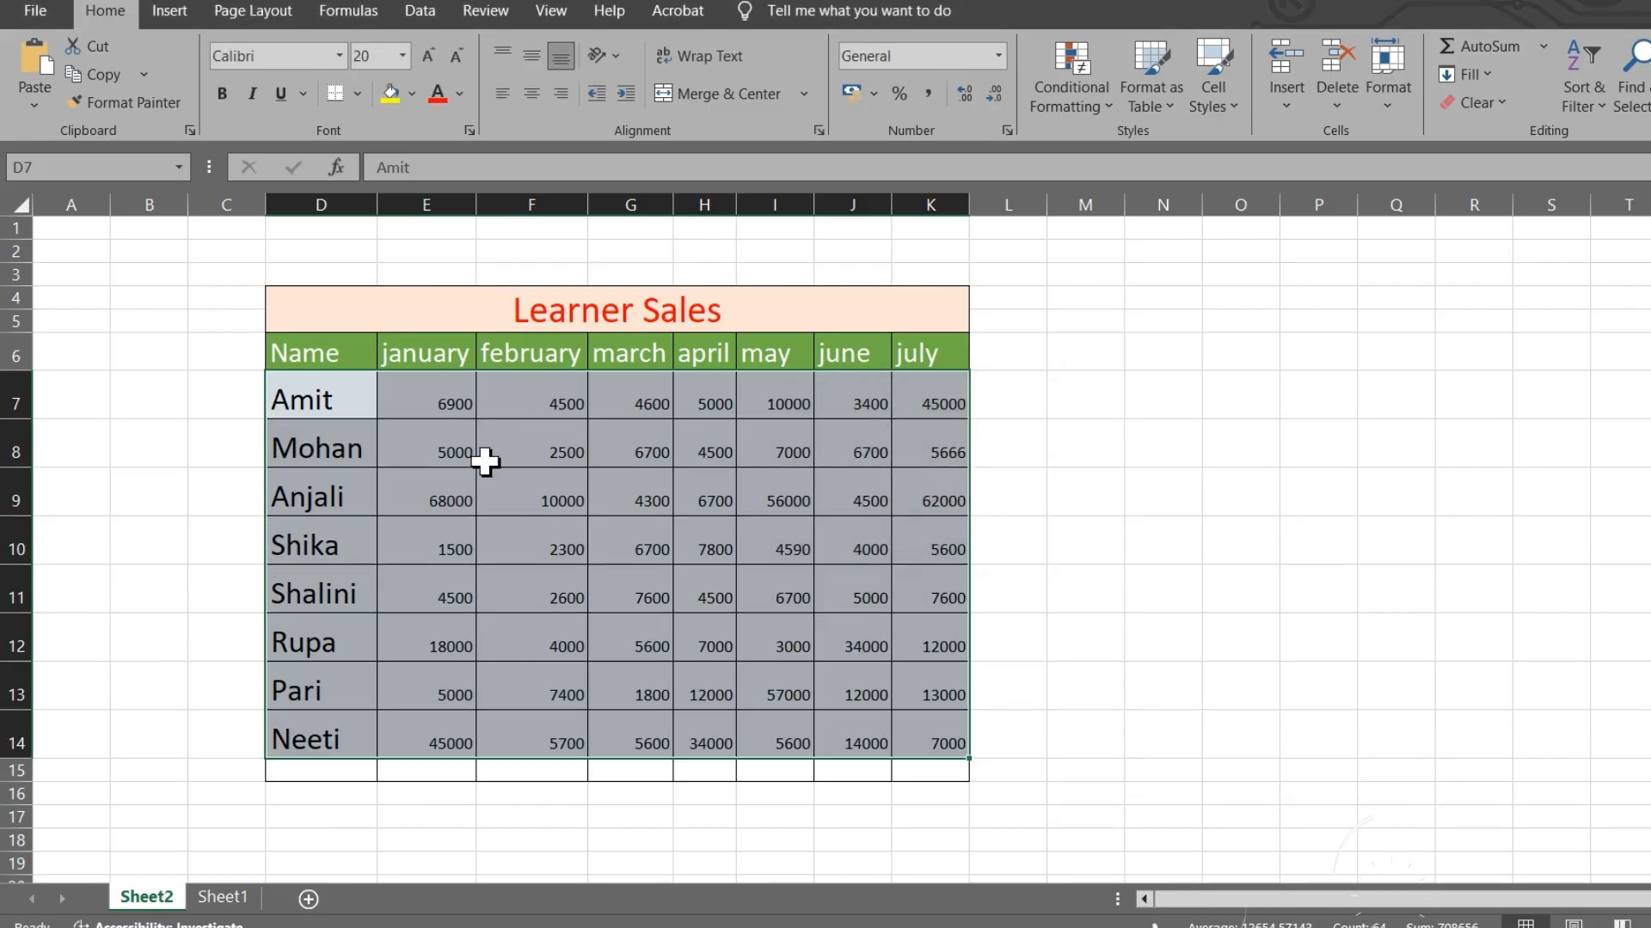
left_click(1260, 527)
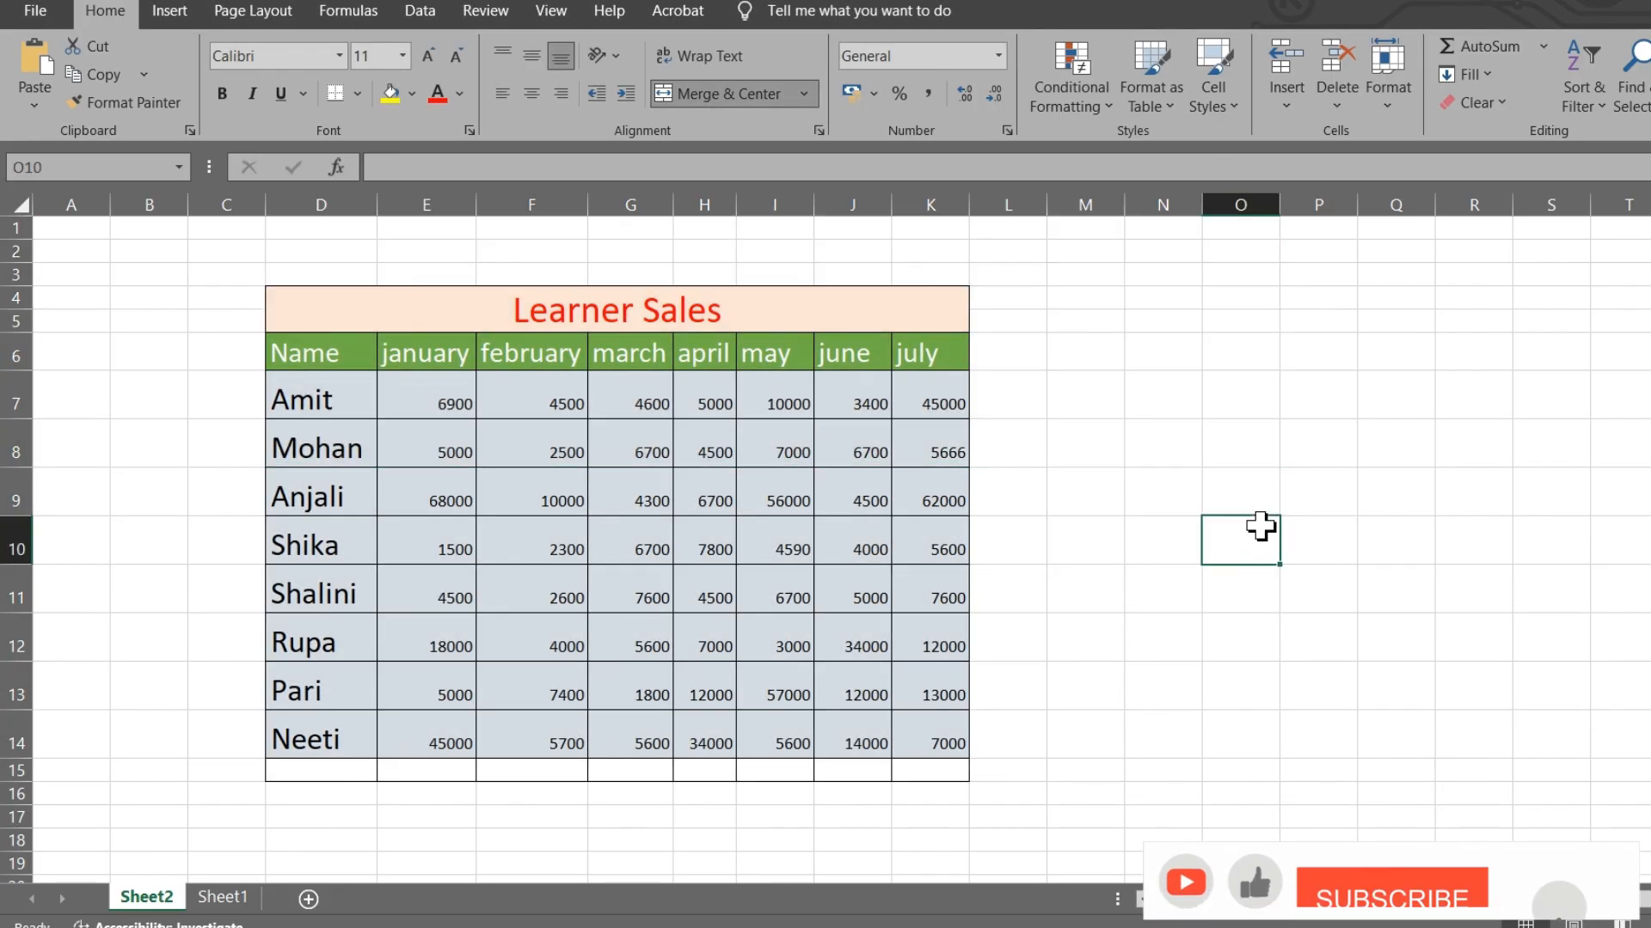
mouse_move(295, 387)
left_mouse_down()
mouse_move(626, 667)
mouse_move(934, 733)
left_mouse_up()
- Set columns D through K to a column width of 15
left_click(1386, 96)
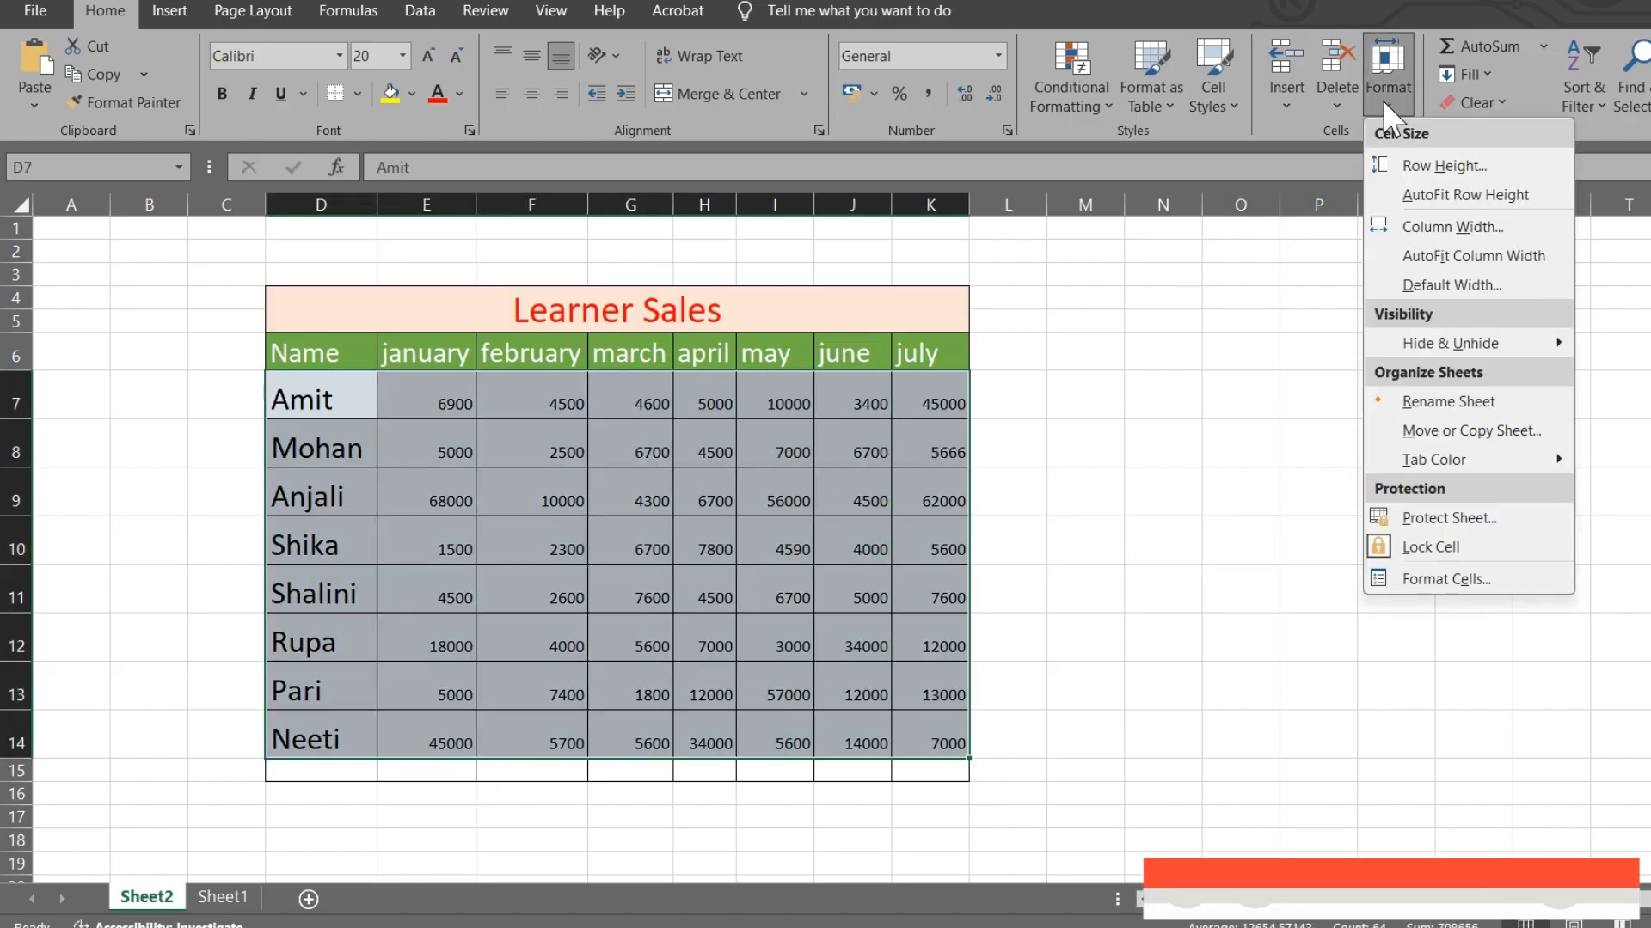
left_click(1434, 228)
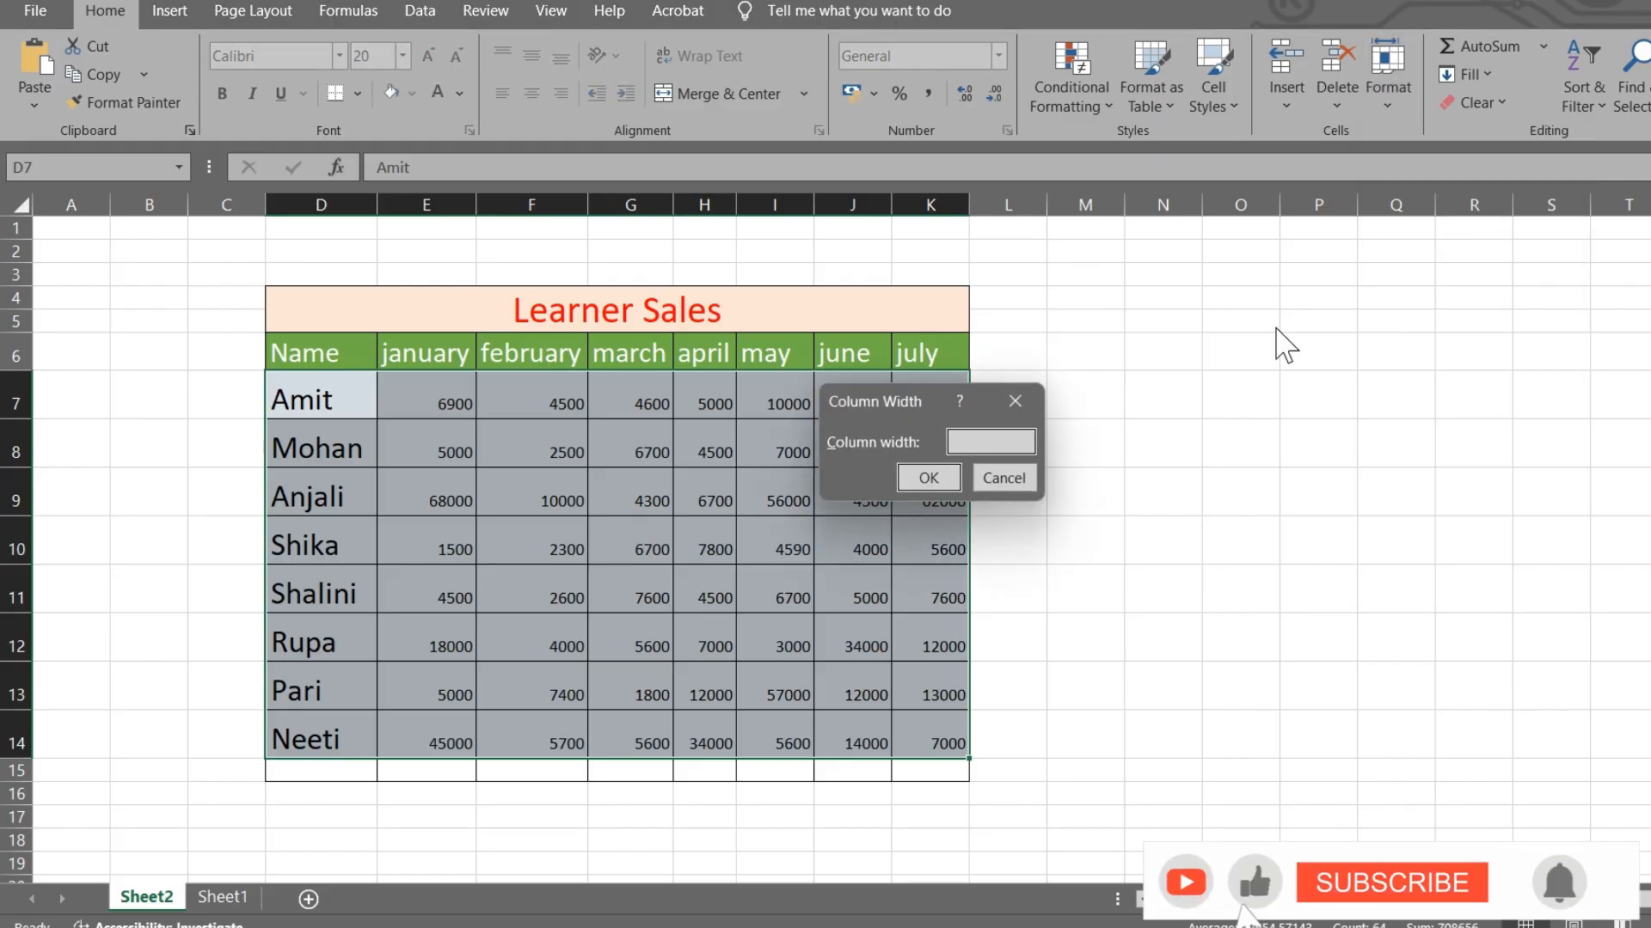
left_click(929, 477)
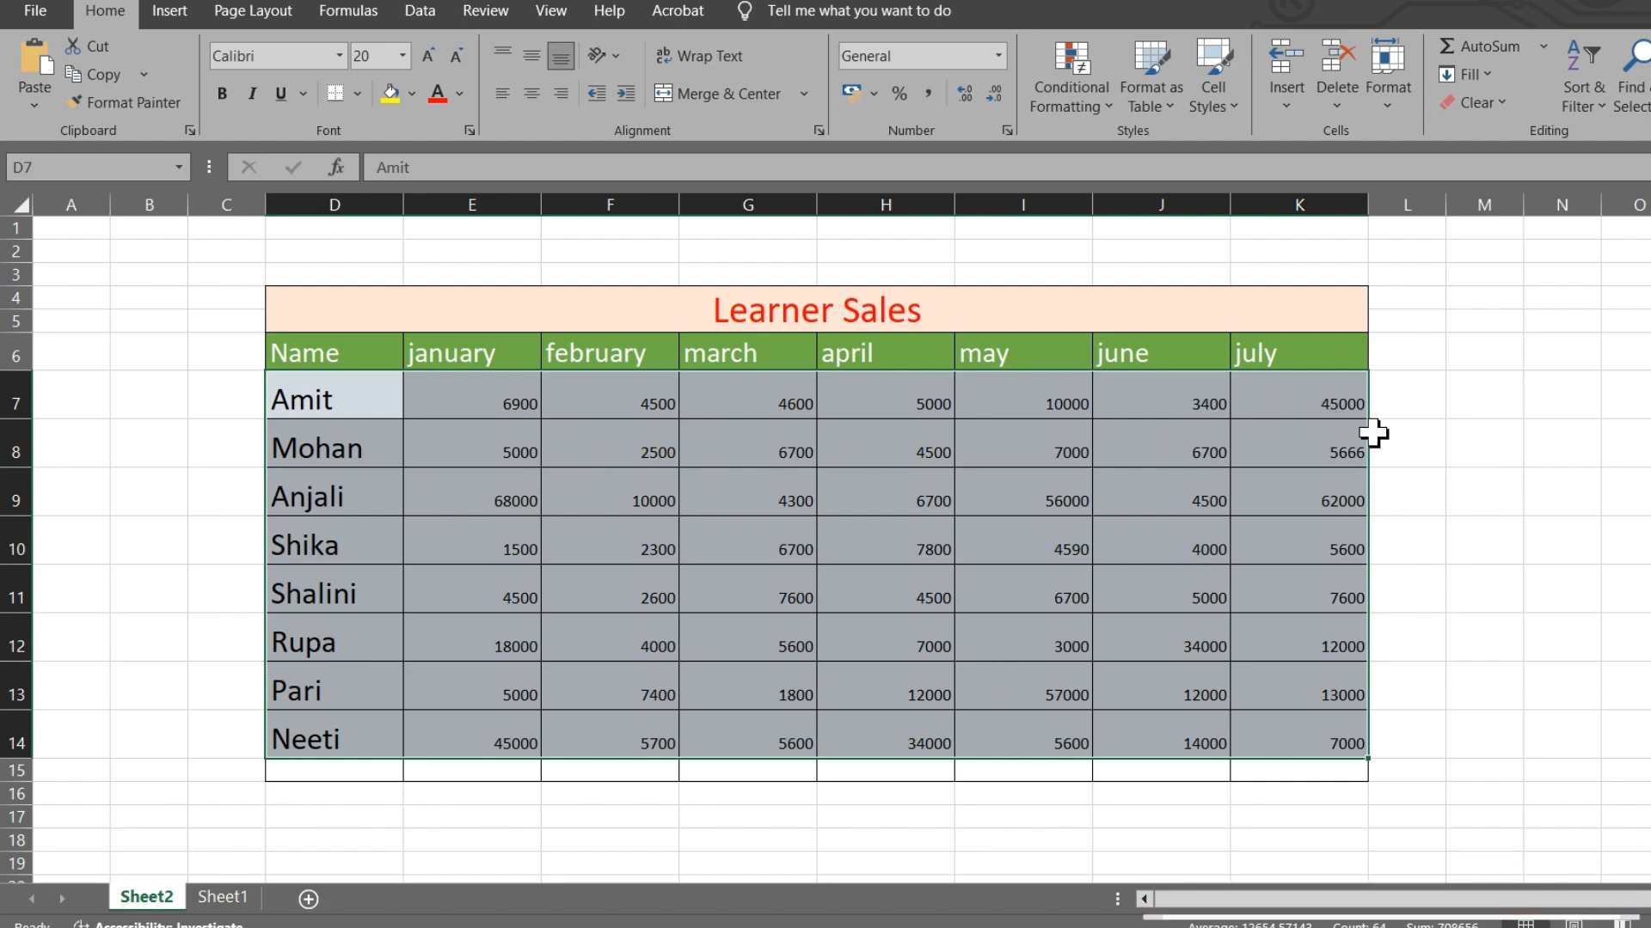
- AutoFit the row height and column width of D7:K14 to its contents
left_click(1376, 94)
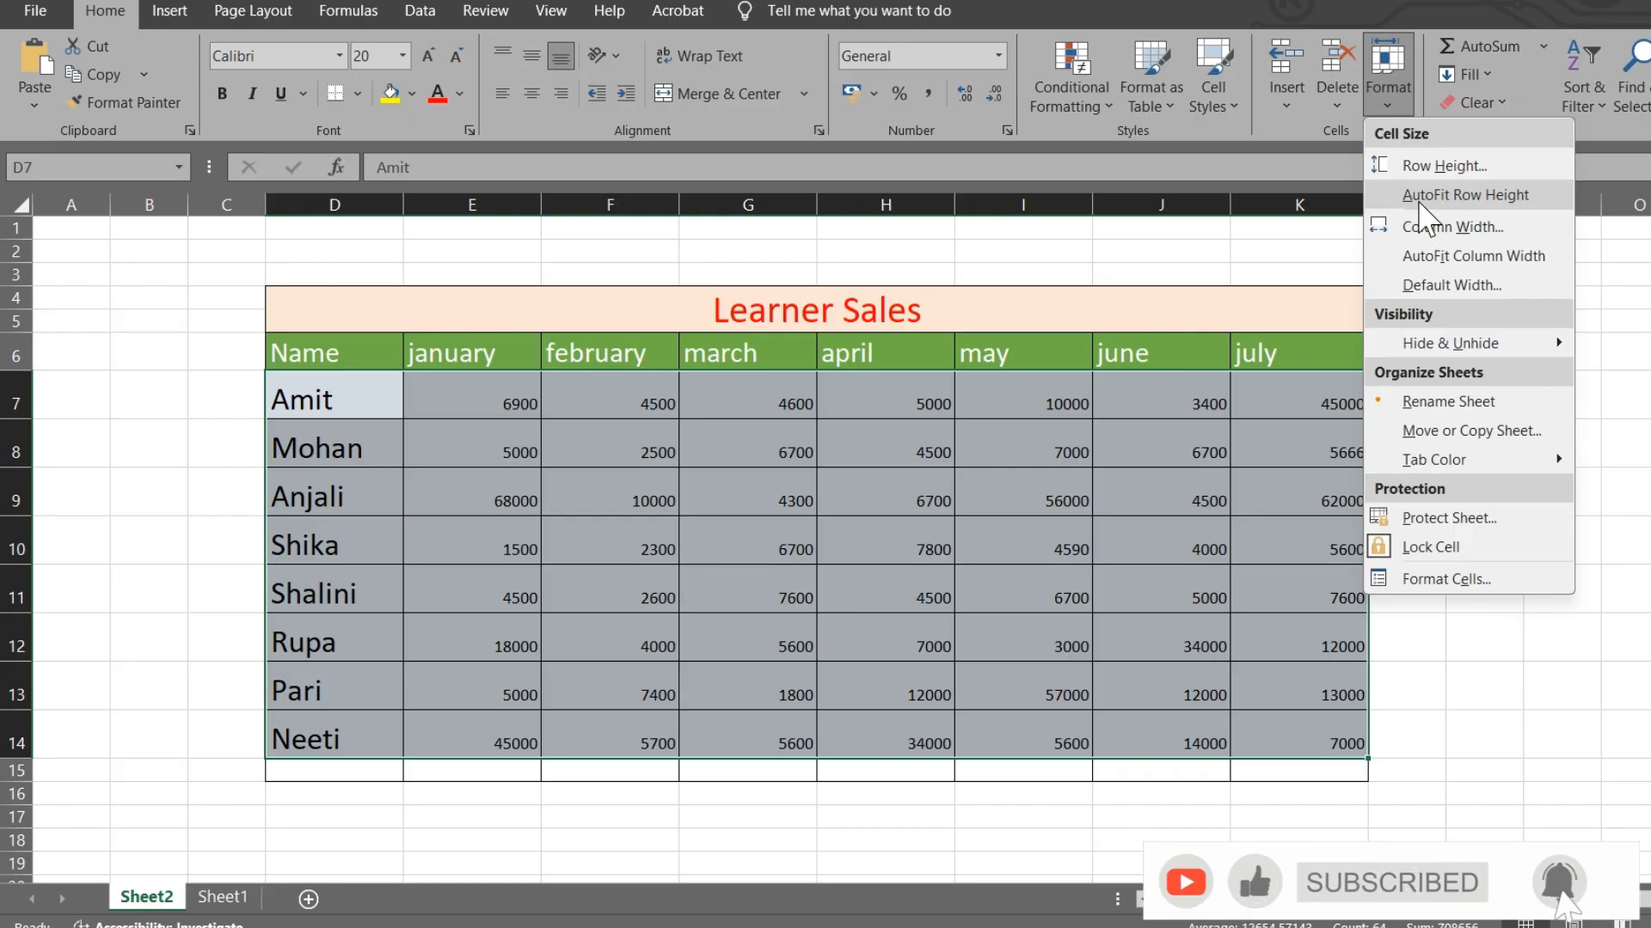
left_click(1419, 203)
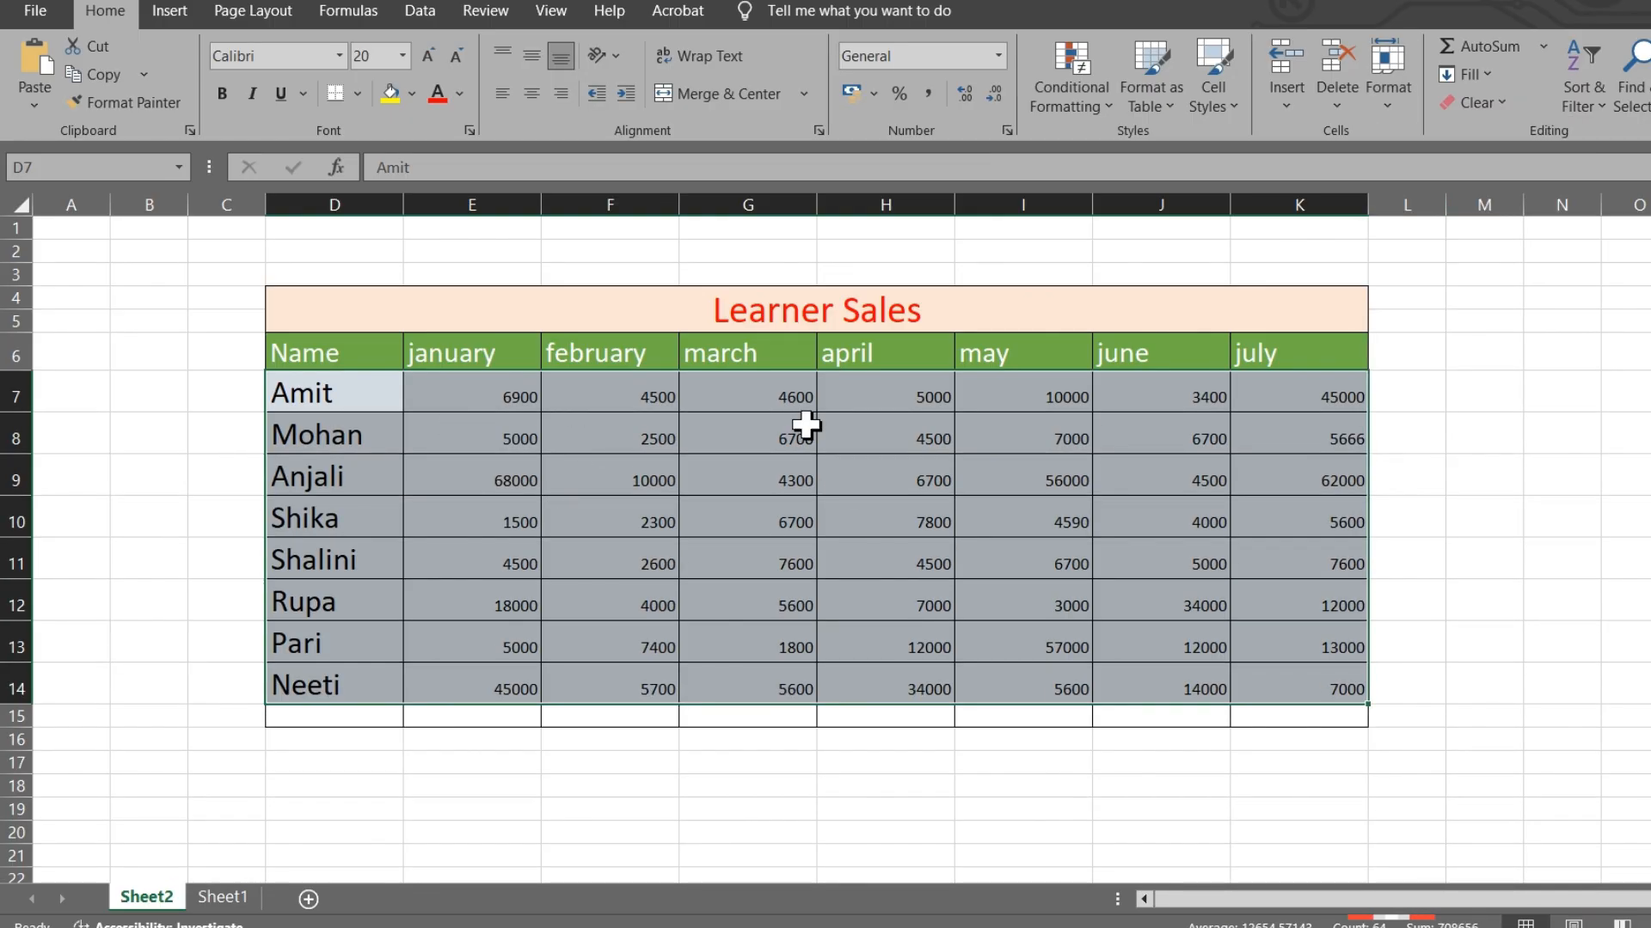
left_click(1387, 86)
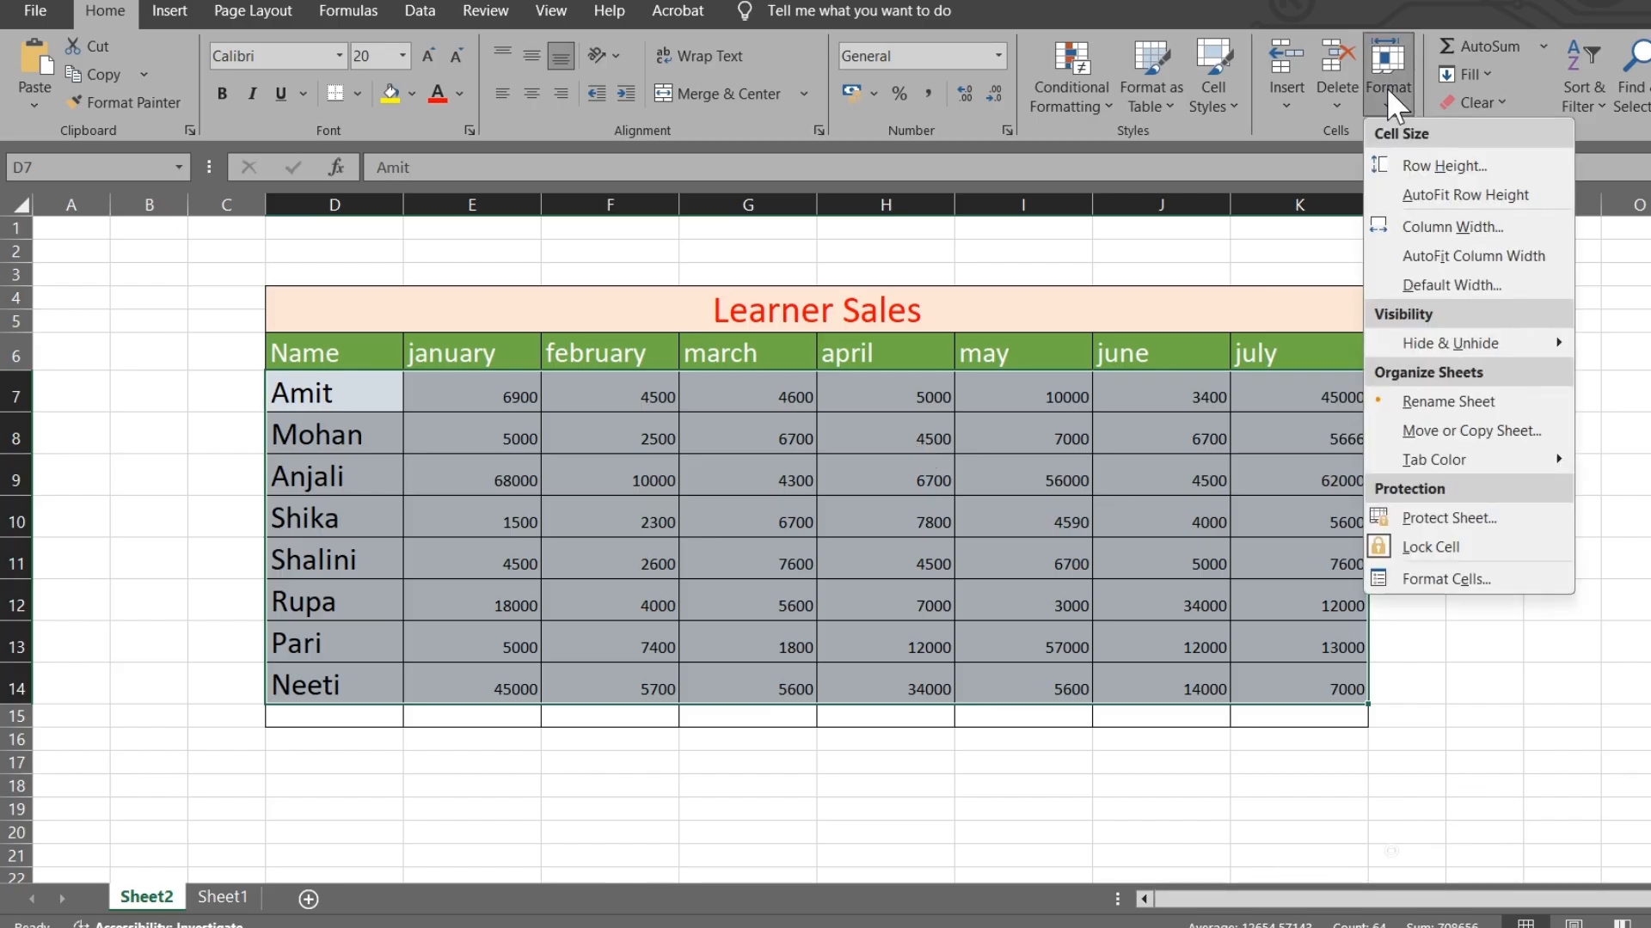
left_click(1449, 263)
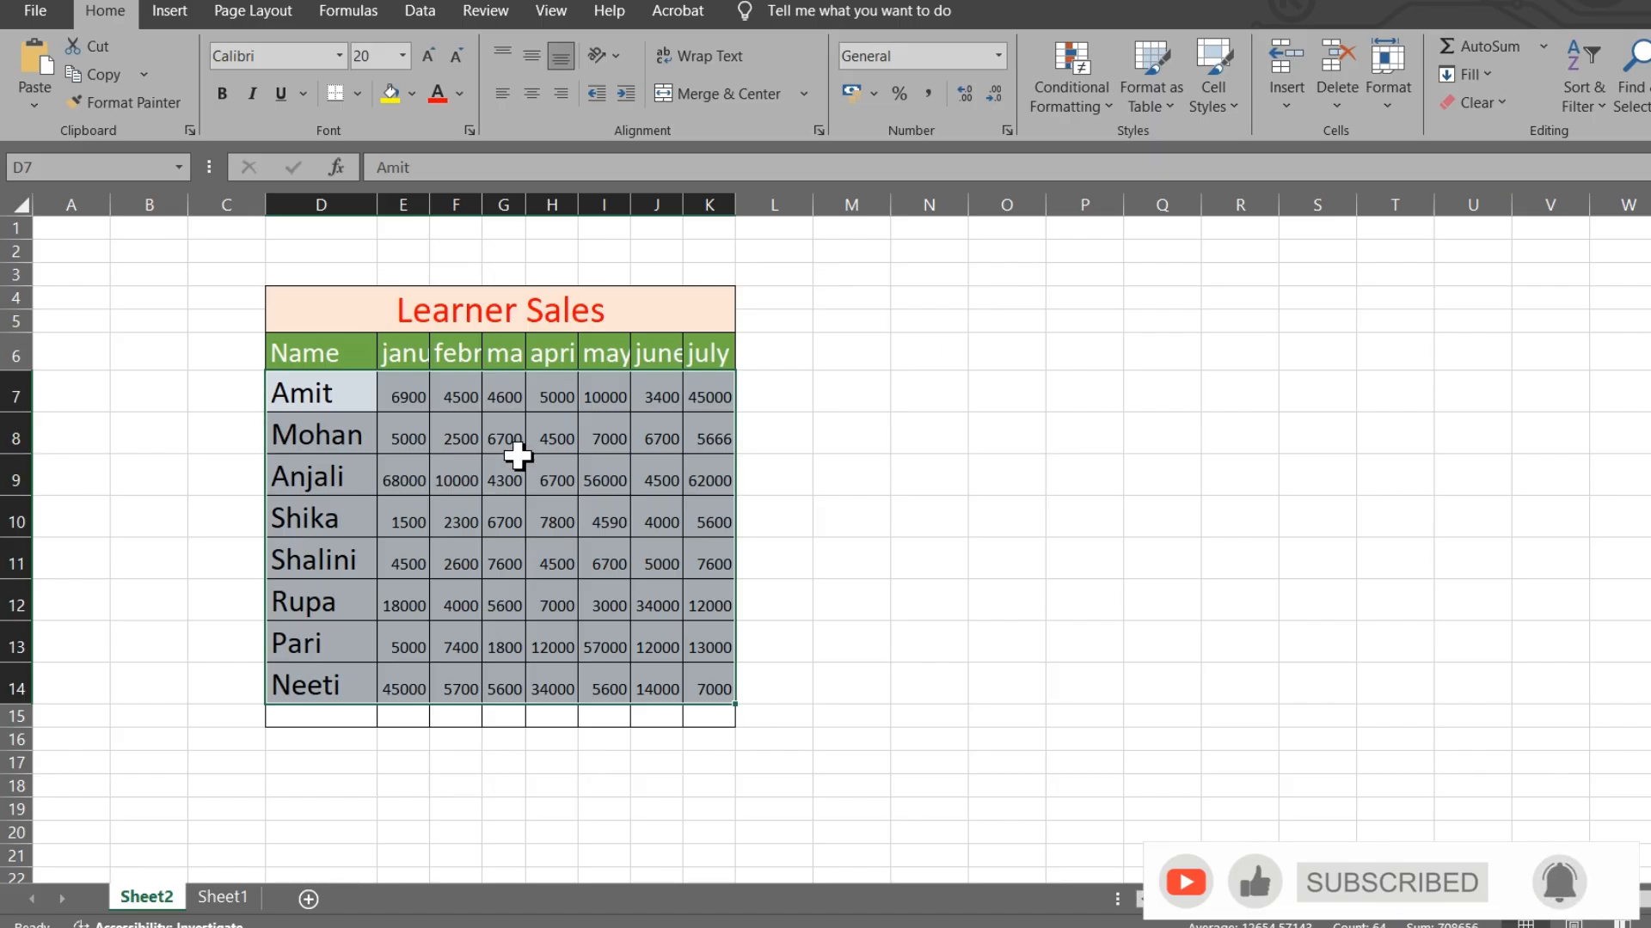
left_click(1403, 93)
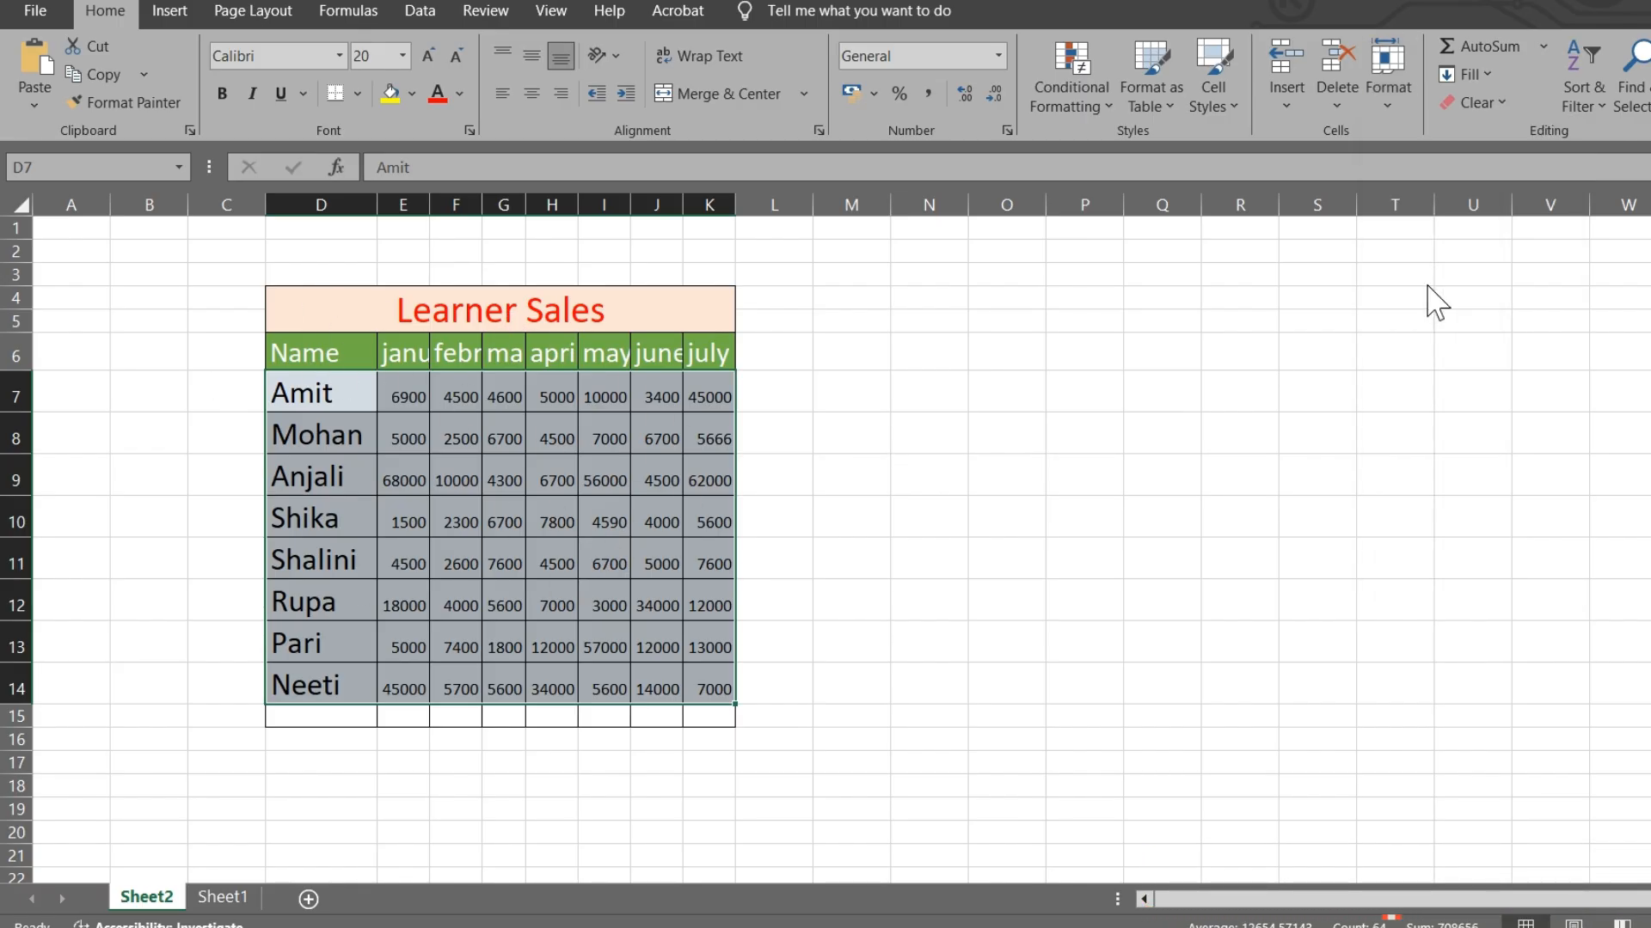
- Widen the columns to show full month names, then hide the Anjali, Shika, Shalini and Rupa rows
mouse_move(1457, 366)
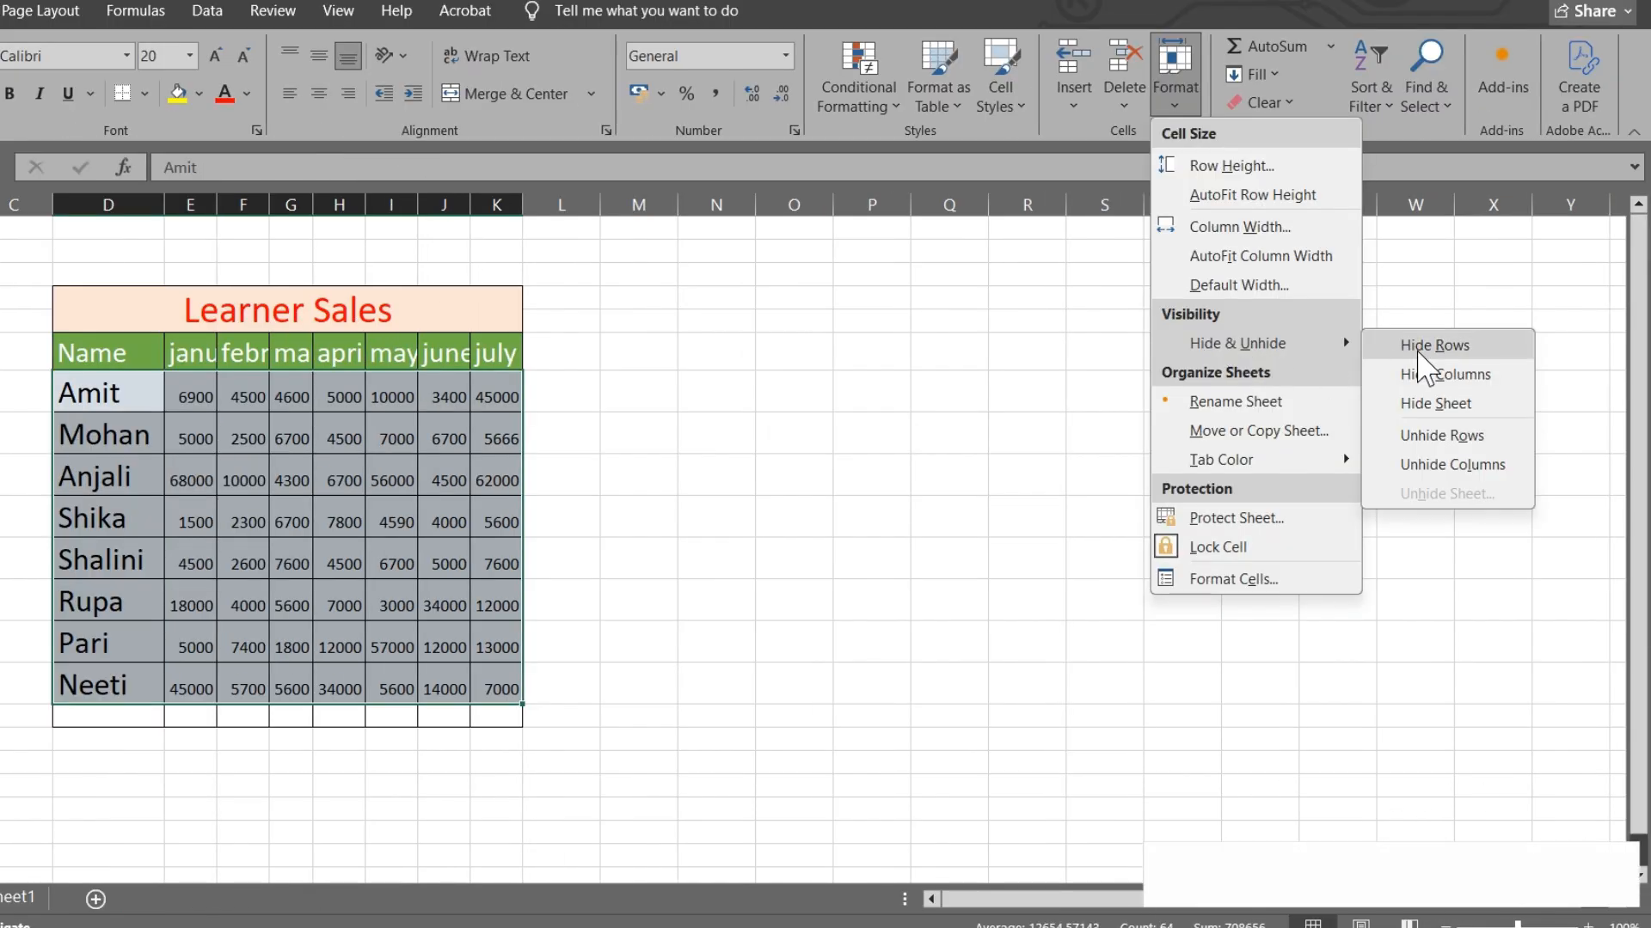
left_click(808, 449)
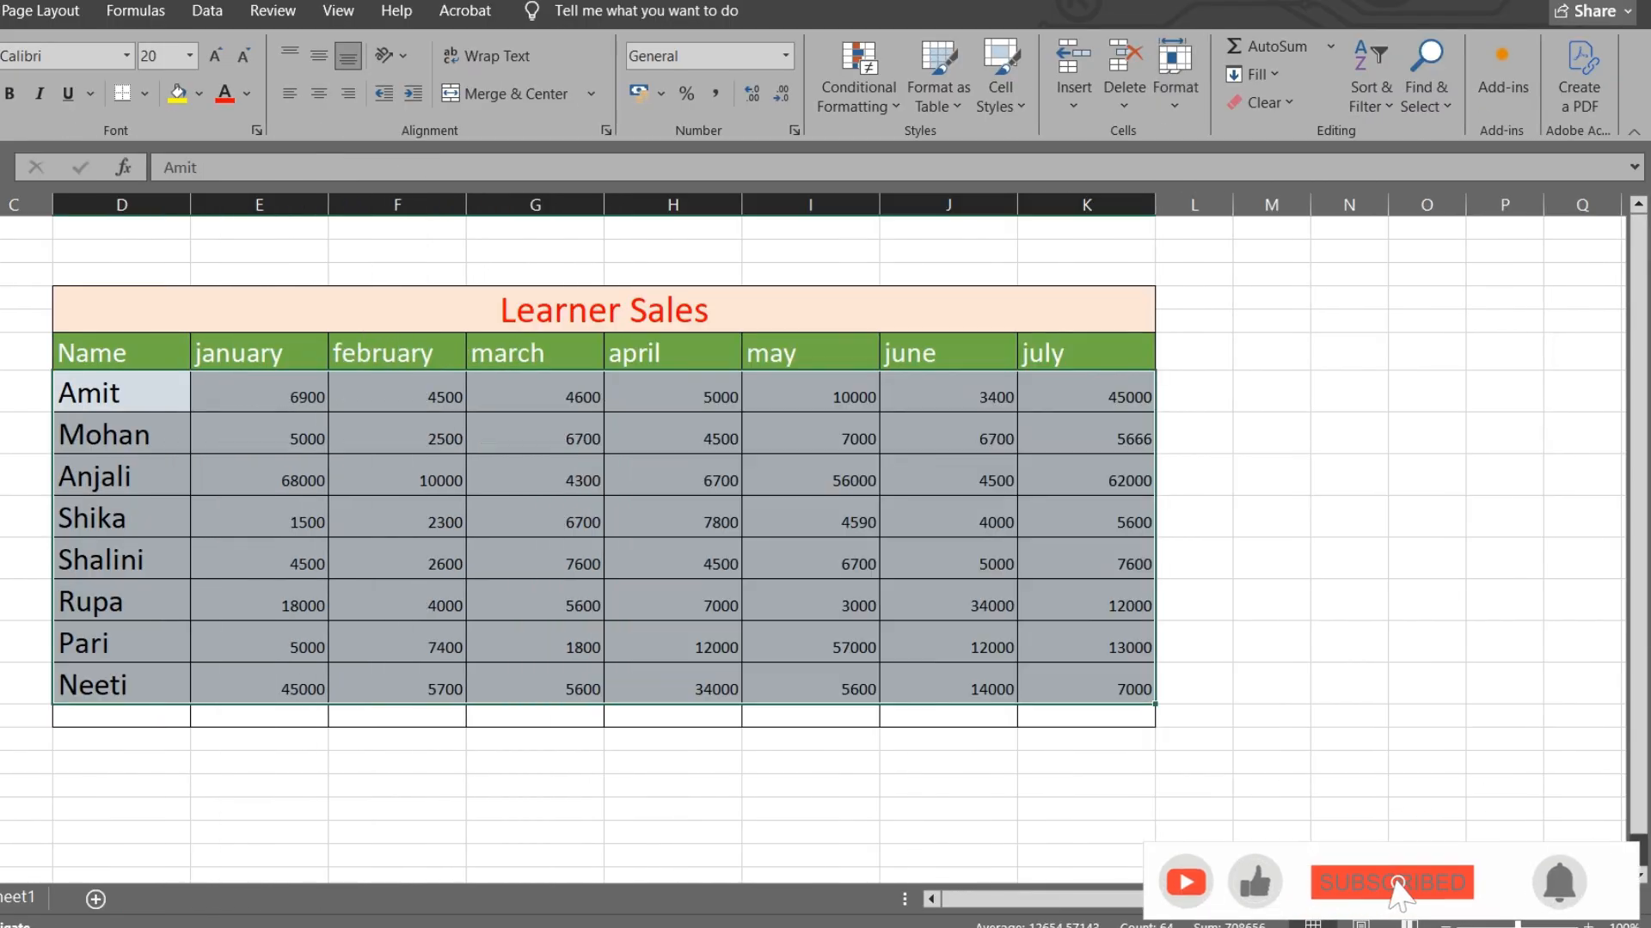
left_click_drag(168, 484, 1068, 605)
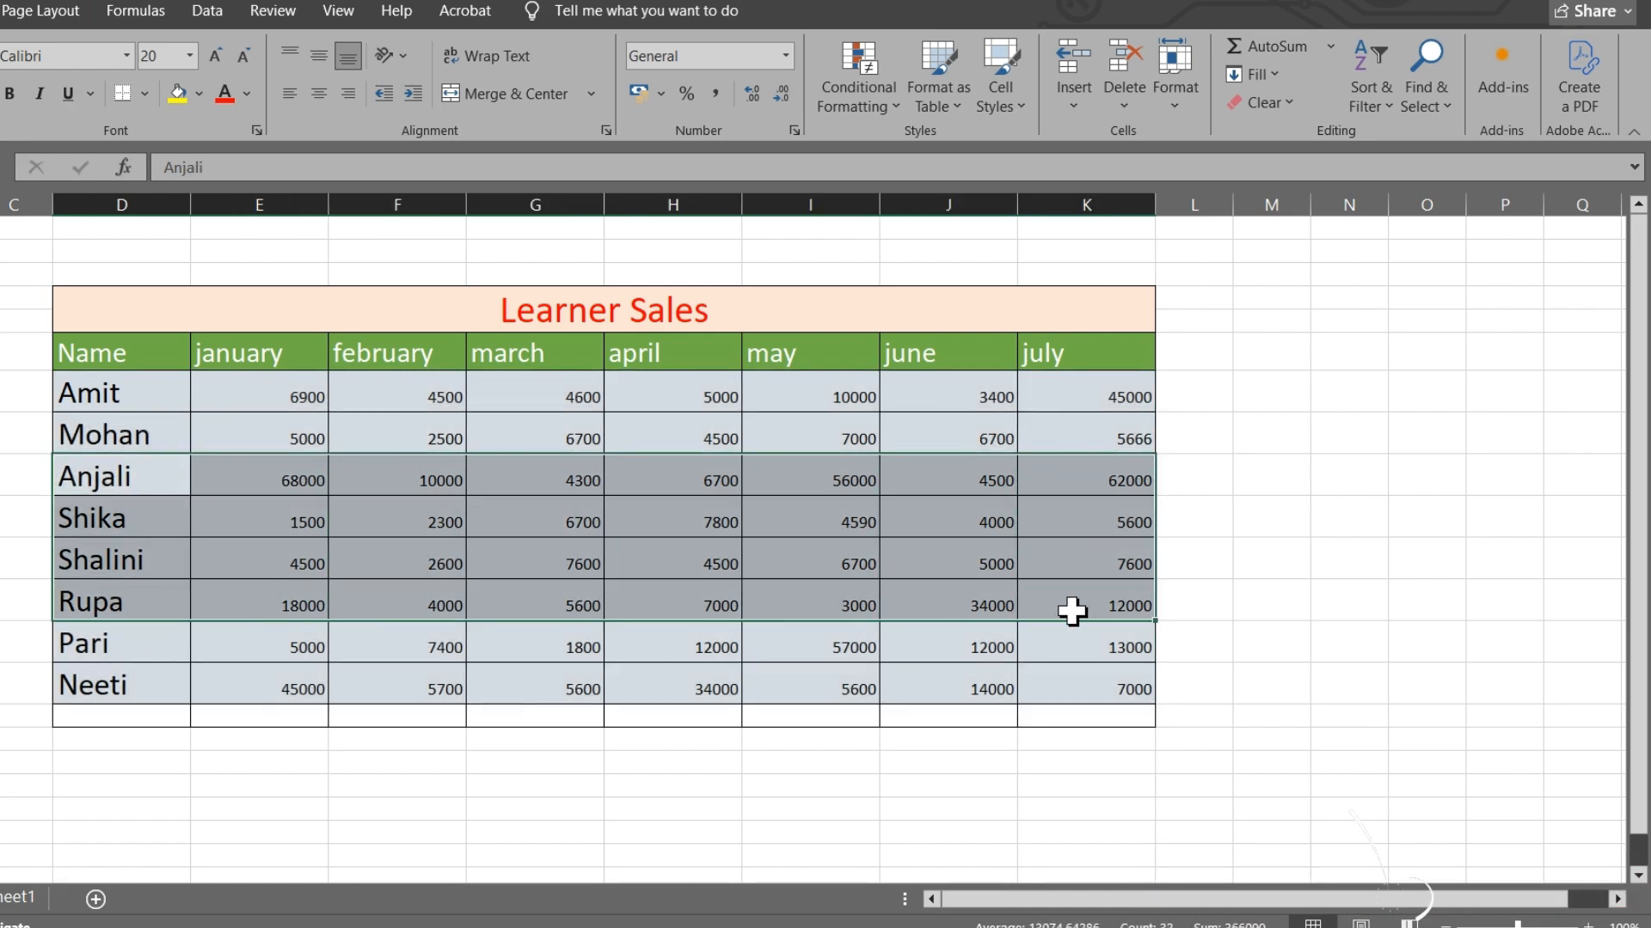
left_click(1178, 86)
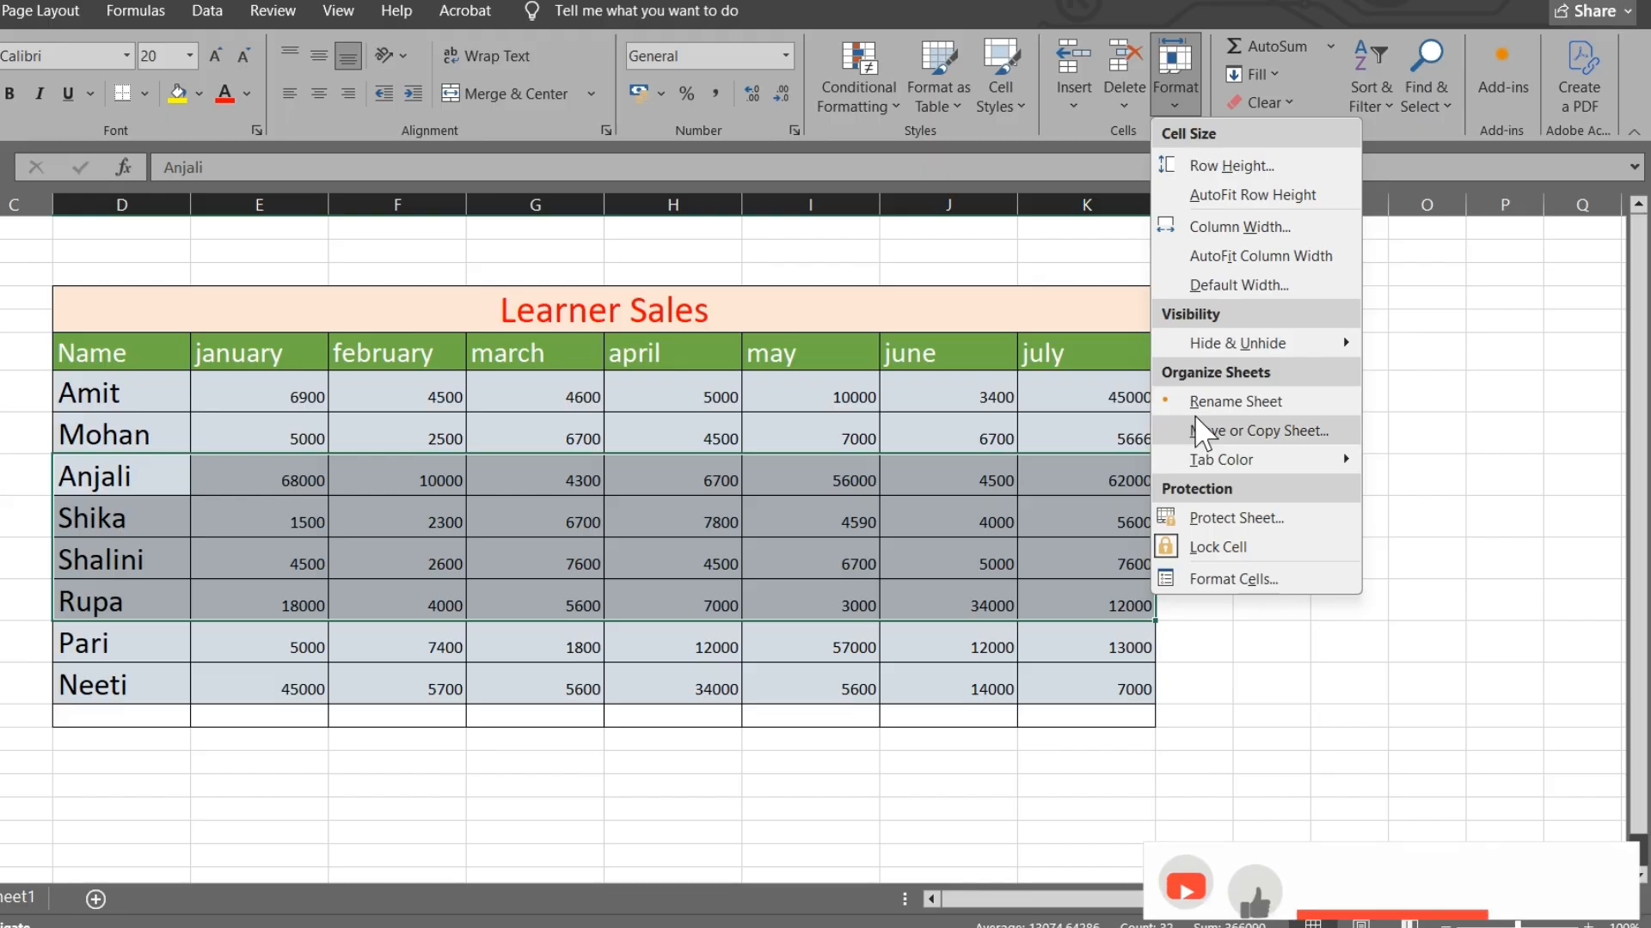
mouse_move(1257, 343)
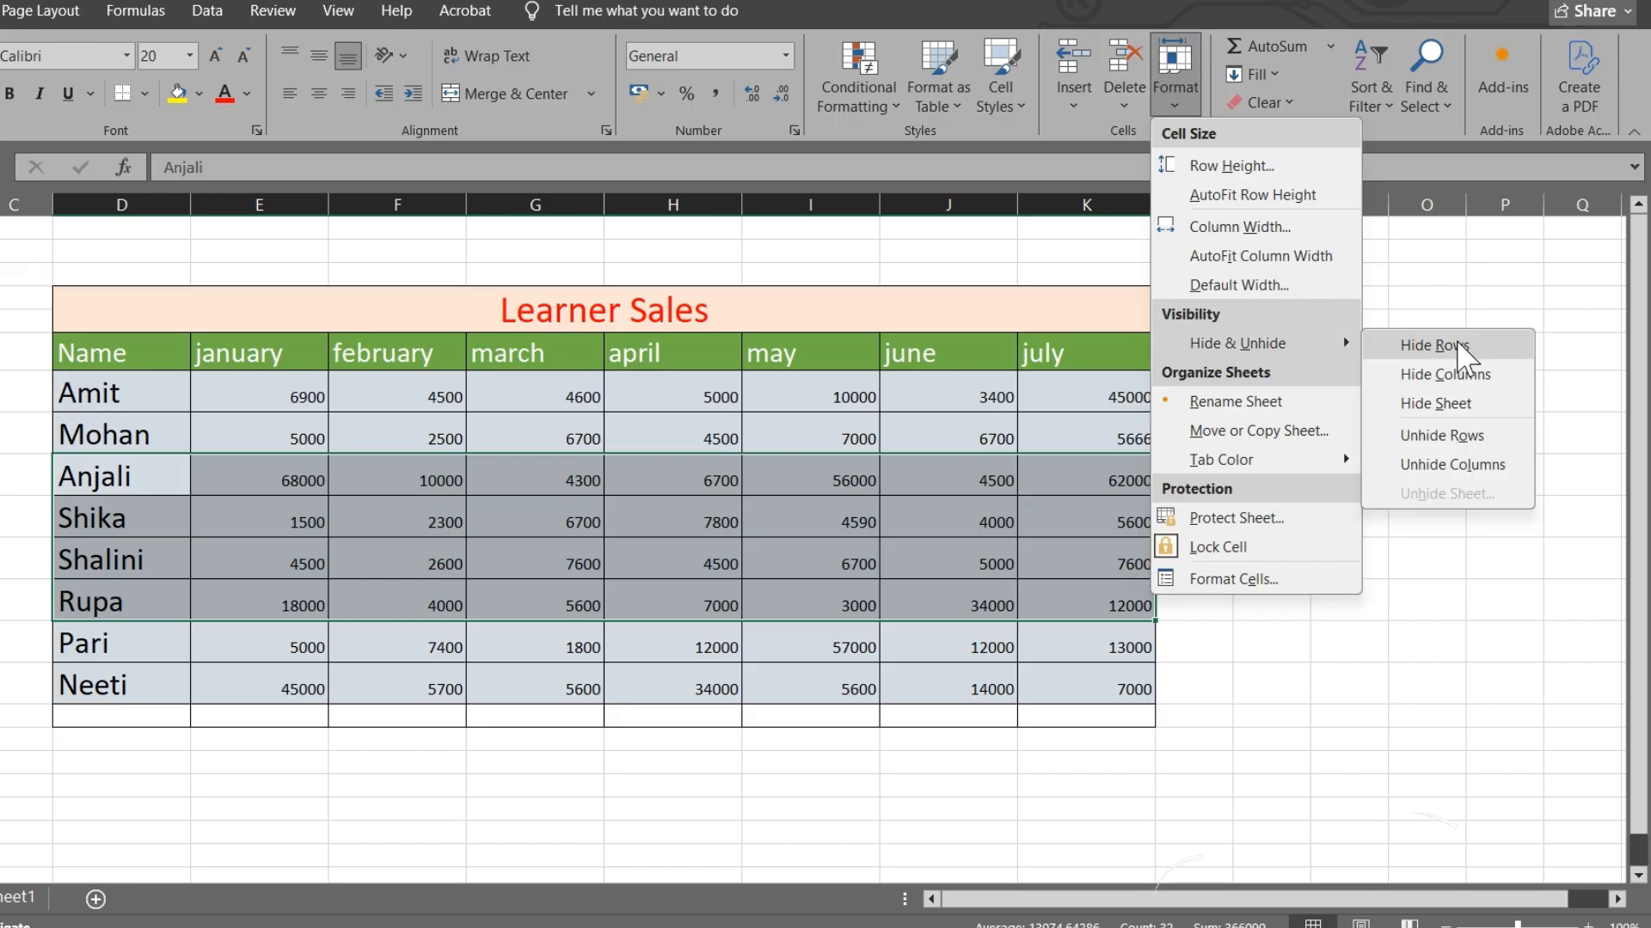
left_click(1401, 347)
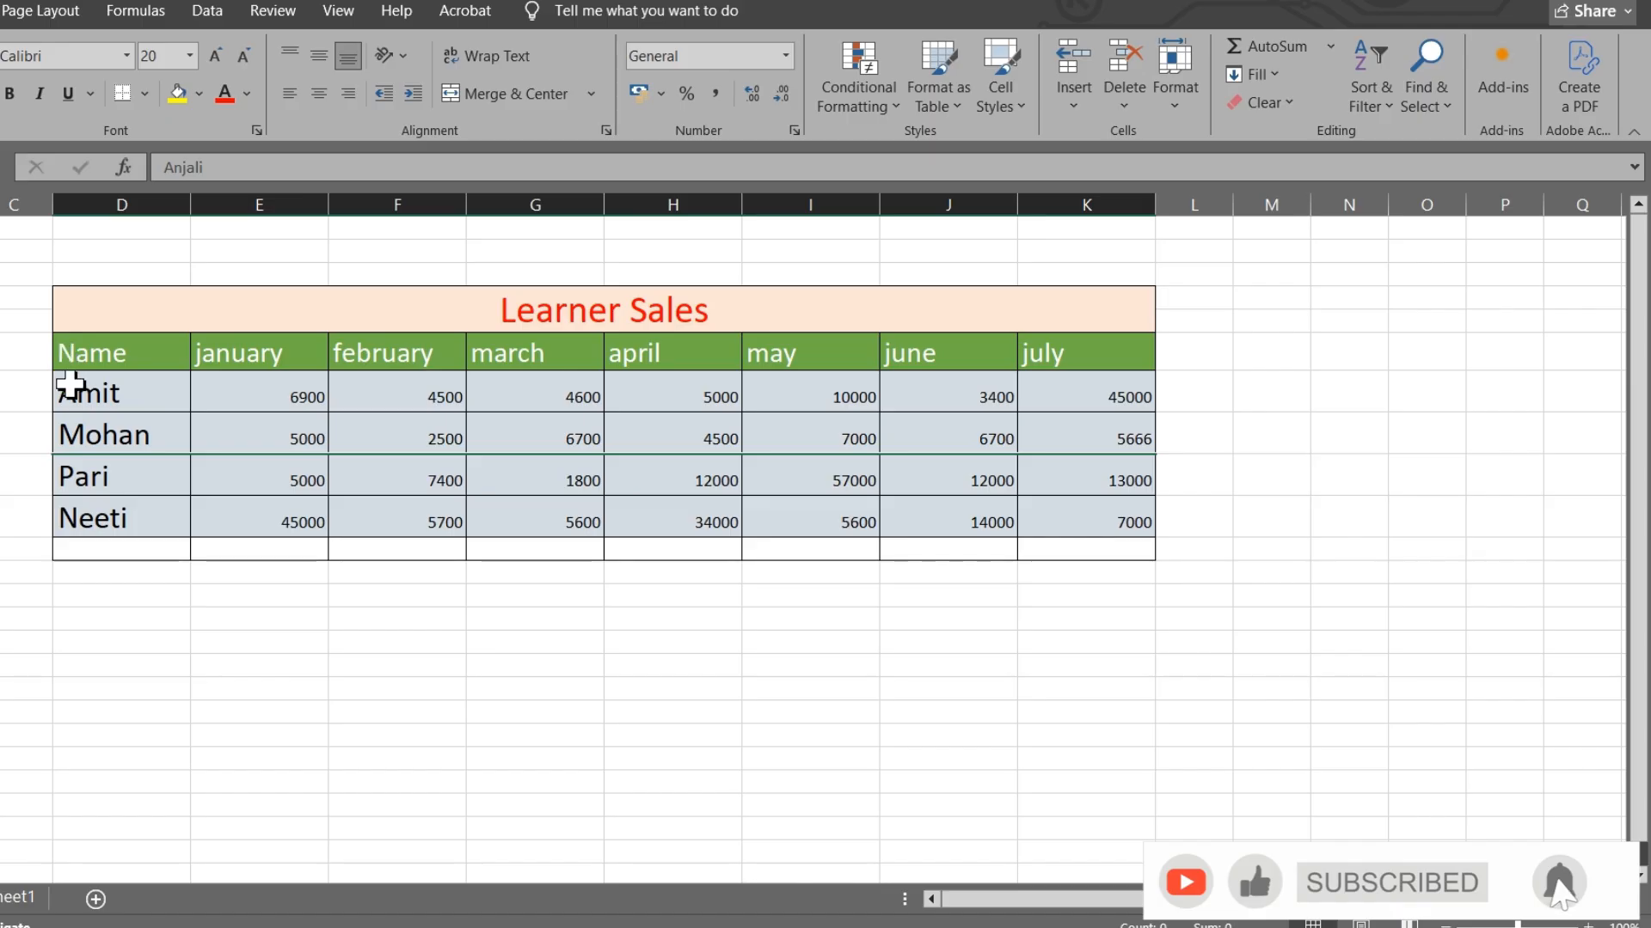
left_click_drag(69, 378, 1107, 529)
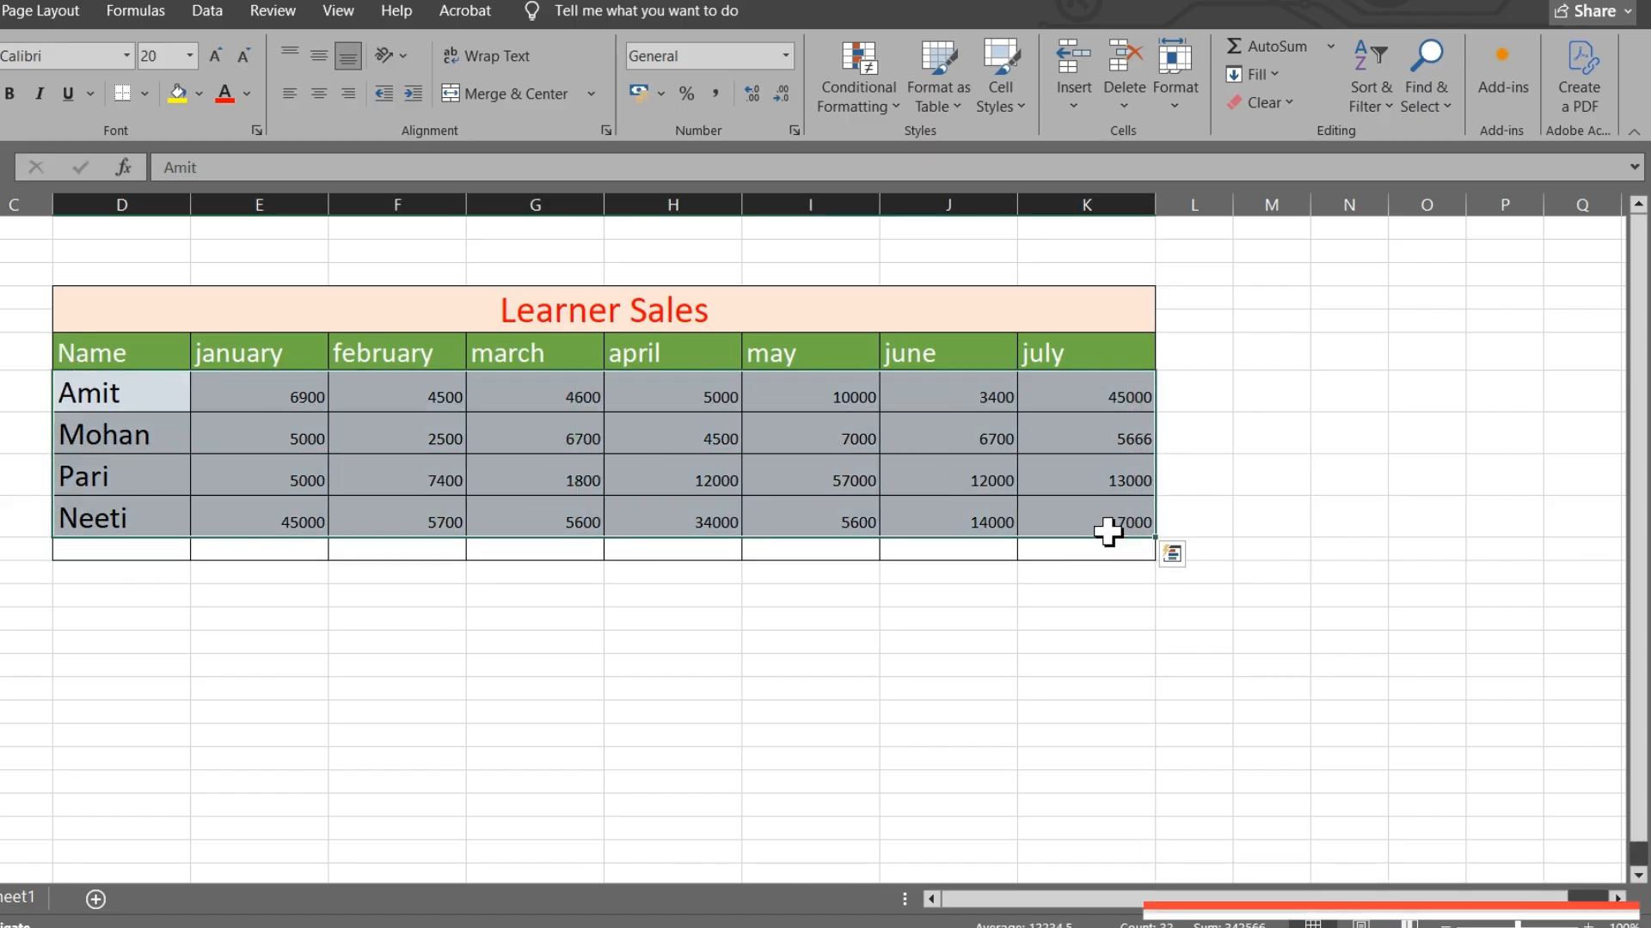
left_click(1173, 91)
- Unhide the Anjali, Shika, Shalini and Rupa rows so all eight learners show again
mouse_move(1262, 344)
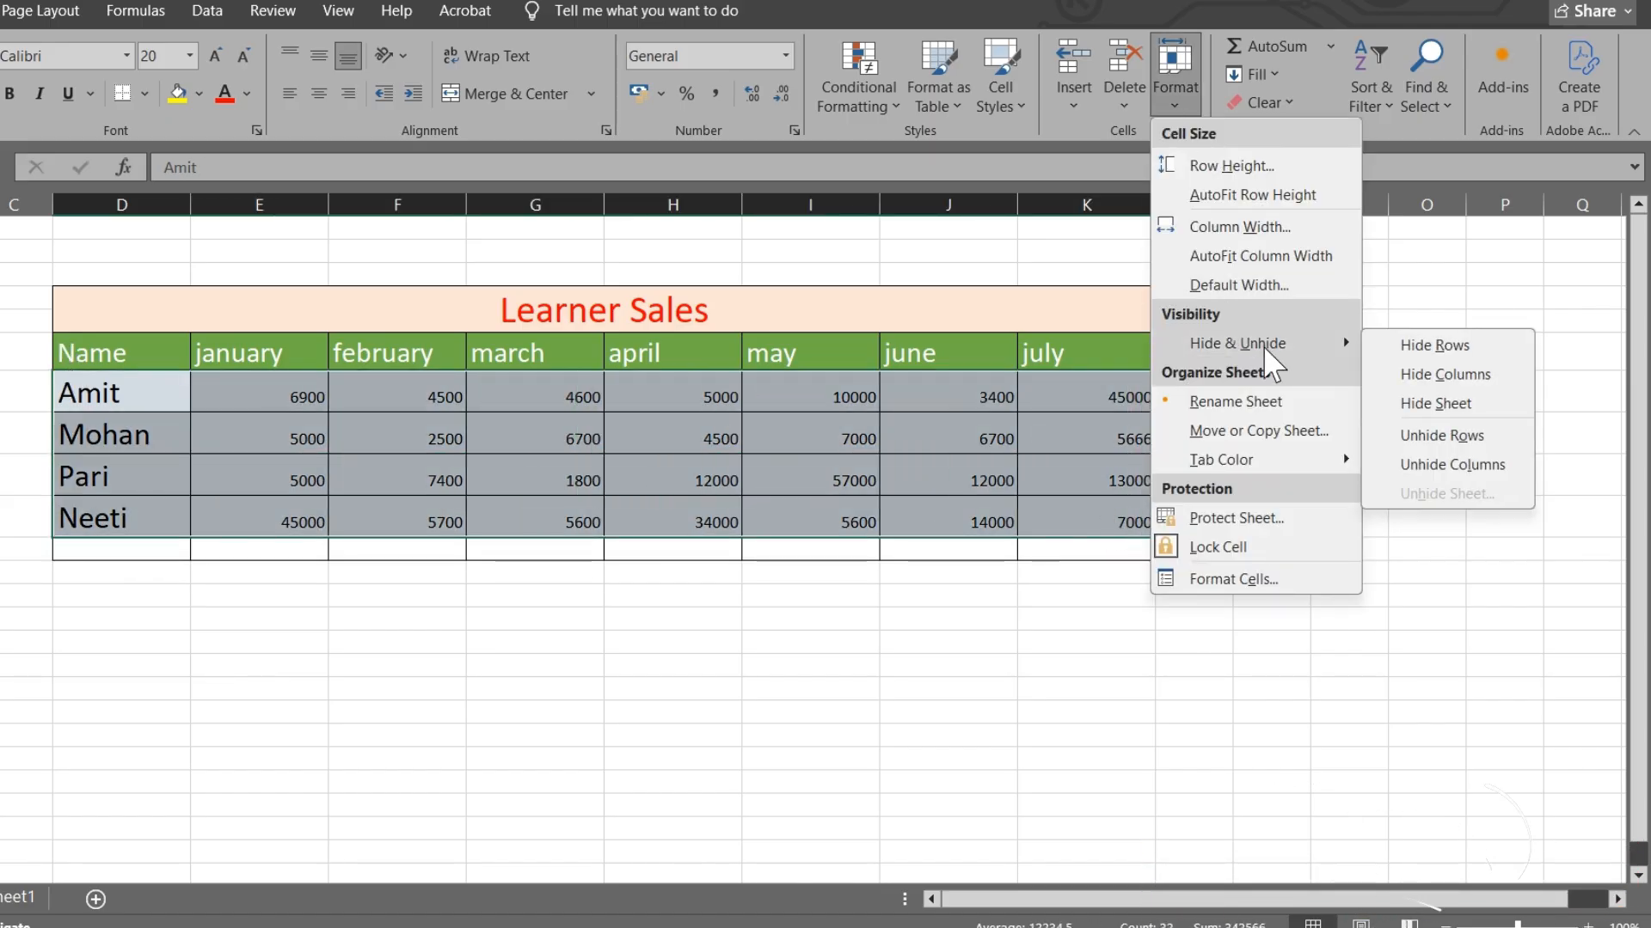
left_click(1434, 435)
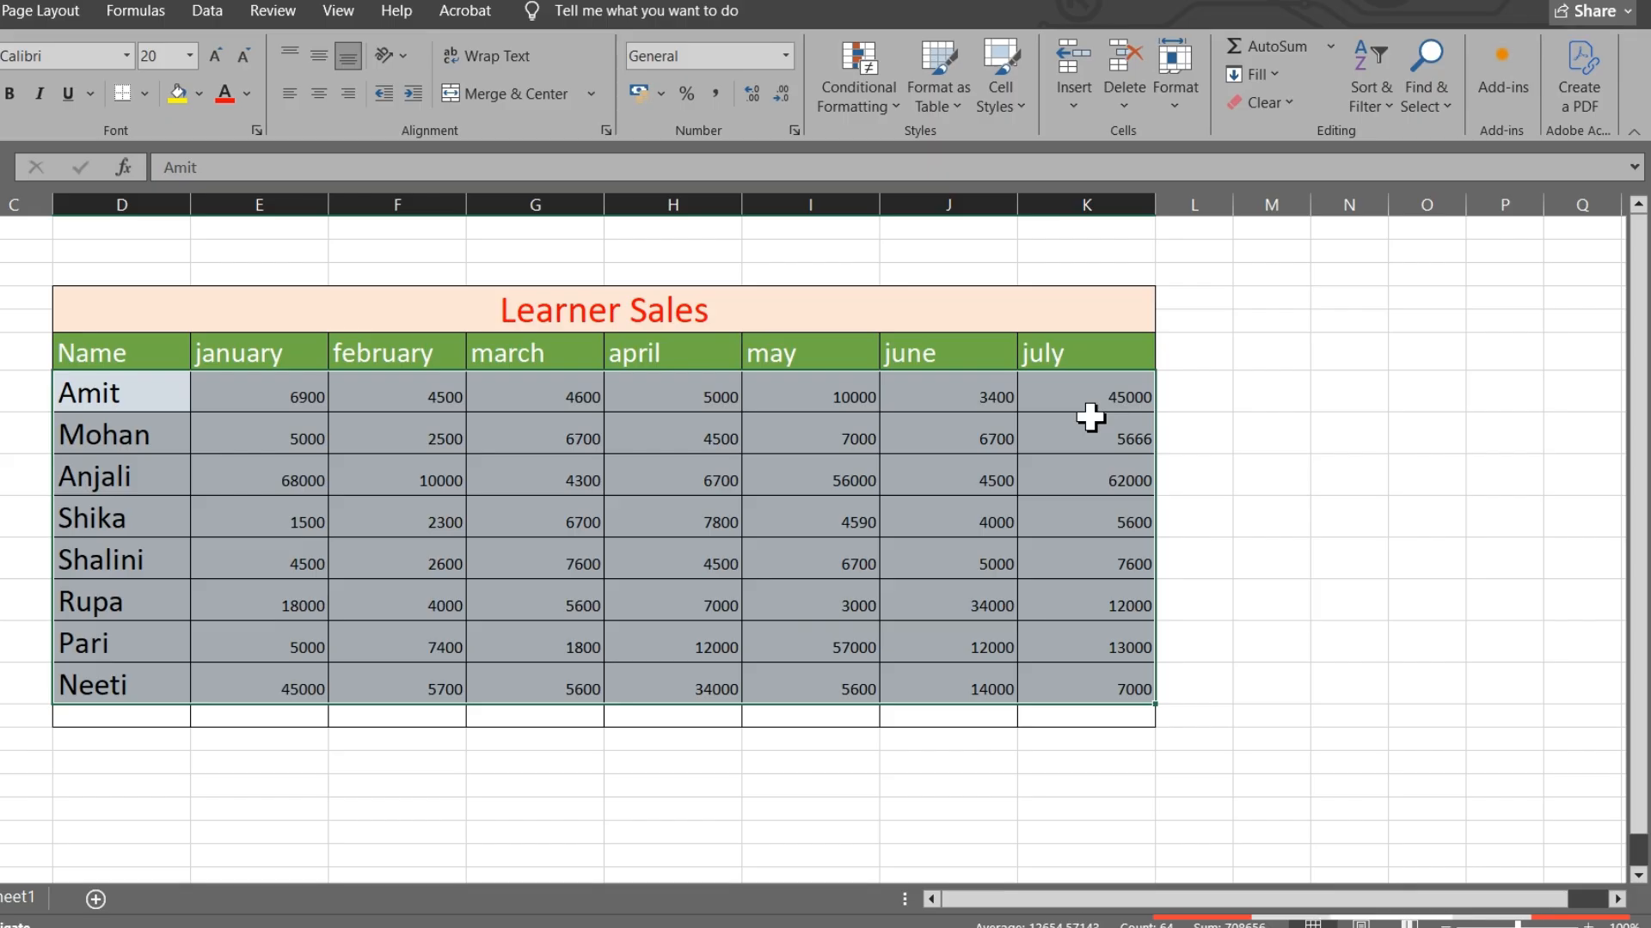
left_click(1171, 91)
mouse_move(1290, 343)
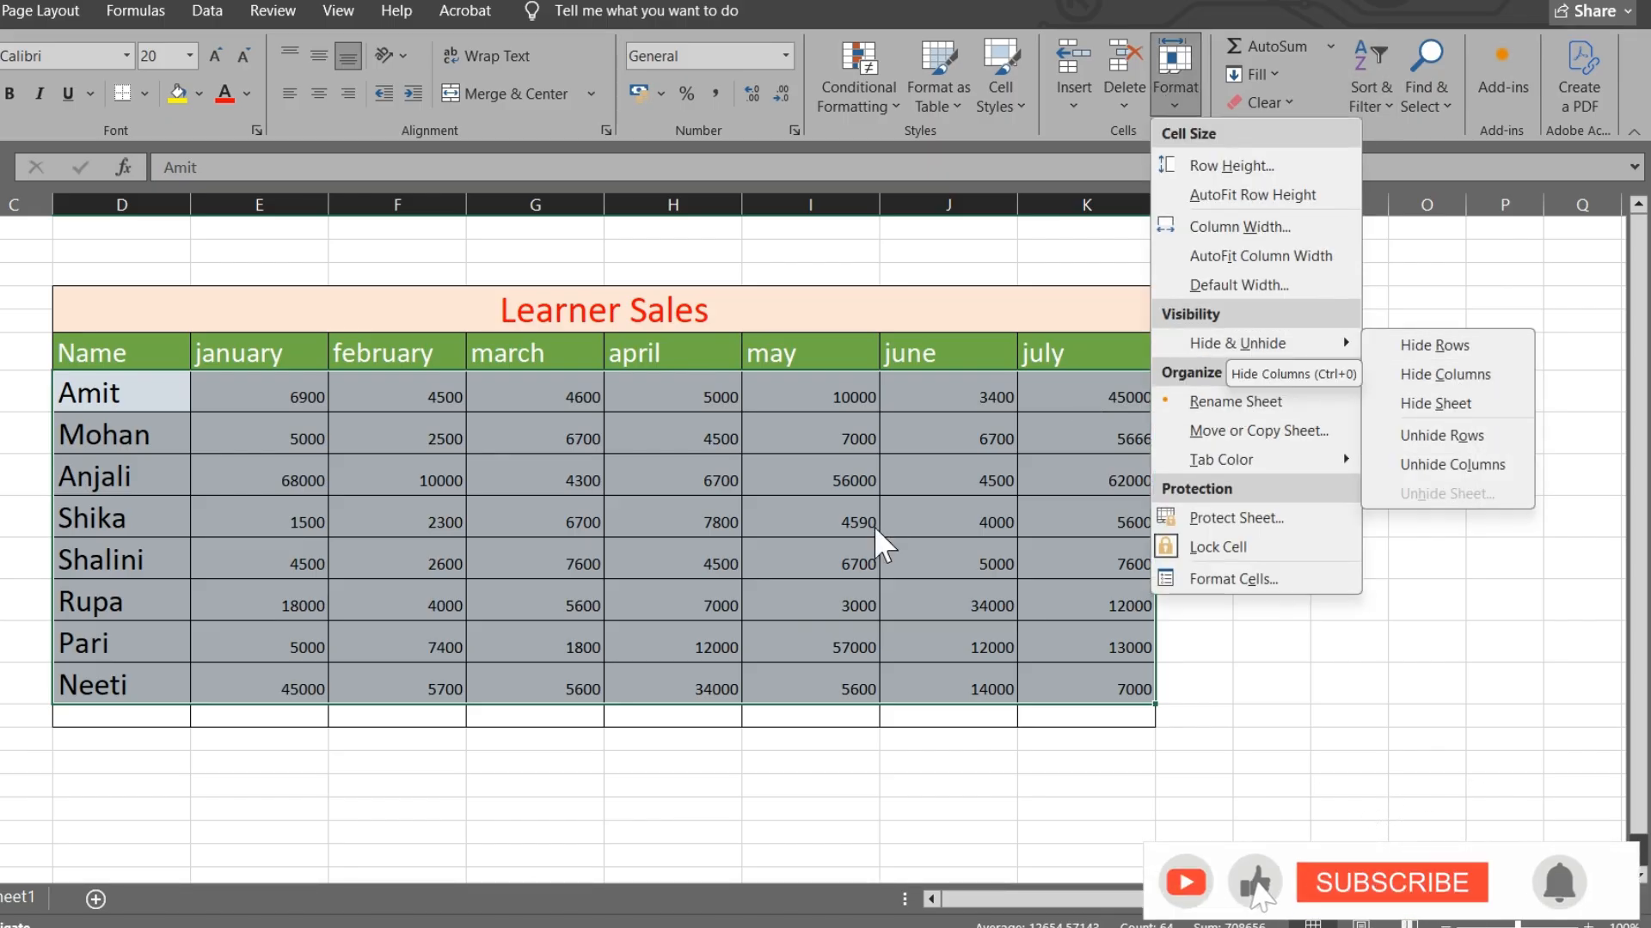
- Select the april values from Amit down to Neeti and hide the april column
left_click(645, 423)
left_click(651, 398)
left_click_drag(651, 398, 656, 693)
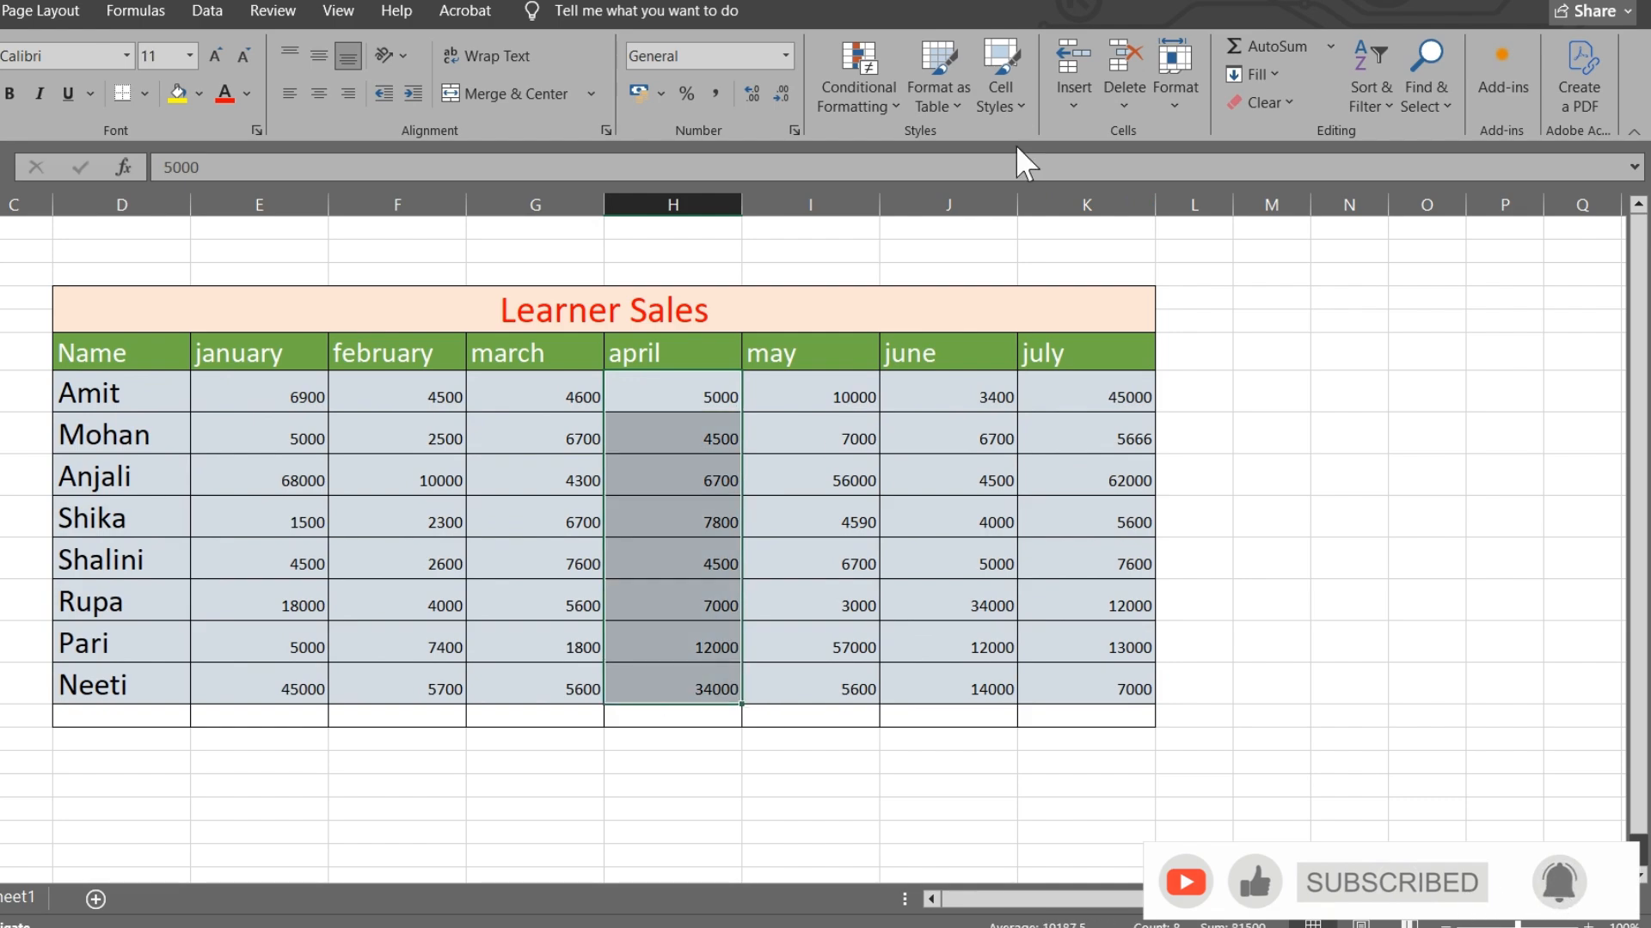
left_click(1175, 69)
mouse_move(1272, 348)
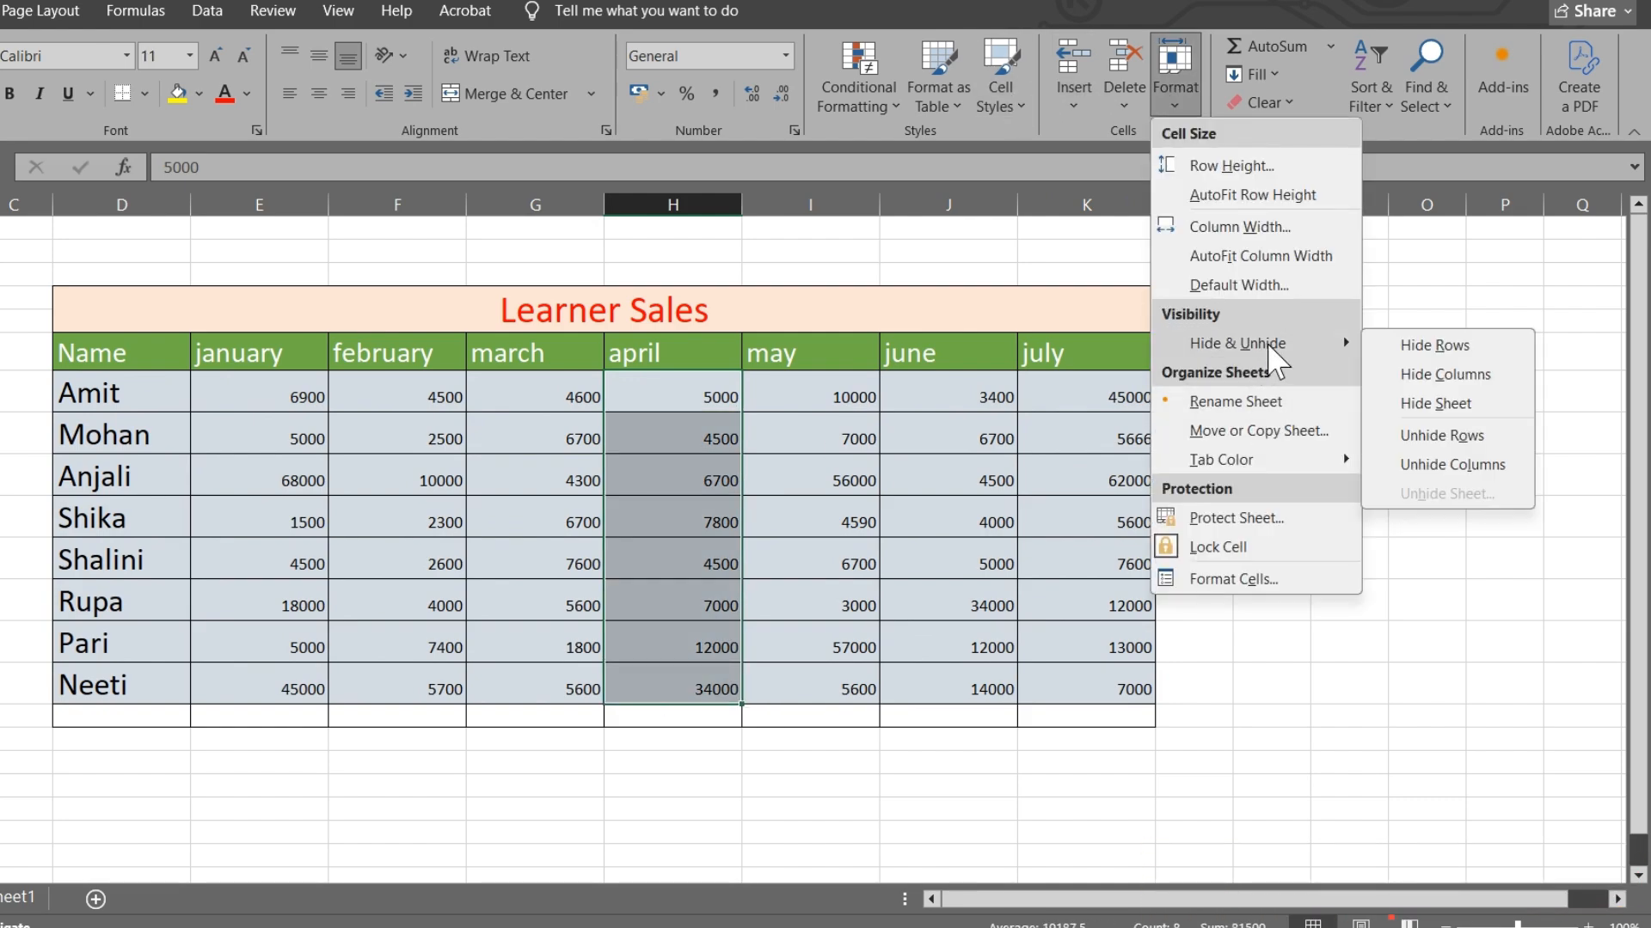
left_click(1457, 375)
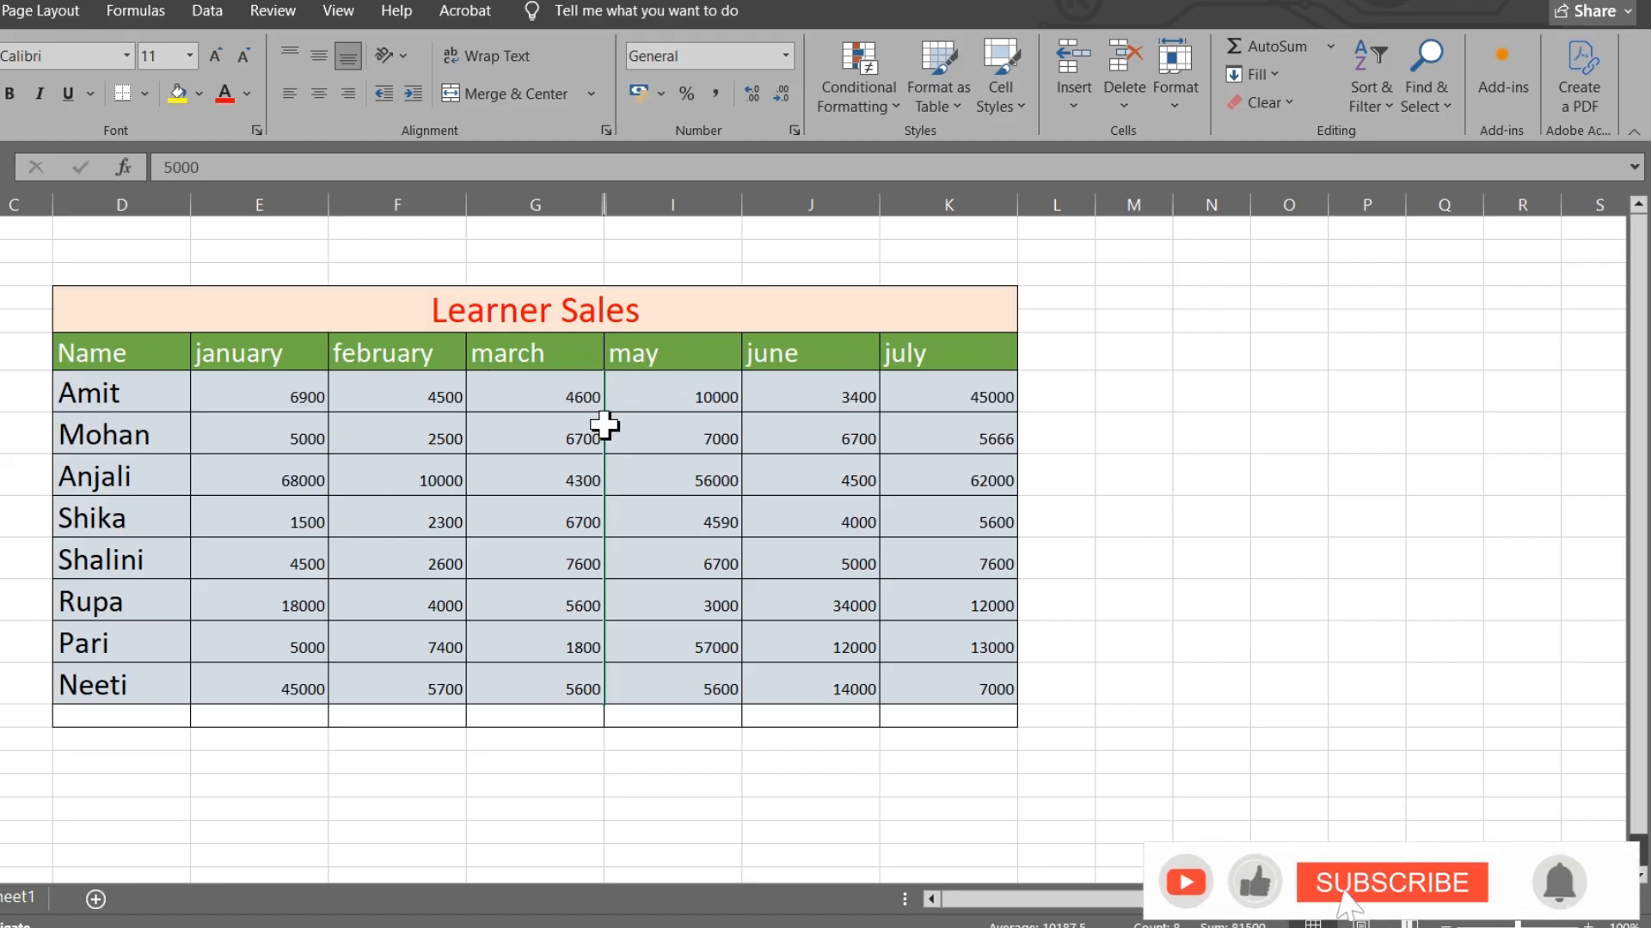
- Select the whole table and unhide the april column
left_click_drag(63, 352, 993, 720)
left_click(1176, 86)
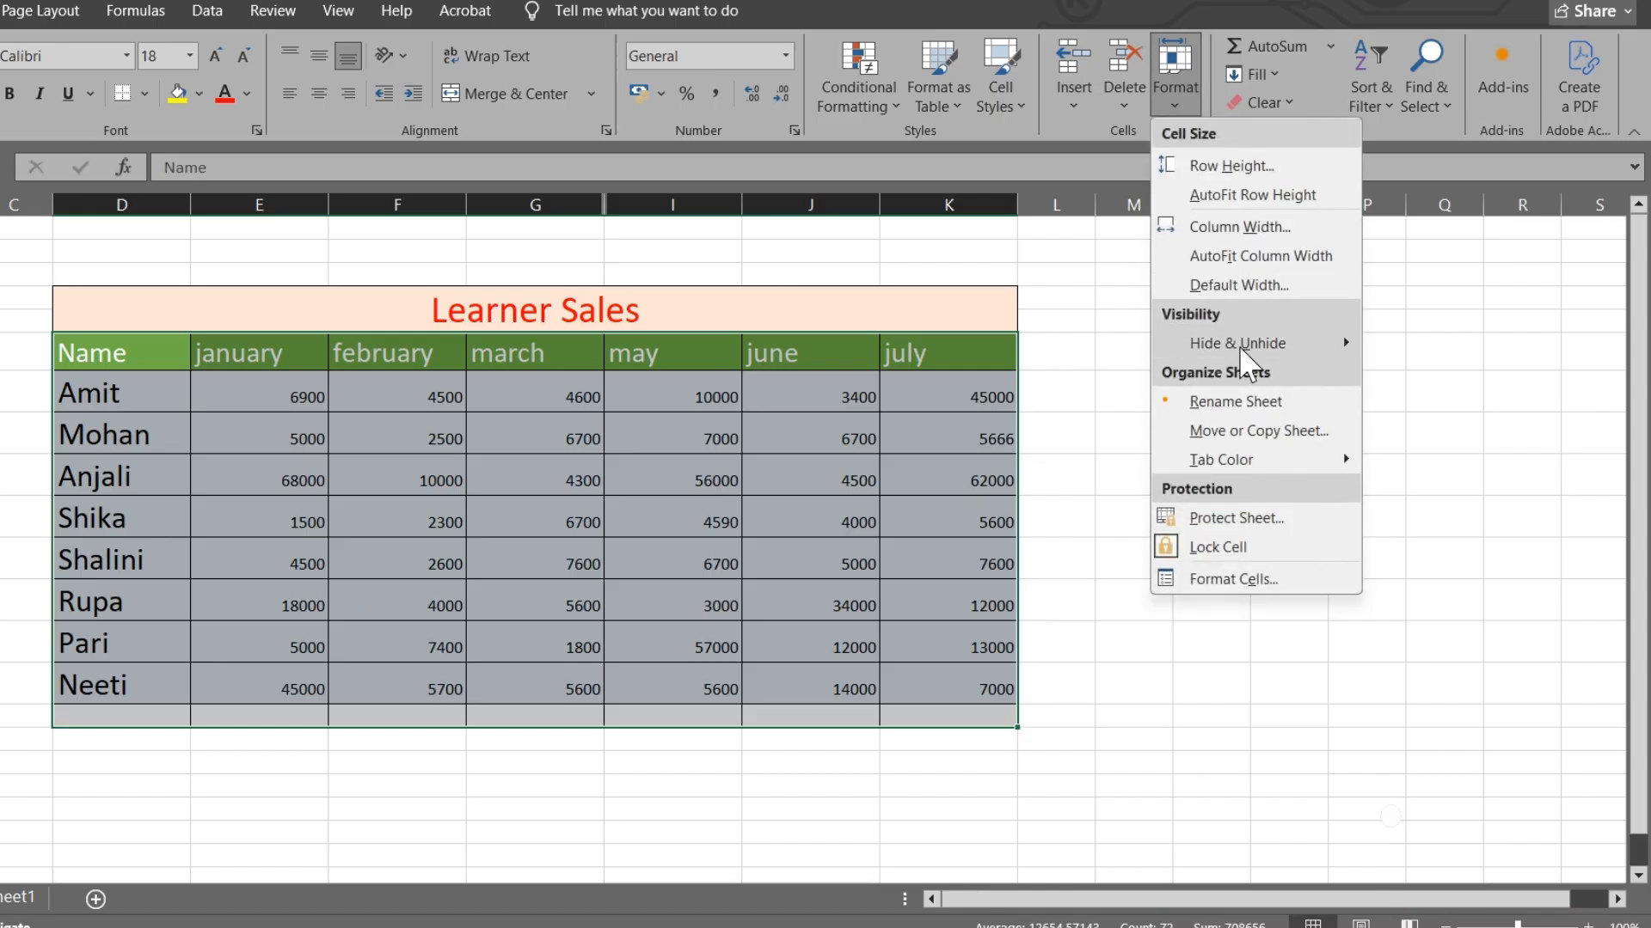
mouse_move(1262, 342)
left_click(1444, 462)
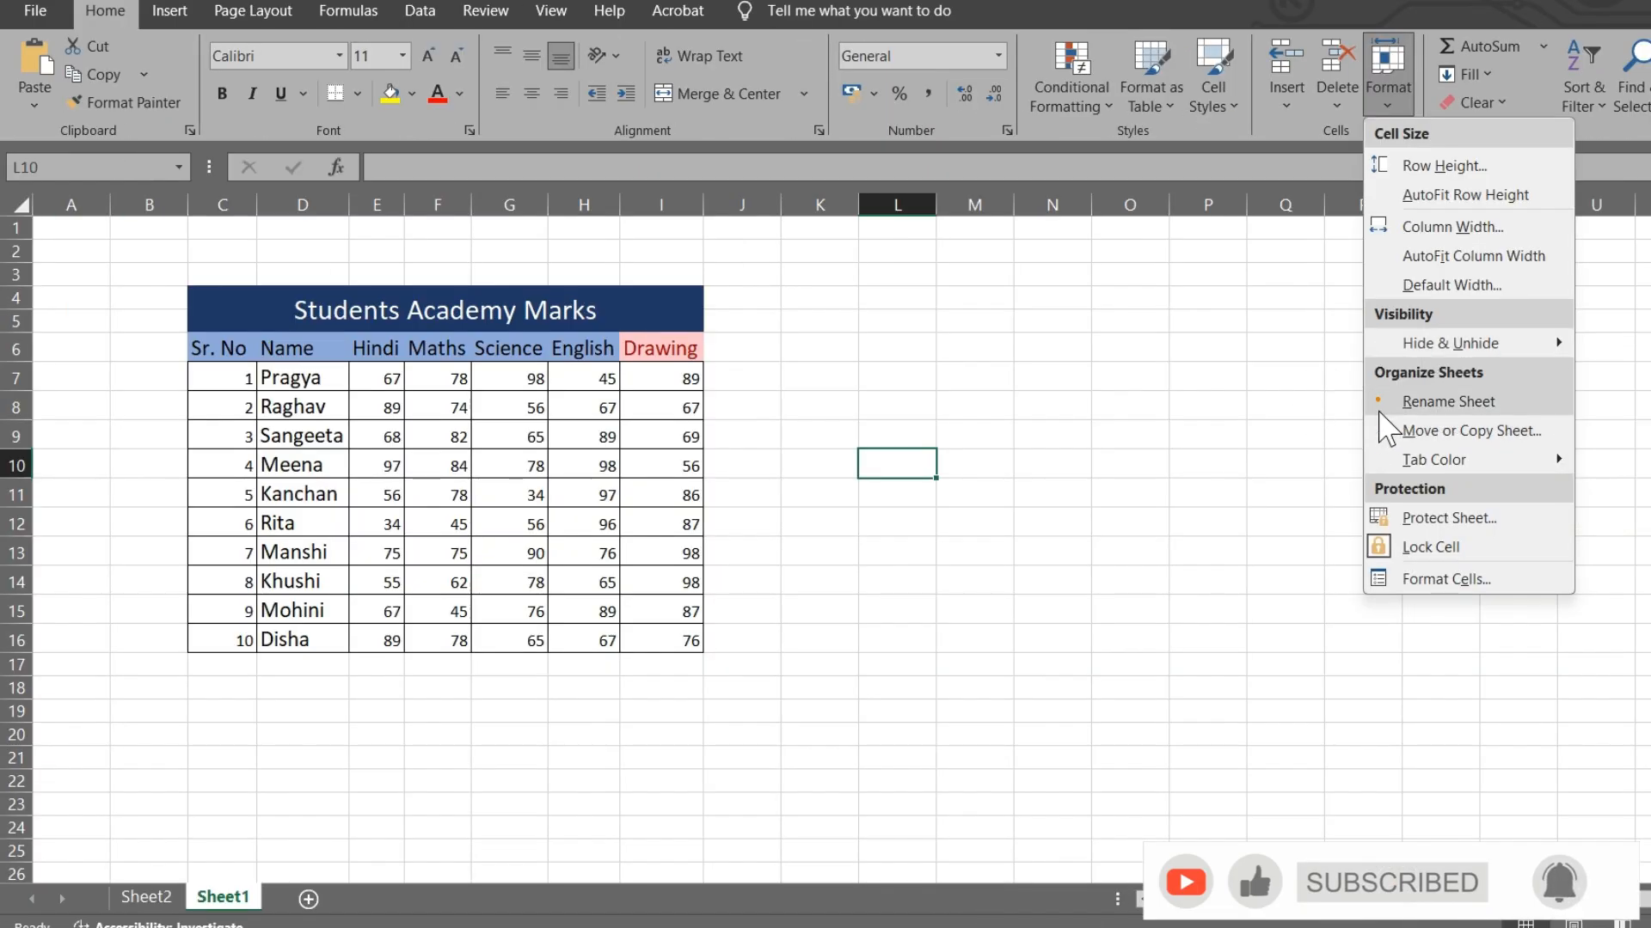
- Rename the Sheet1 tab to 'sheet 3'
left_click(1445, 402)
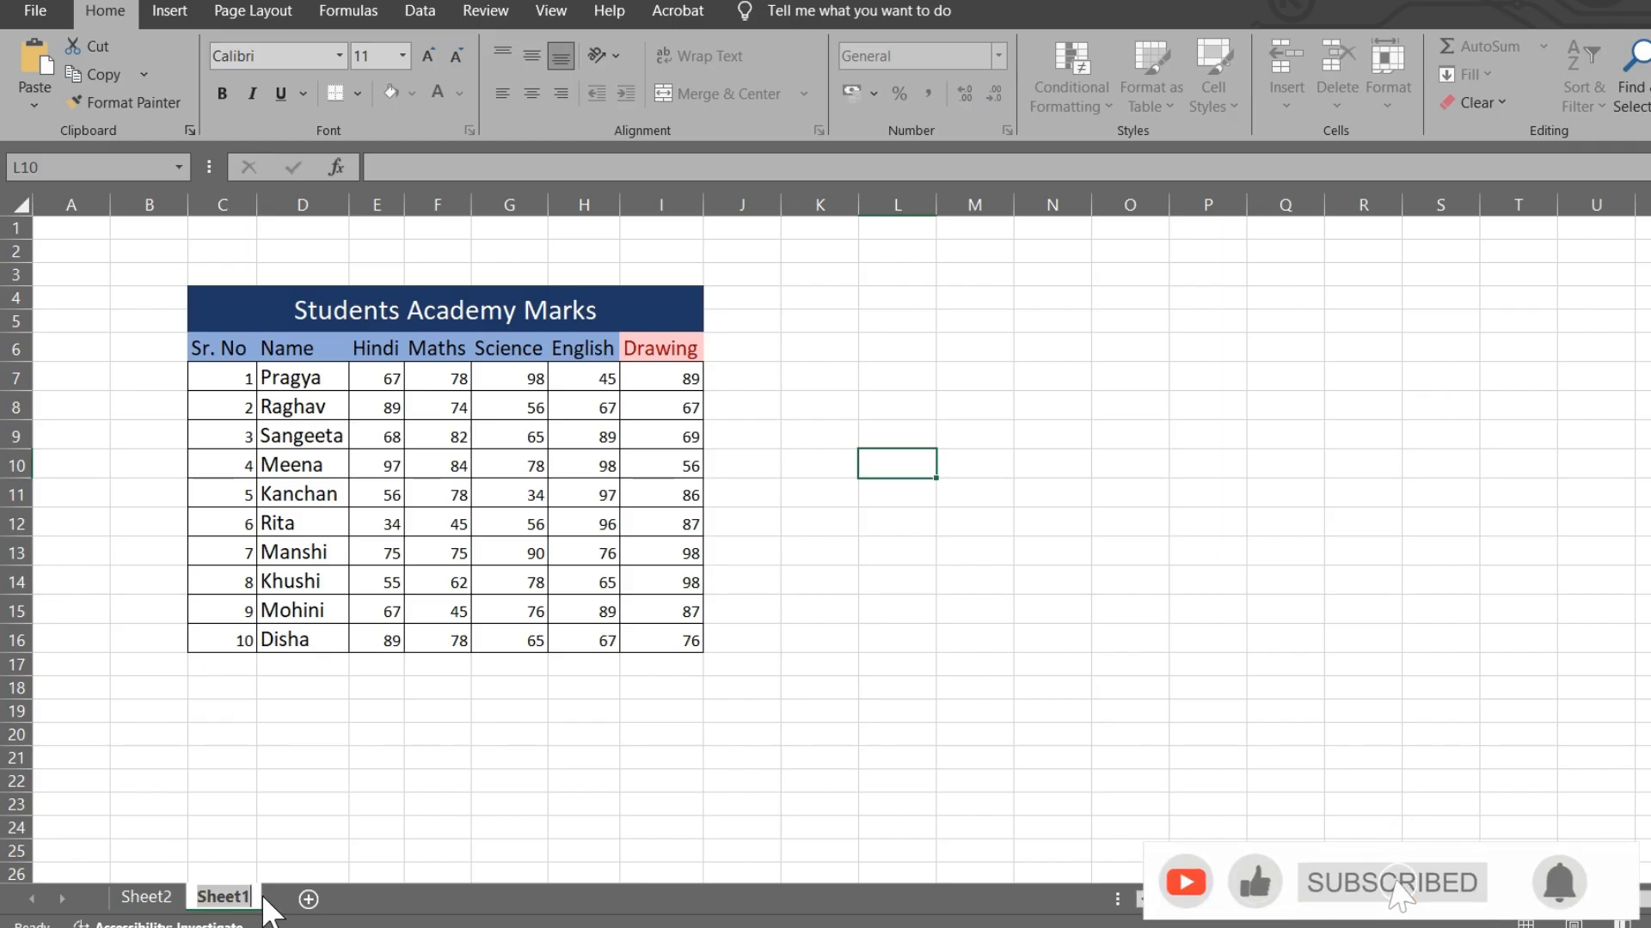
type("3")
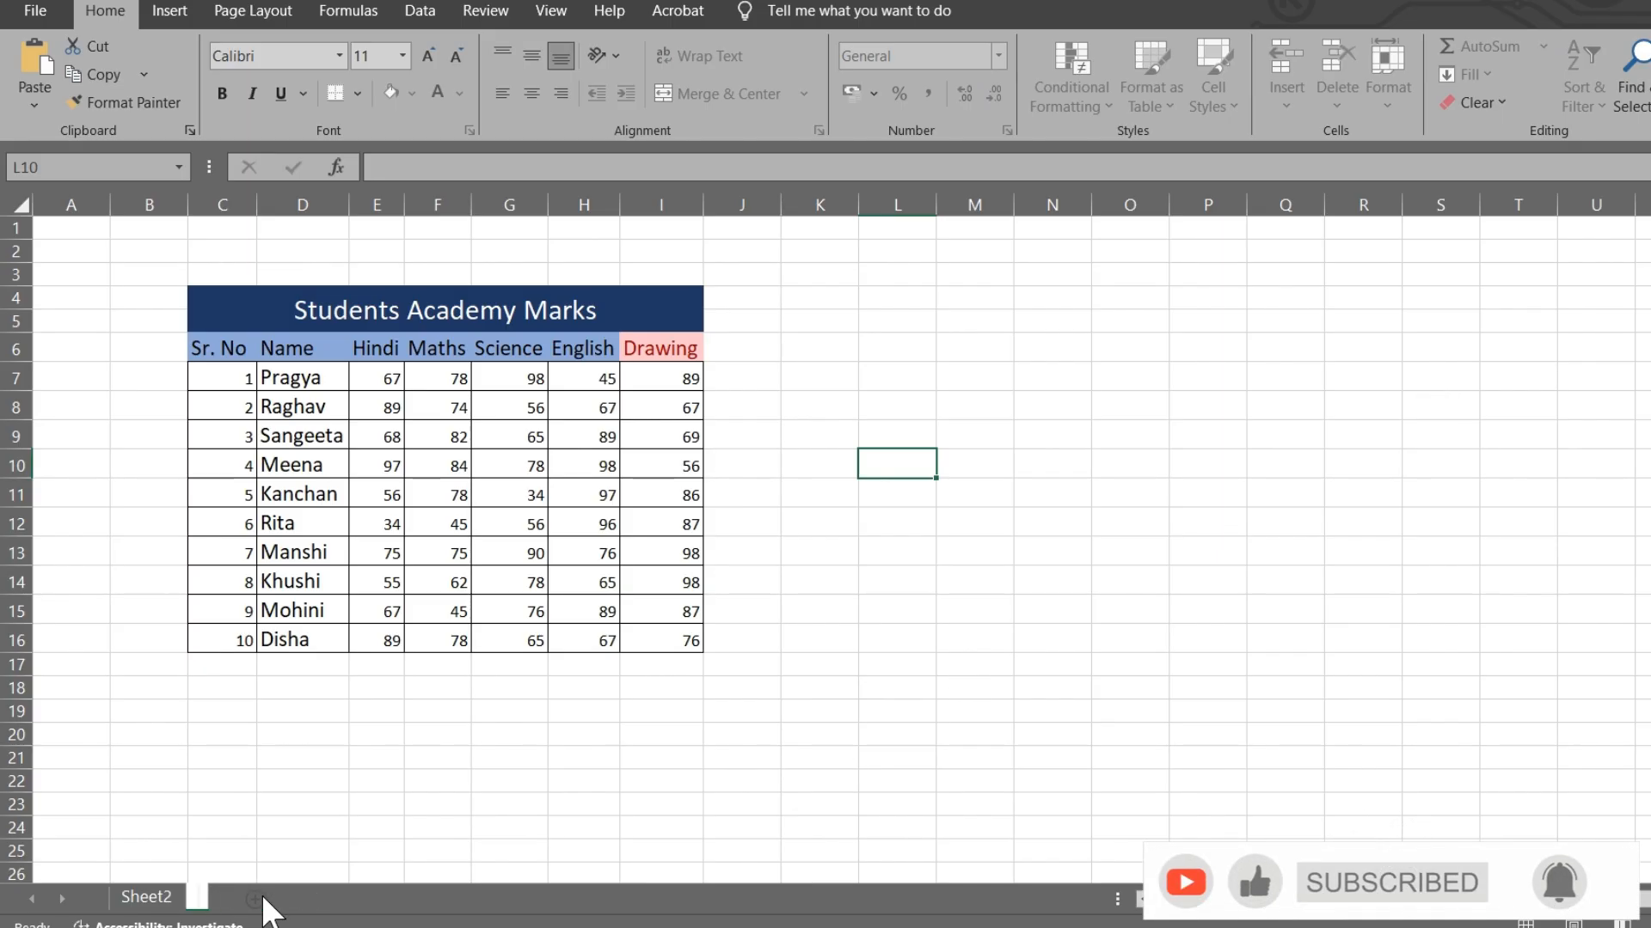
type("sheet")
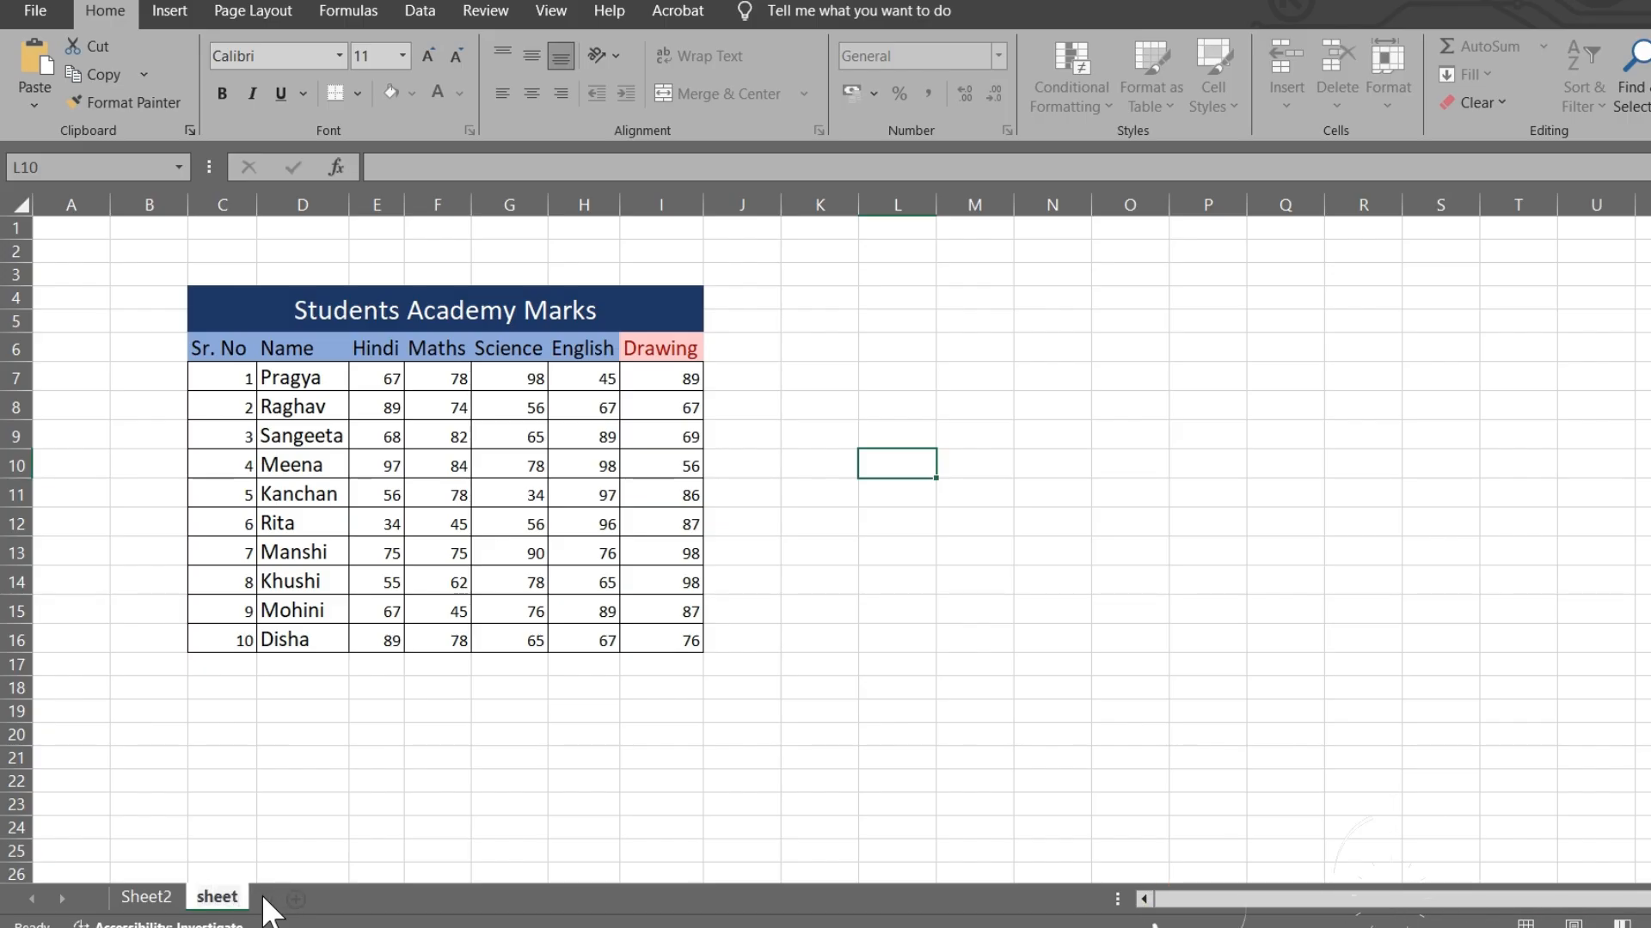
type(" 3")
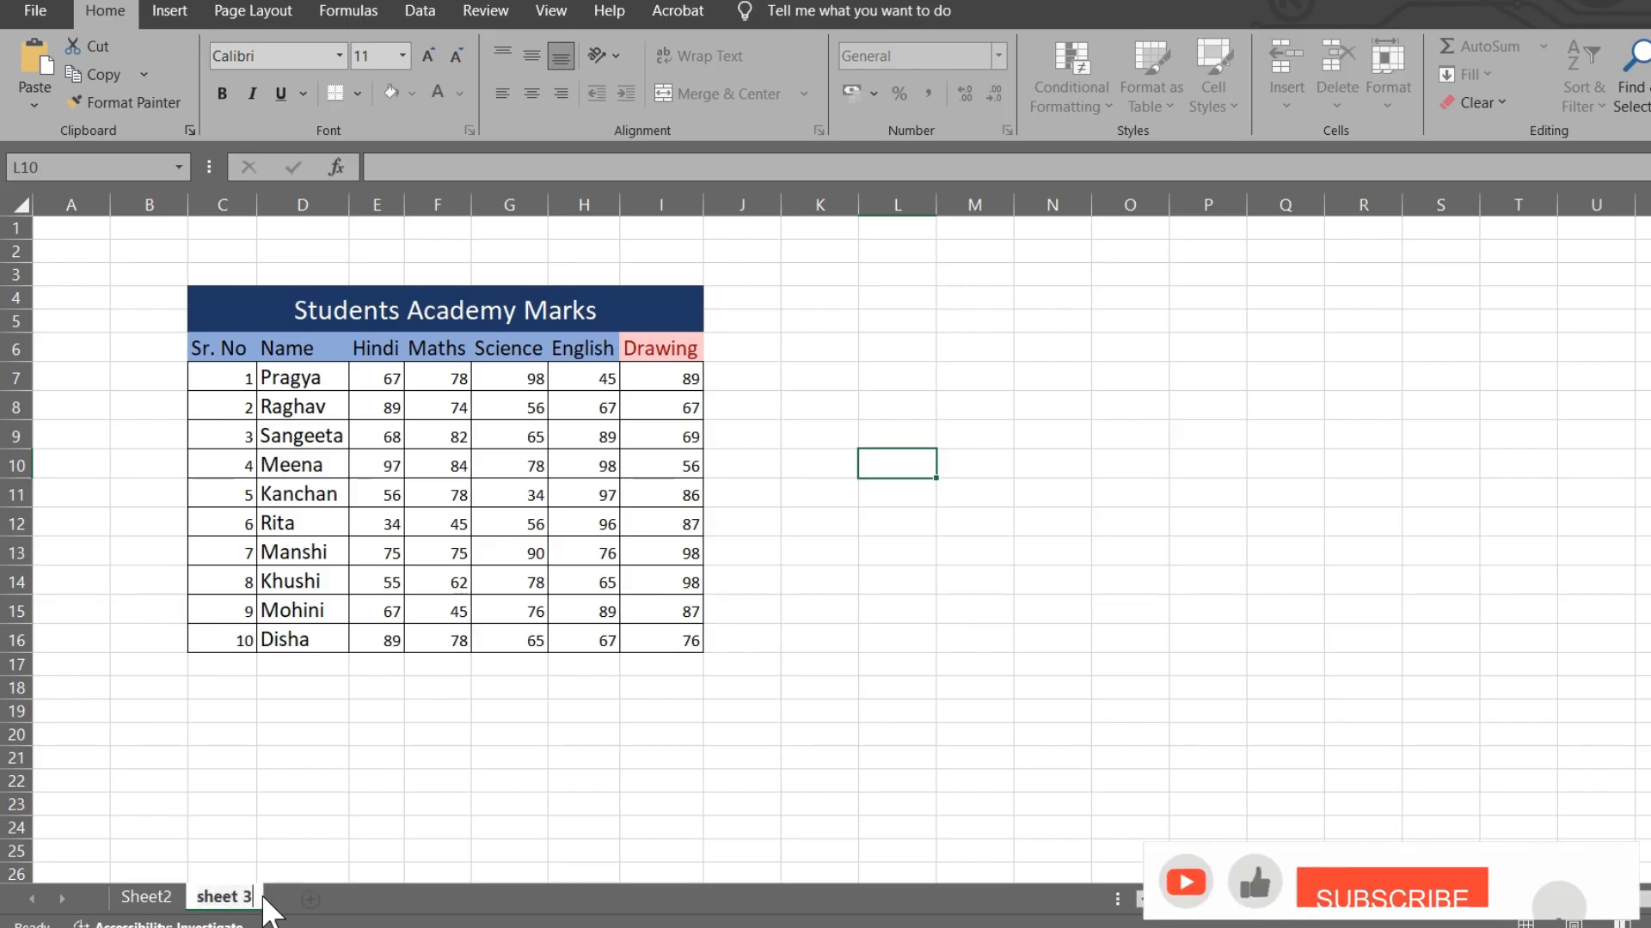
key("Return")
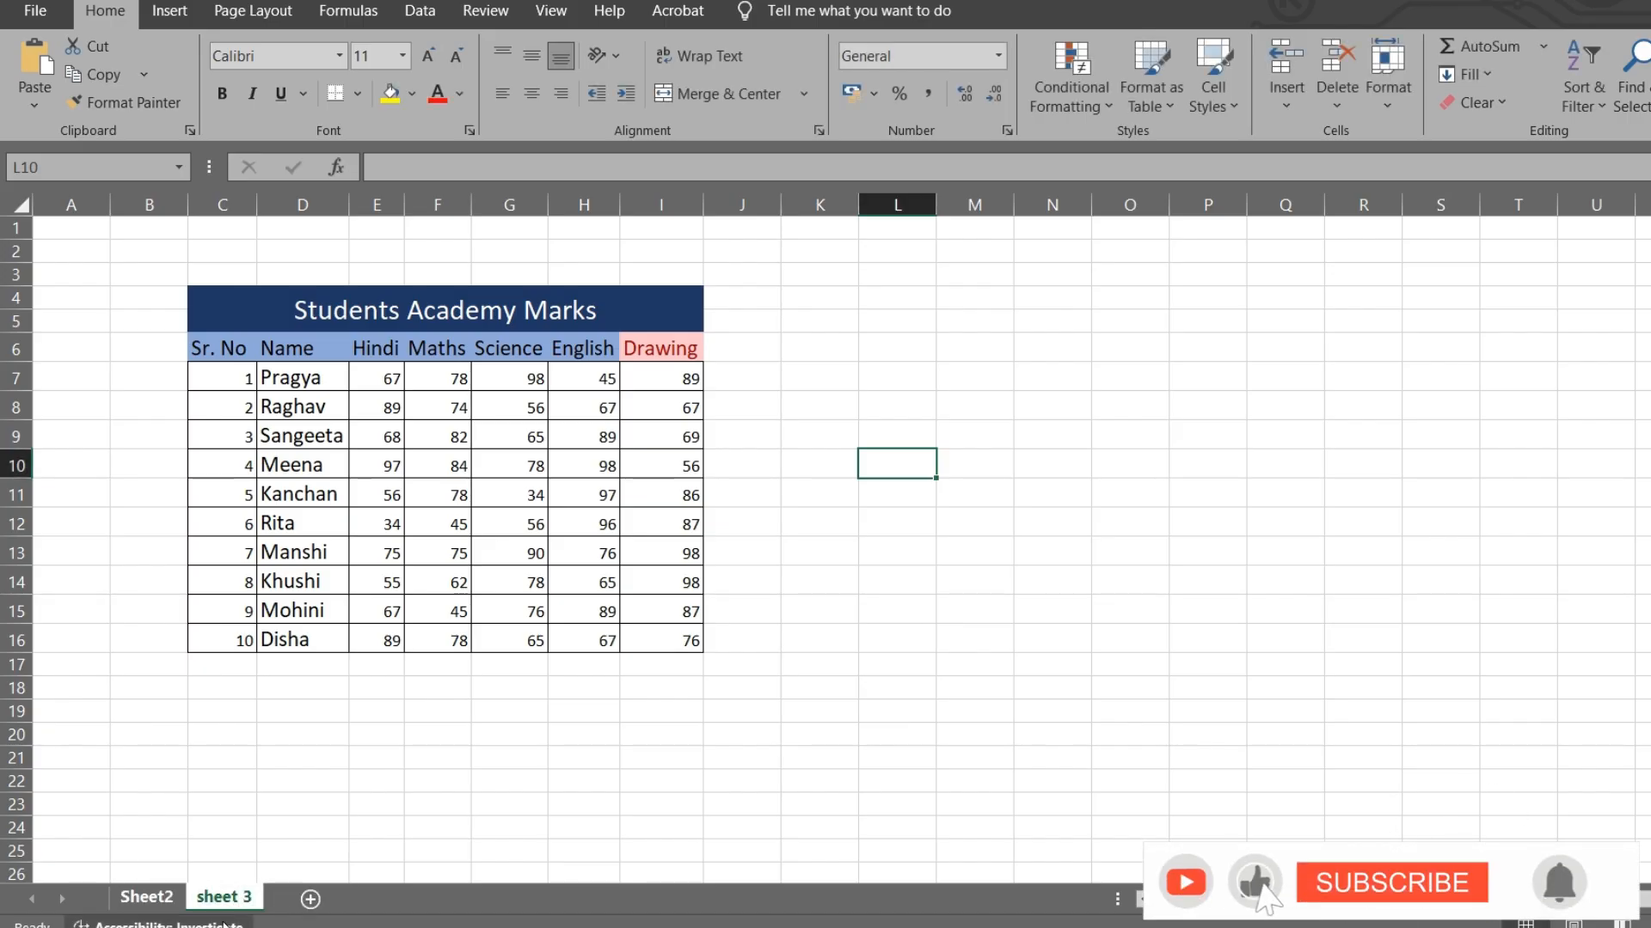
- Create a copy of the marks sheet, 'sheet 3 (2)', placed before sheet 3
left_click(1406, 99)
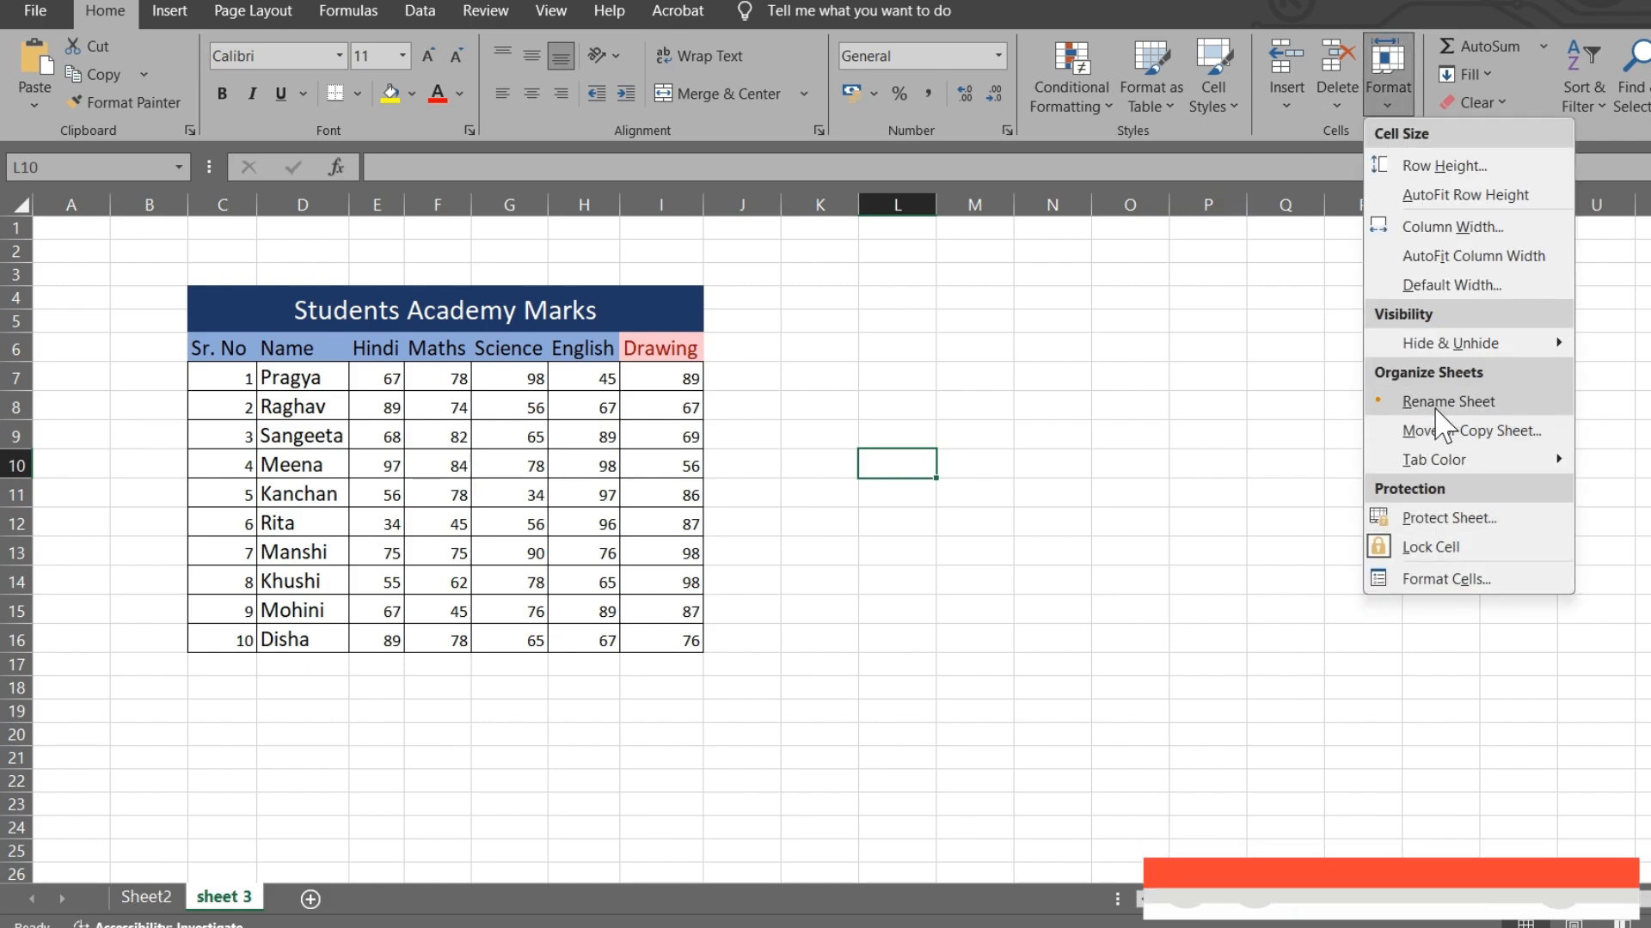
left_click(1471, 436)
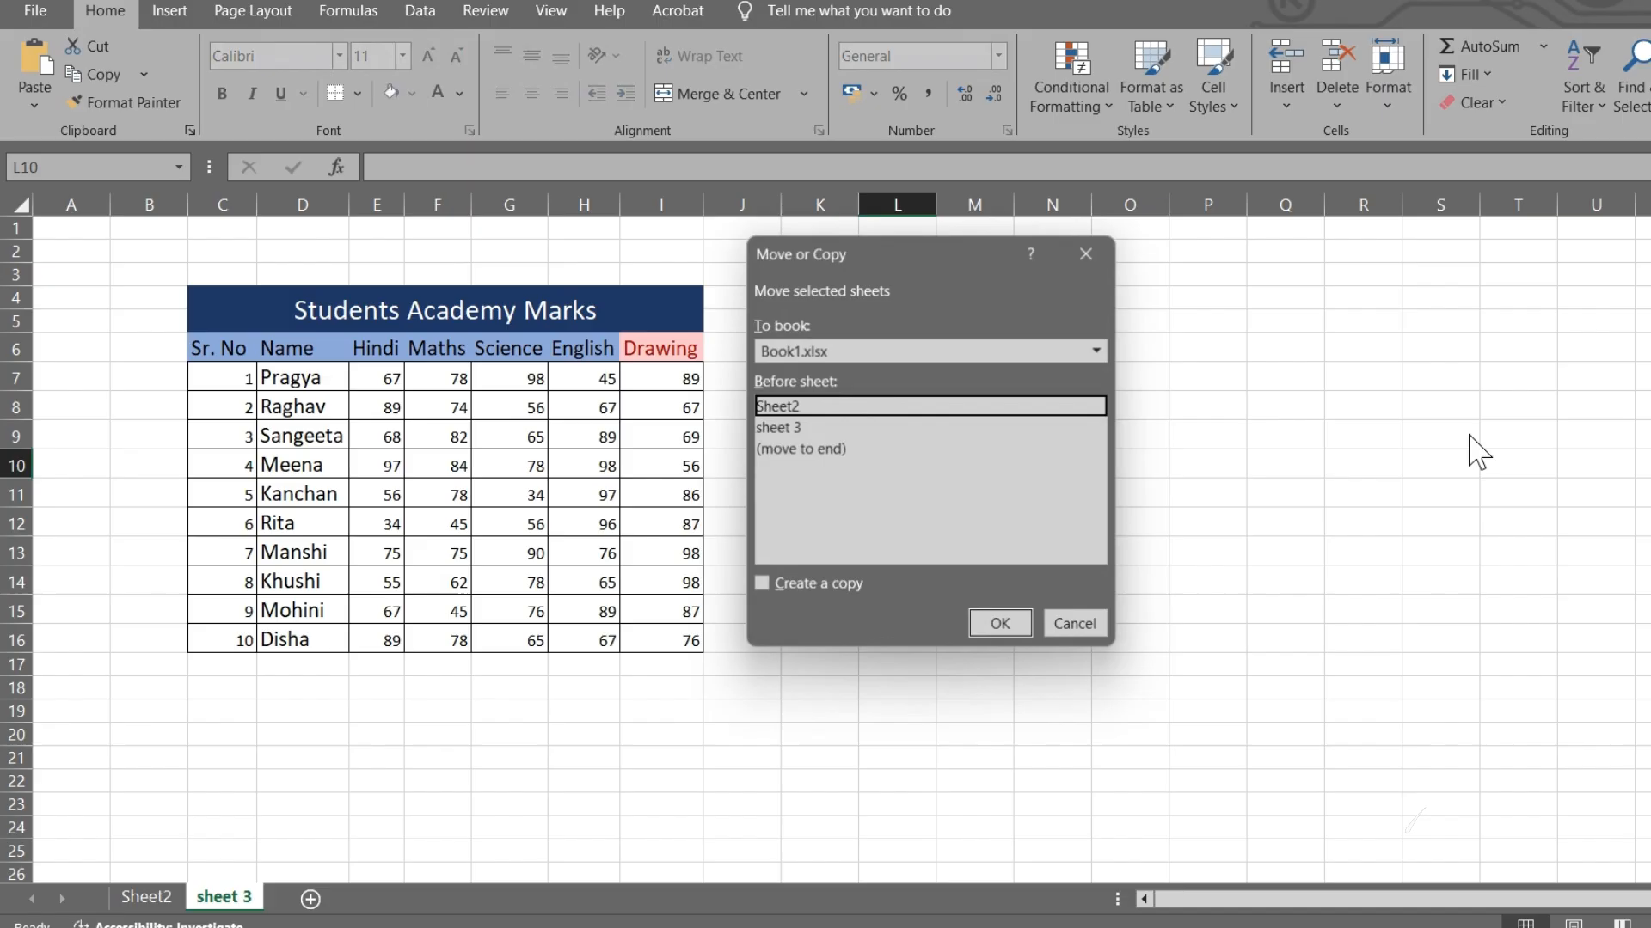
left_click(794, 428)
left_click(759, 584)
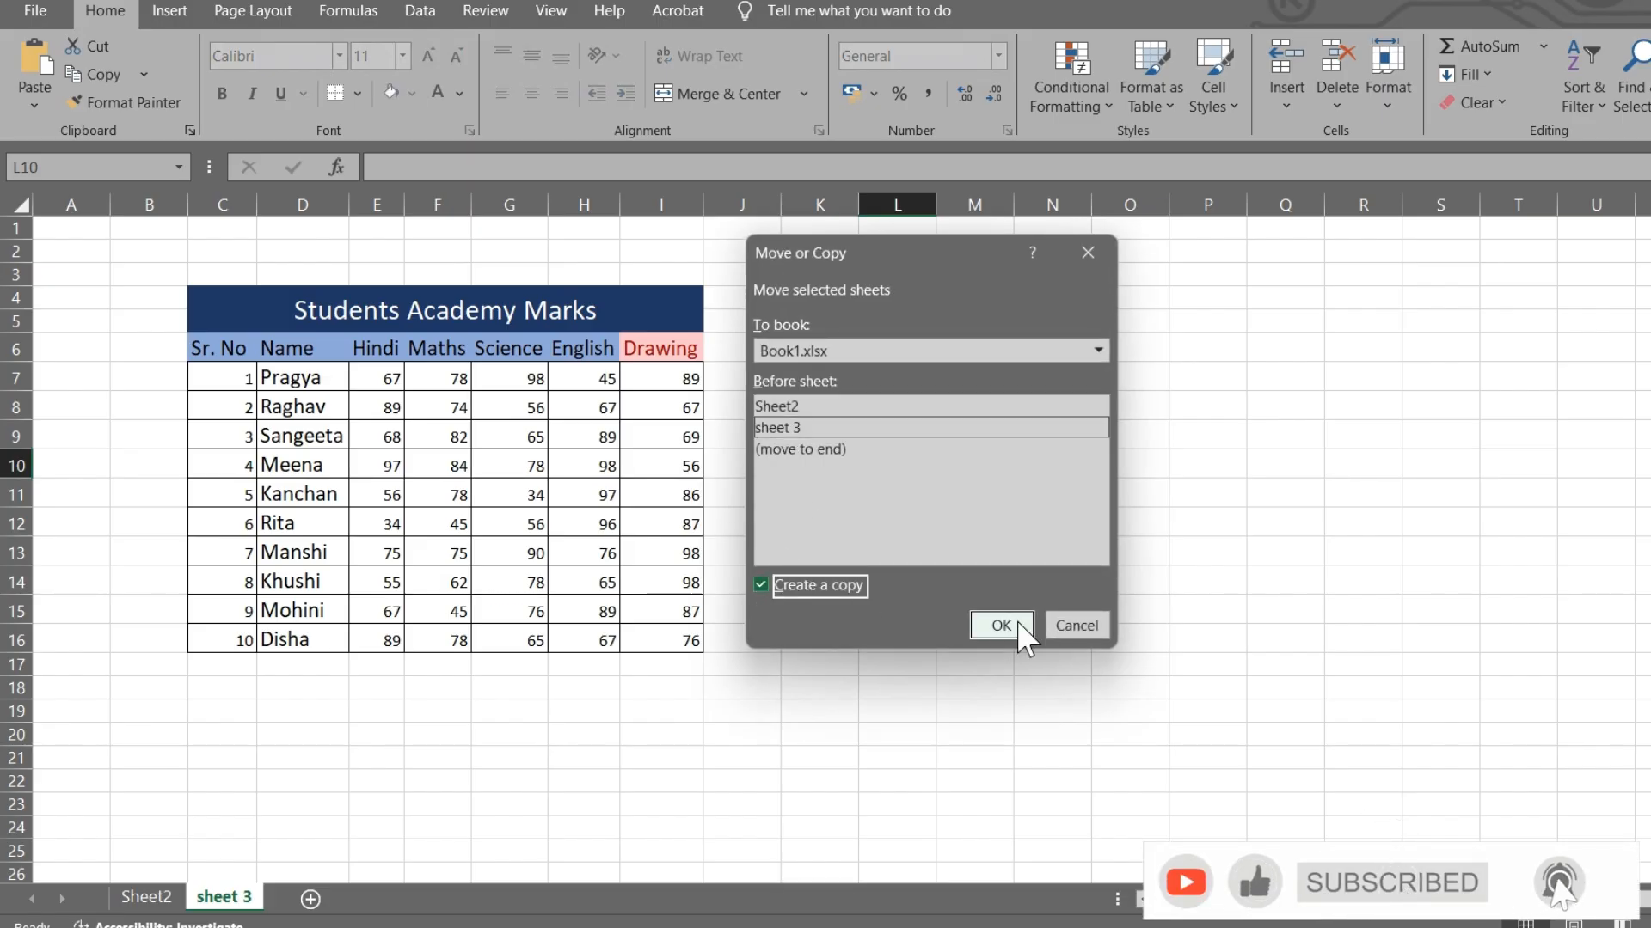
left_click(1027, 623)
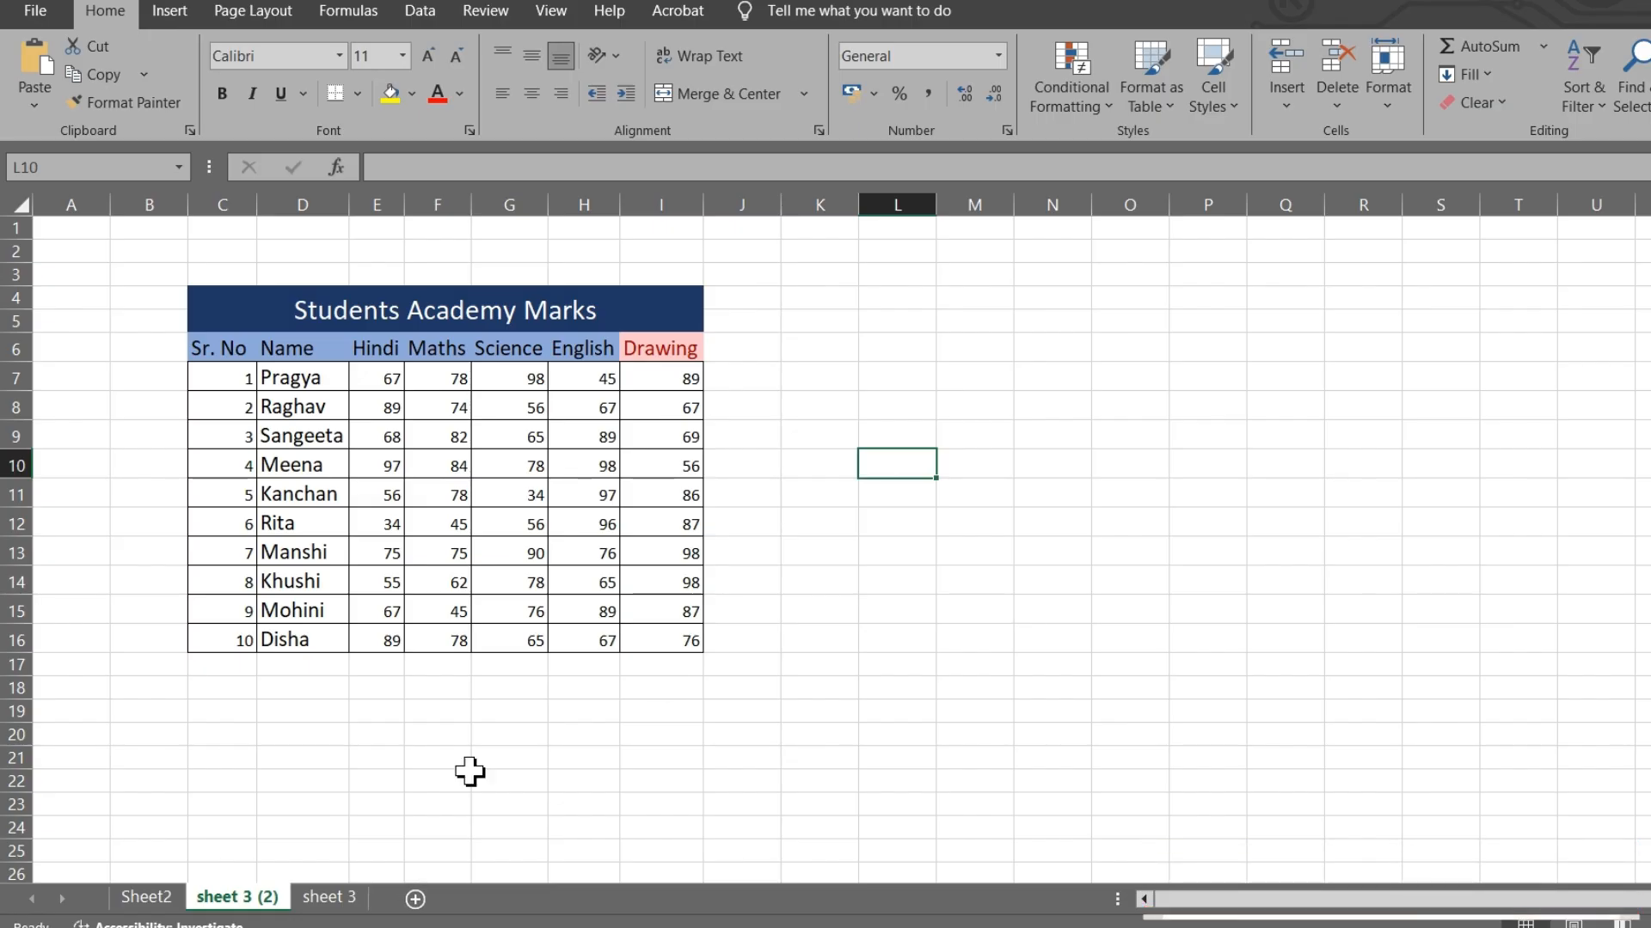
- Move the sheet so it sits before 'sheet 3' in the tab order
left_click(1398, 80)
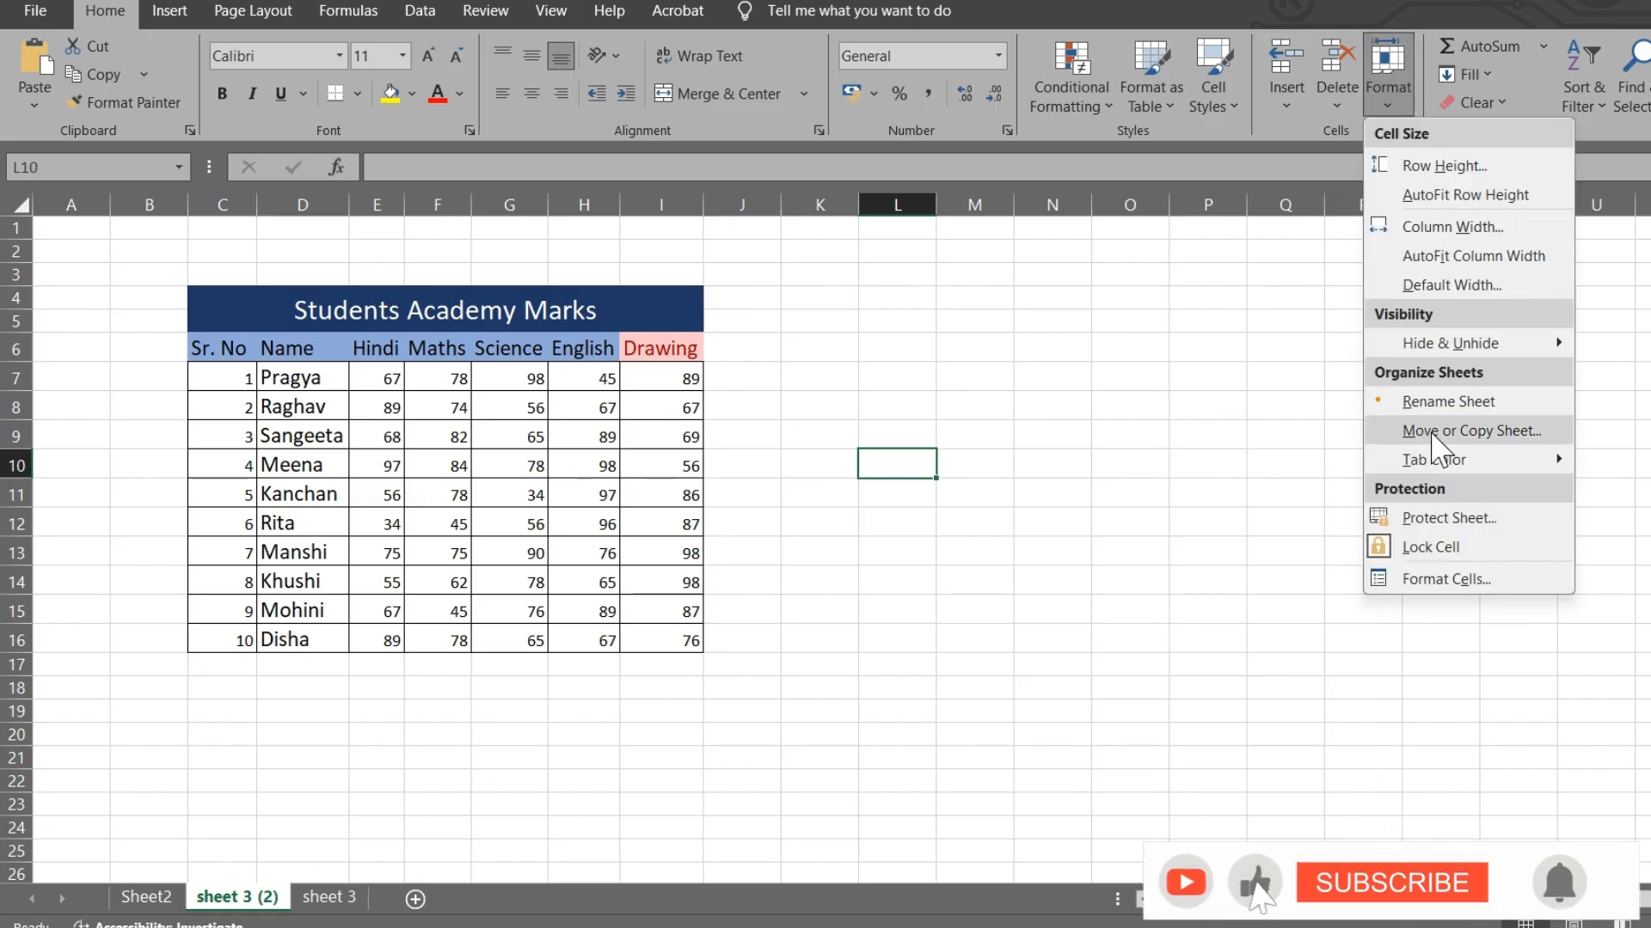
left_click(1456, 432)
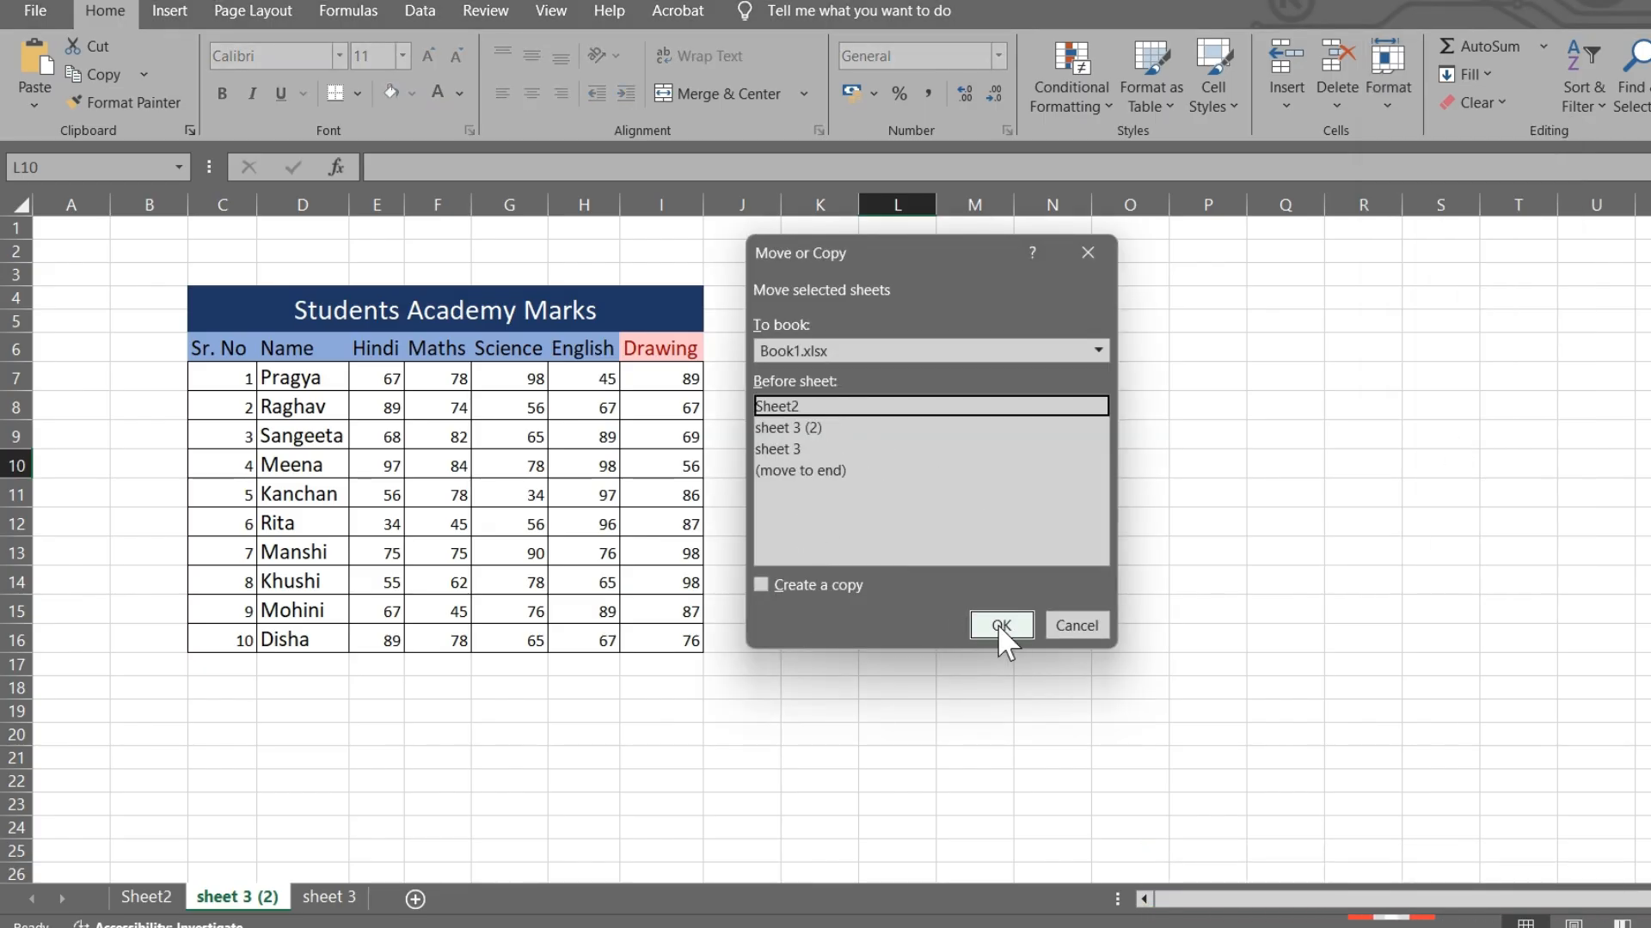
left_click(788, 447)
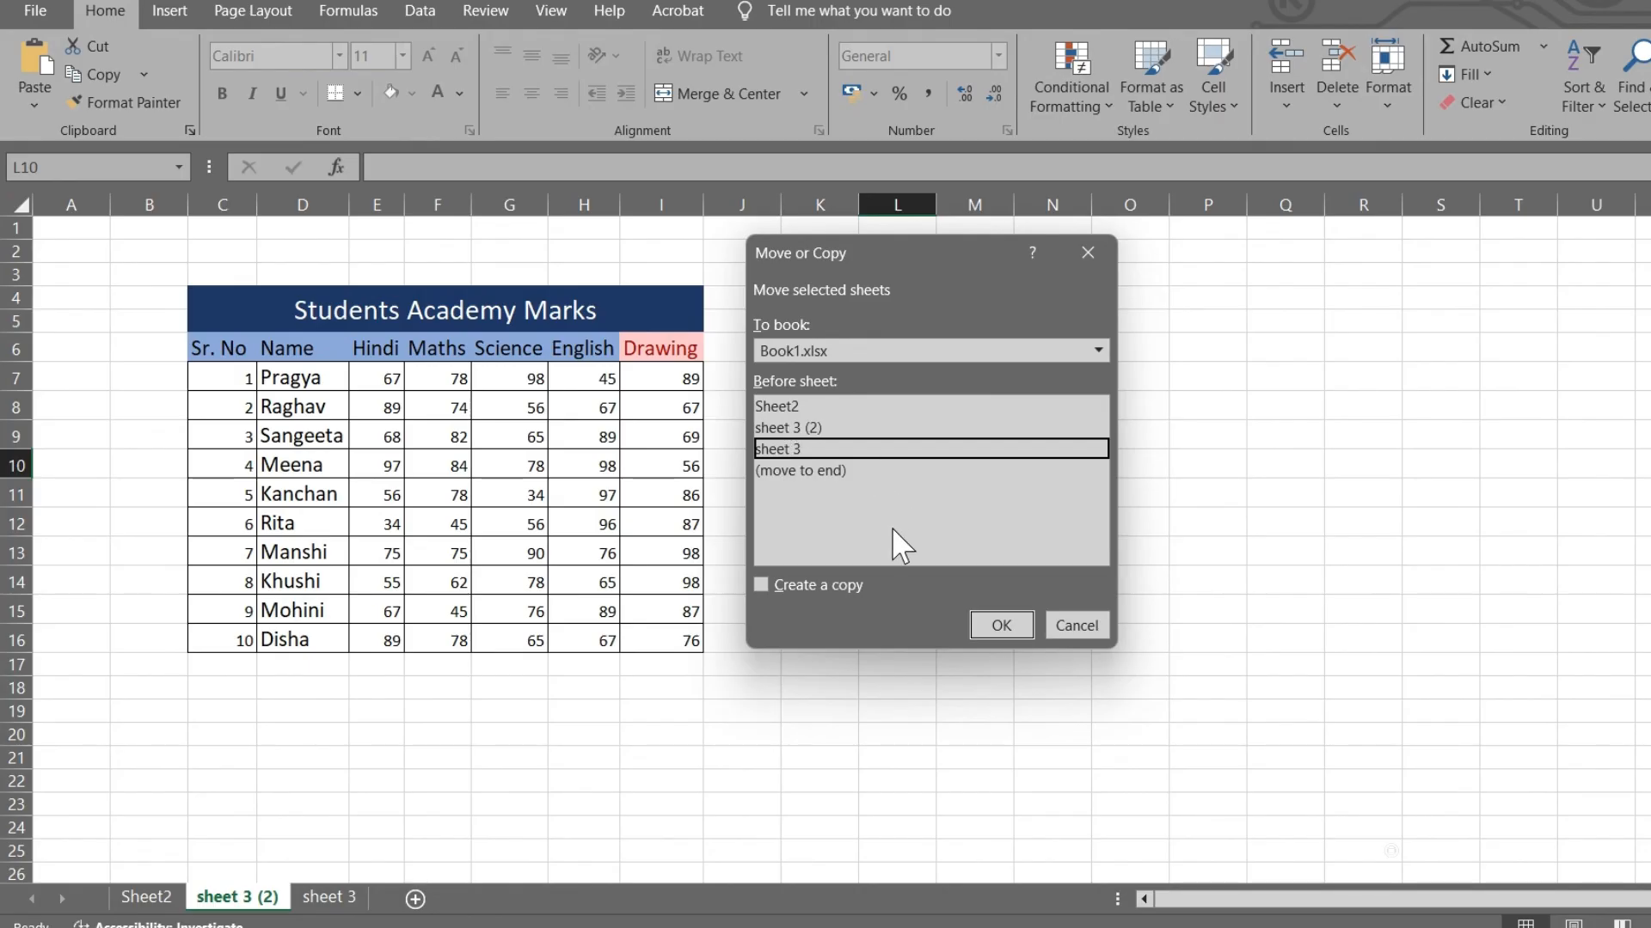
left_click(1010, 630)
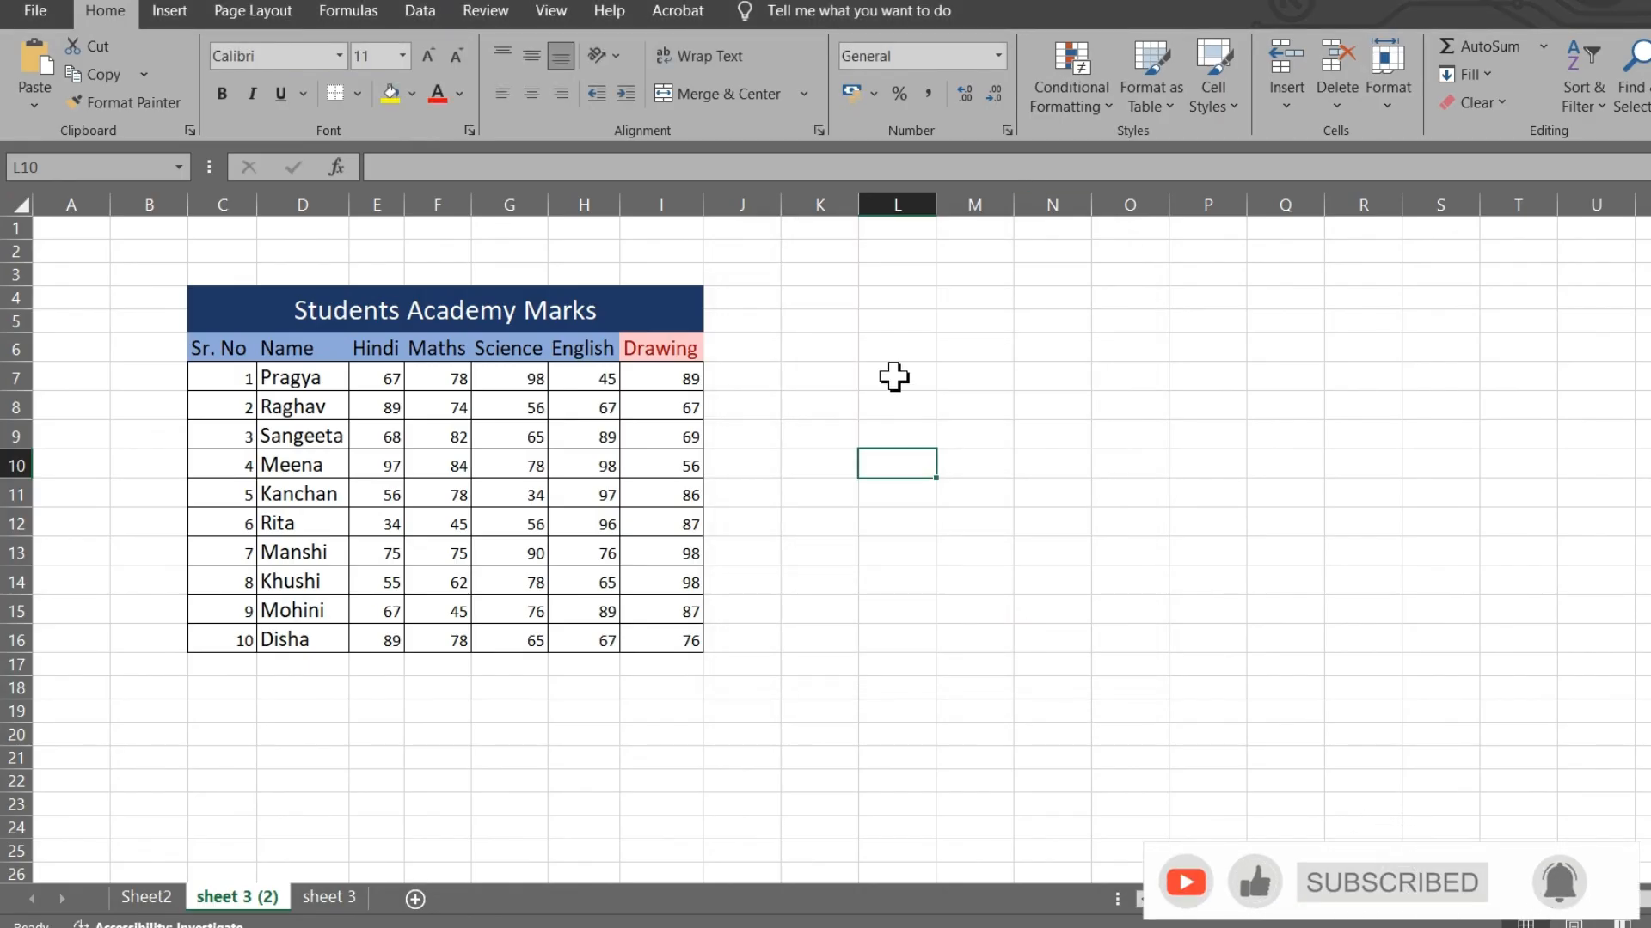
left_click(1383, 85)
- Colour the 'sheet 3 (2)' tab Light Blue
mouse_move(1466, 472)
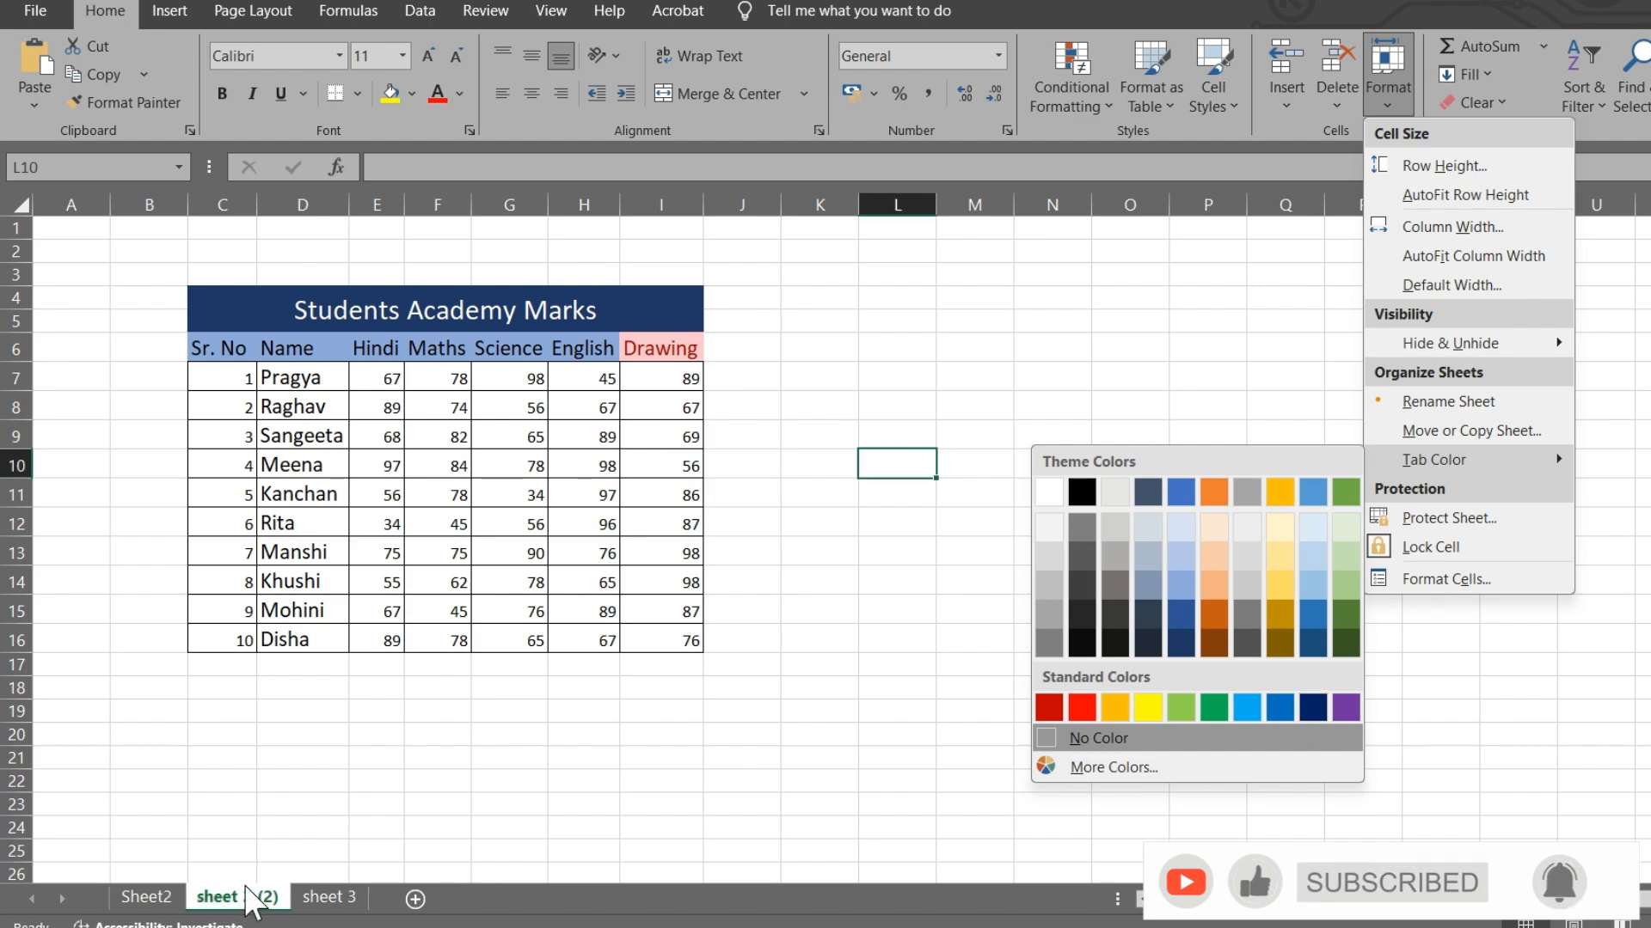
left_click(1245, 707)
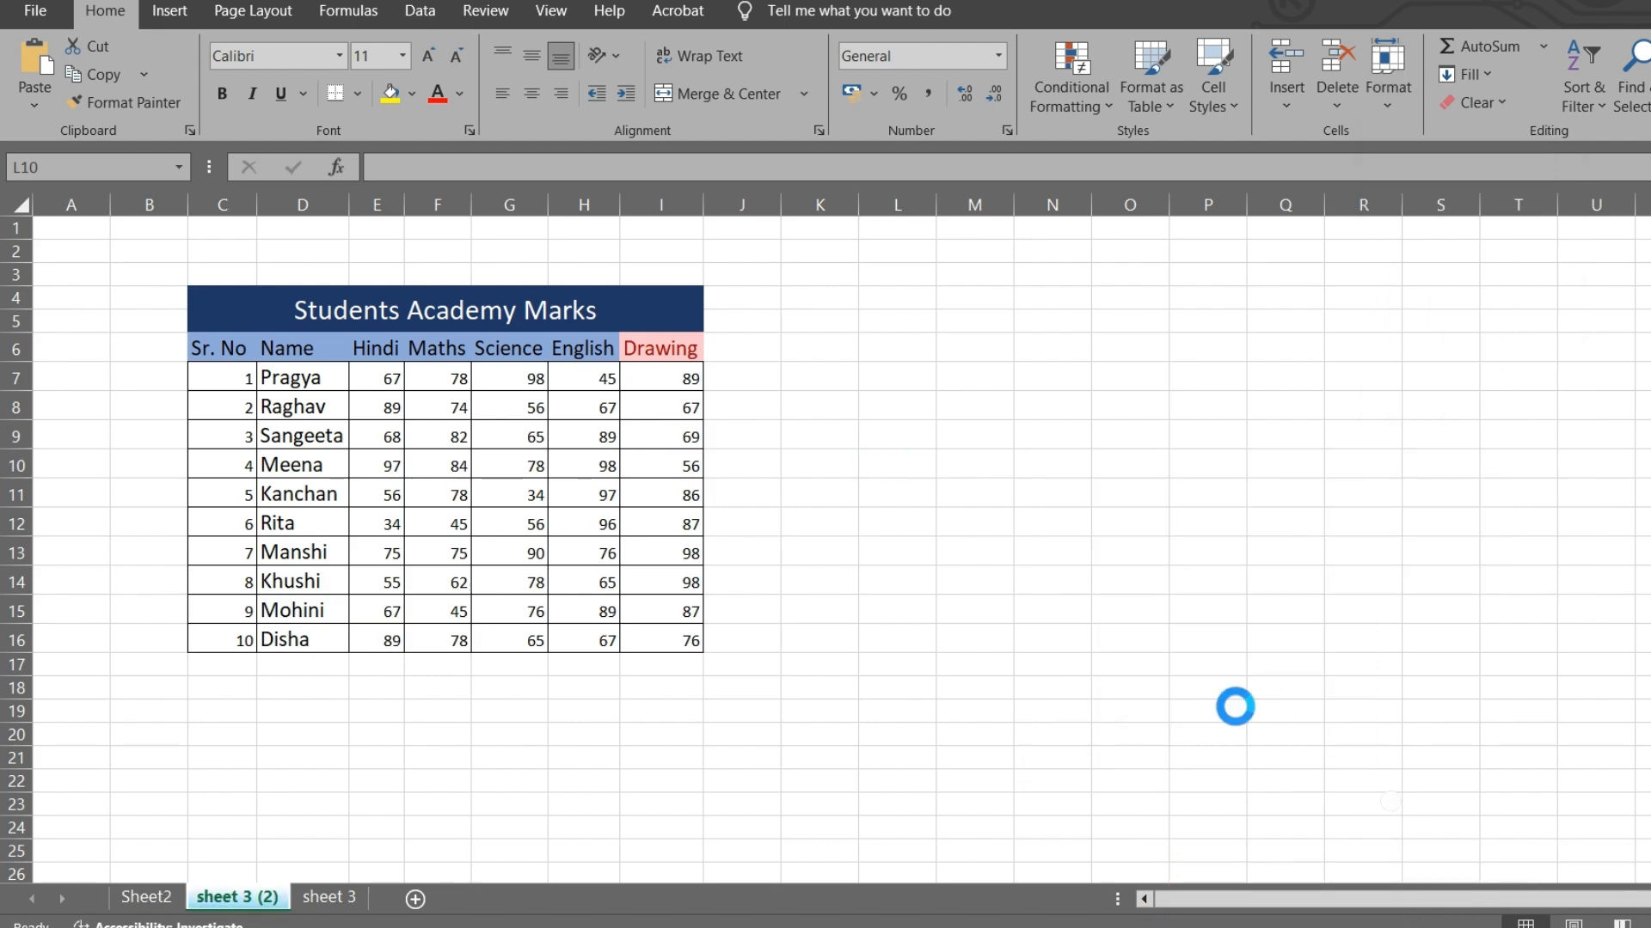
left_click(1374, 85)
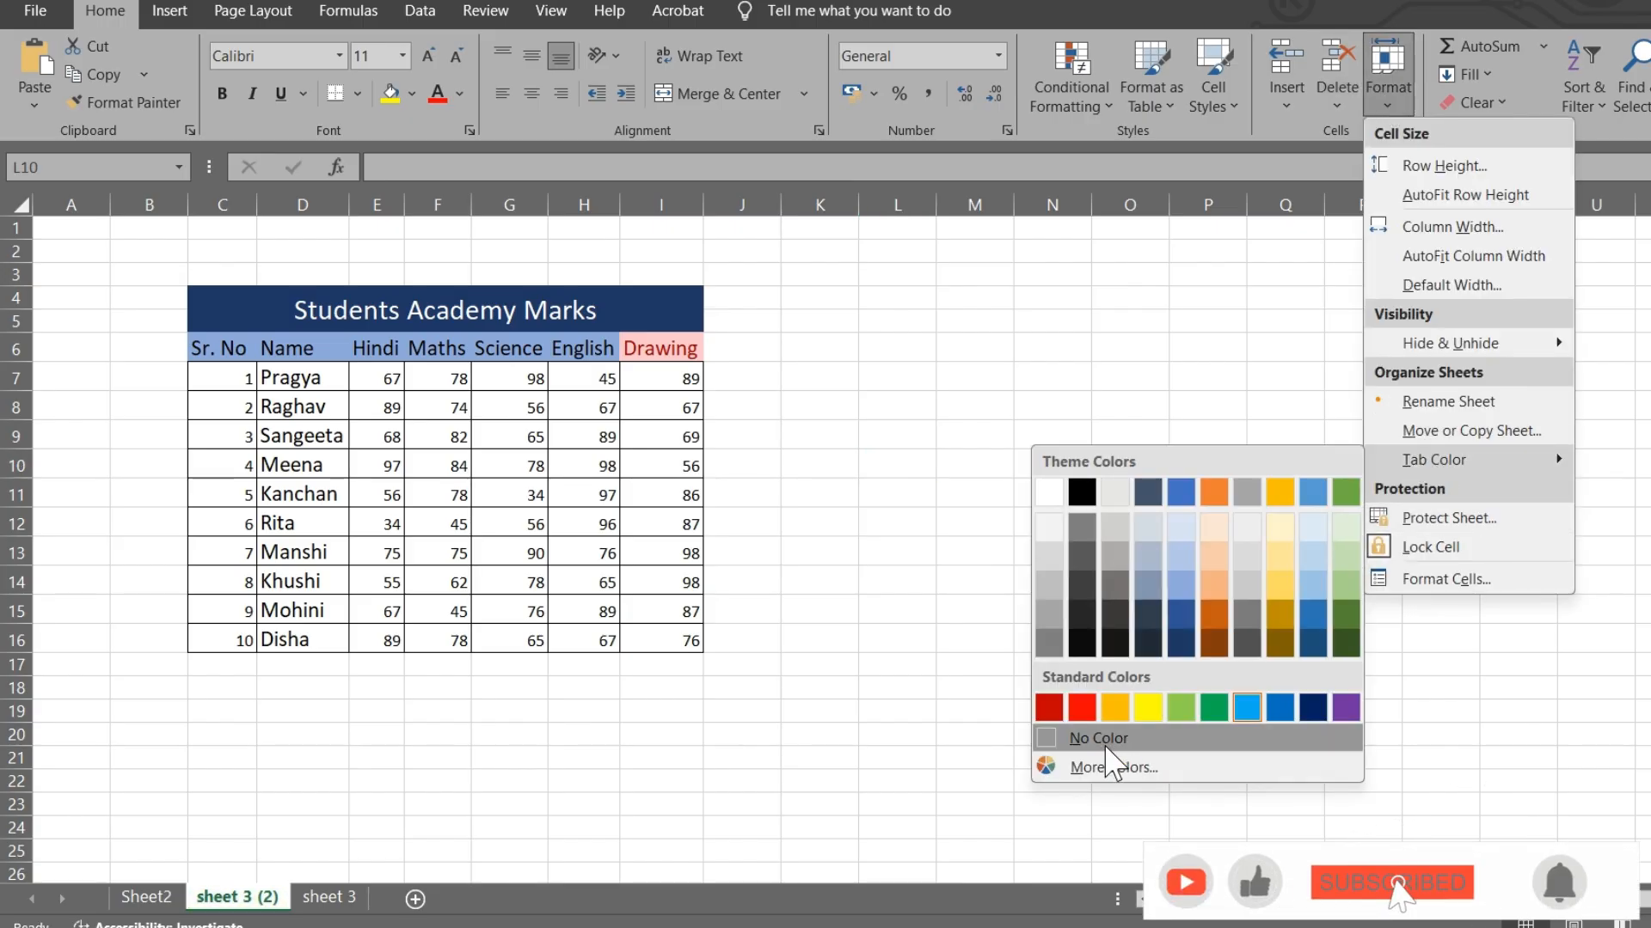
left_click(1229, 412)
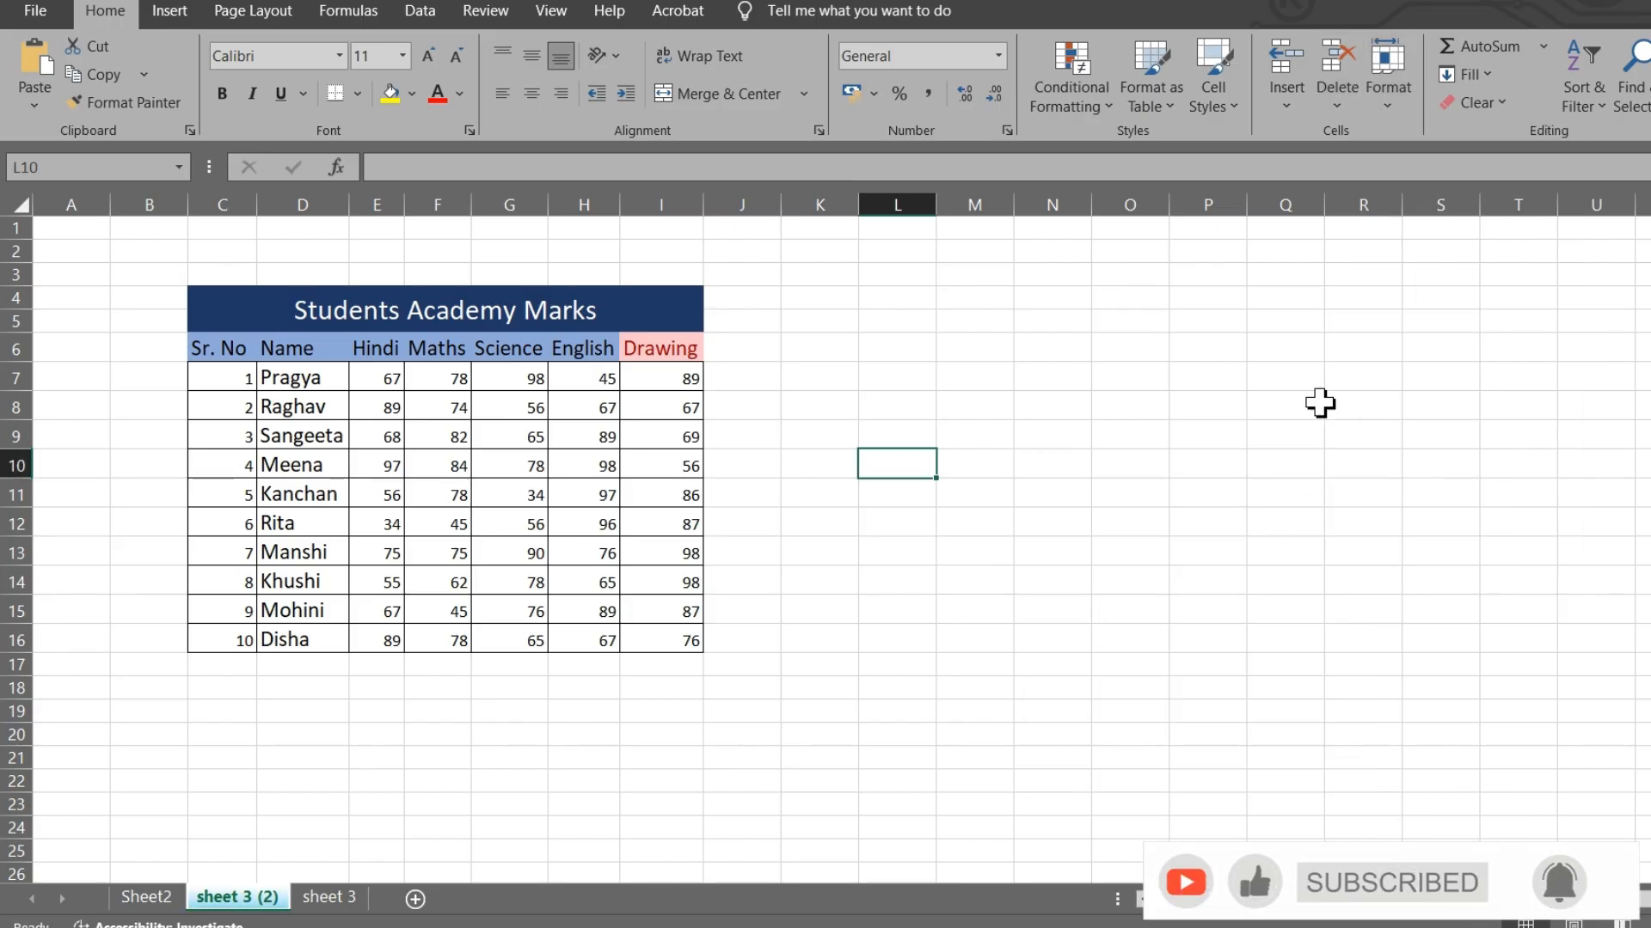
left_click(1387, 62)
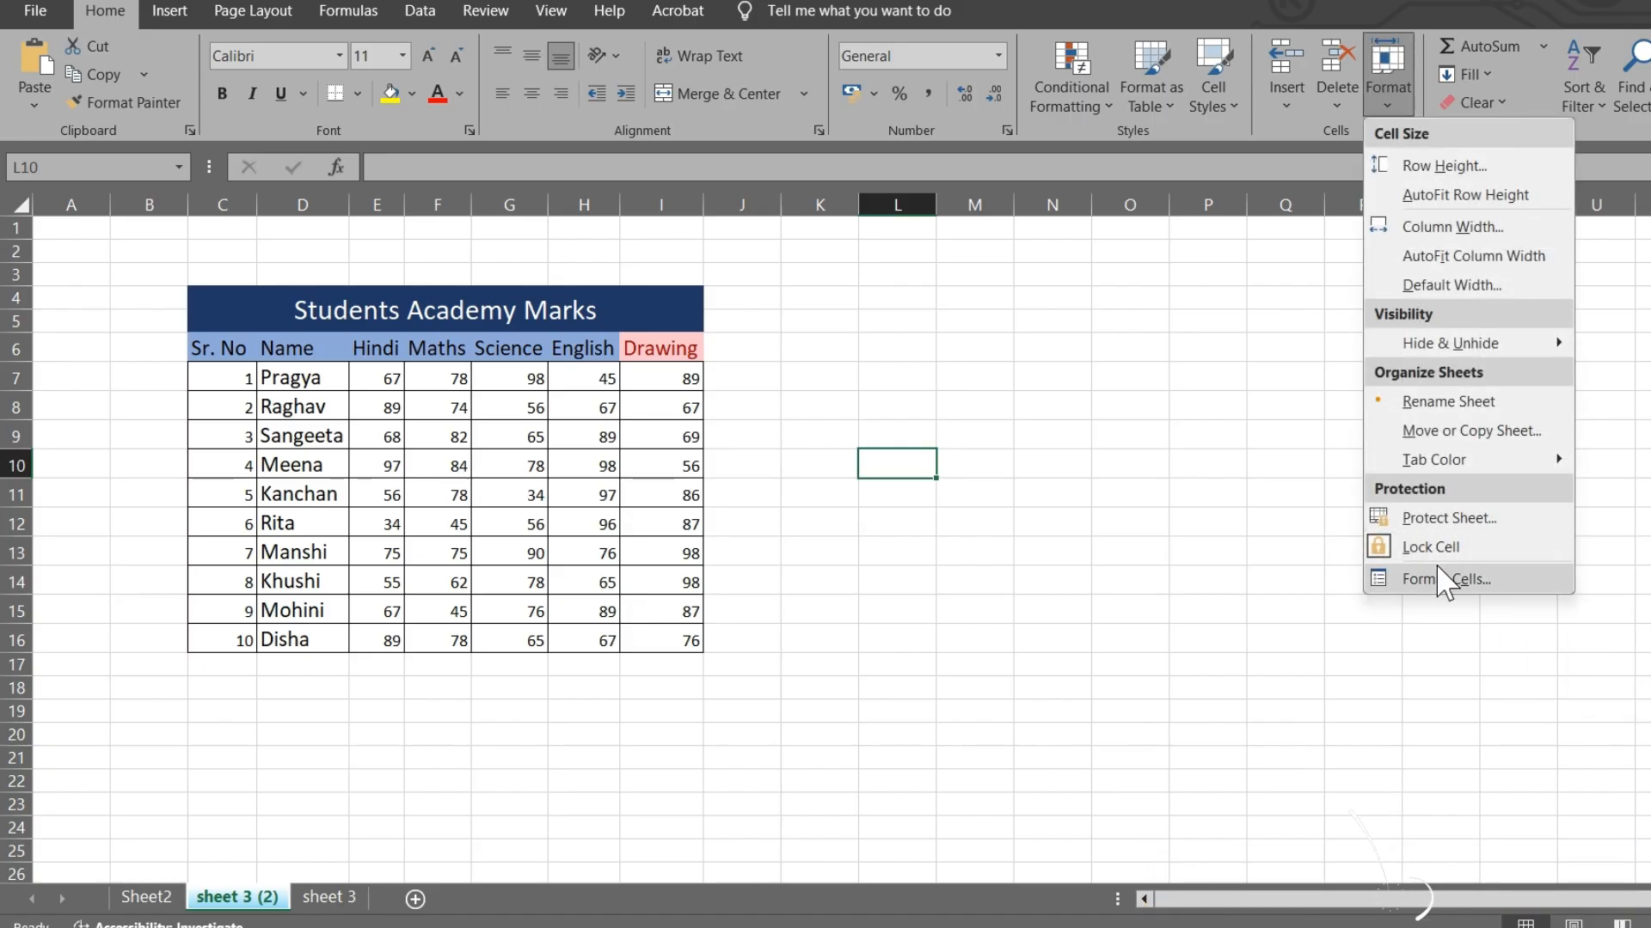
- Protect 'sheet 3 (2)' with a confirmed password and verify that editing G7 is refused
left_click(1449, 519)
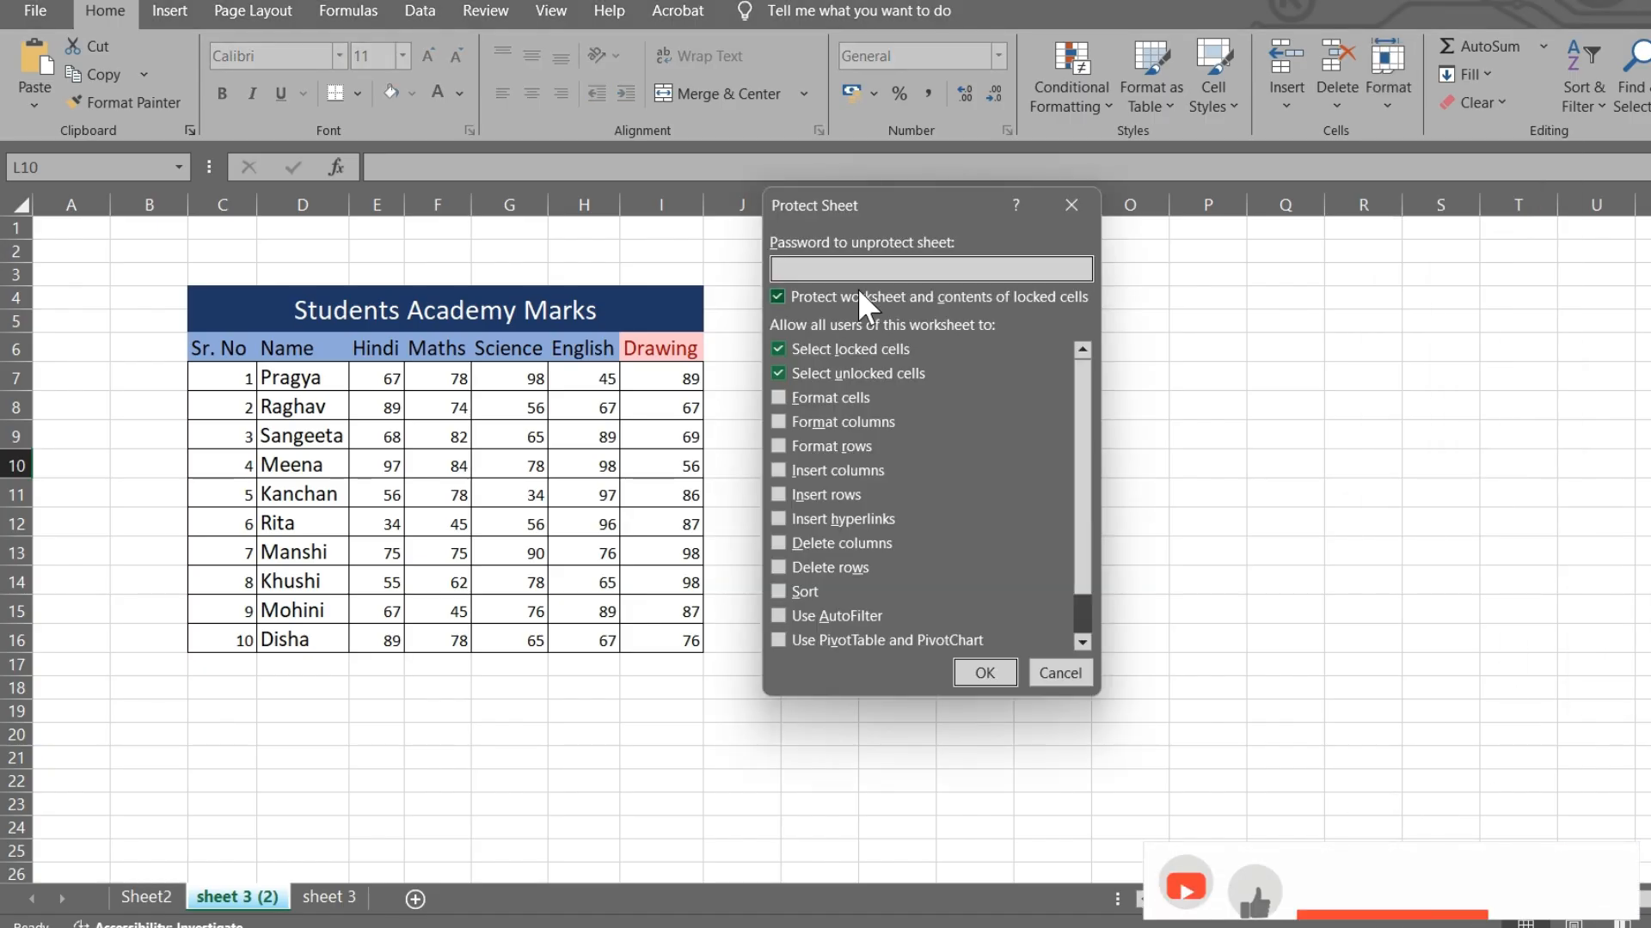
type("123")
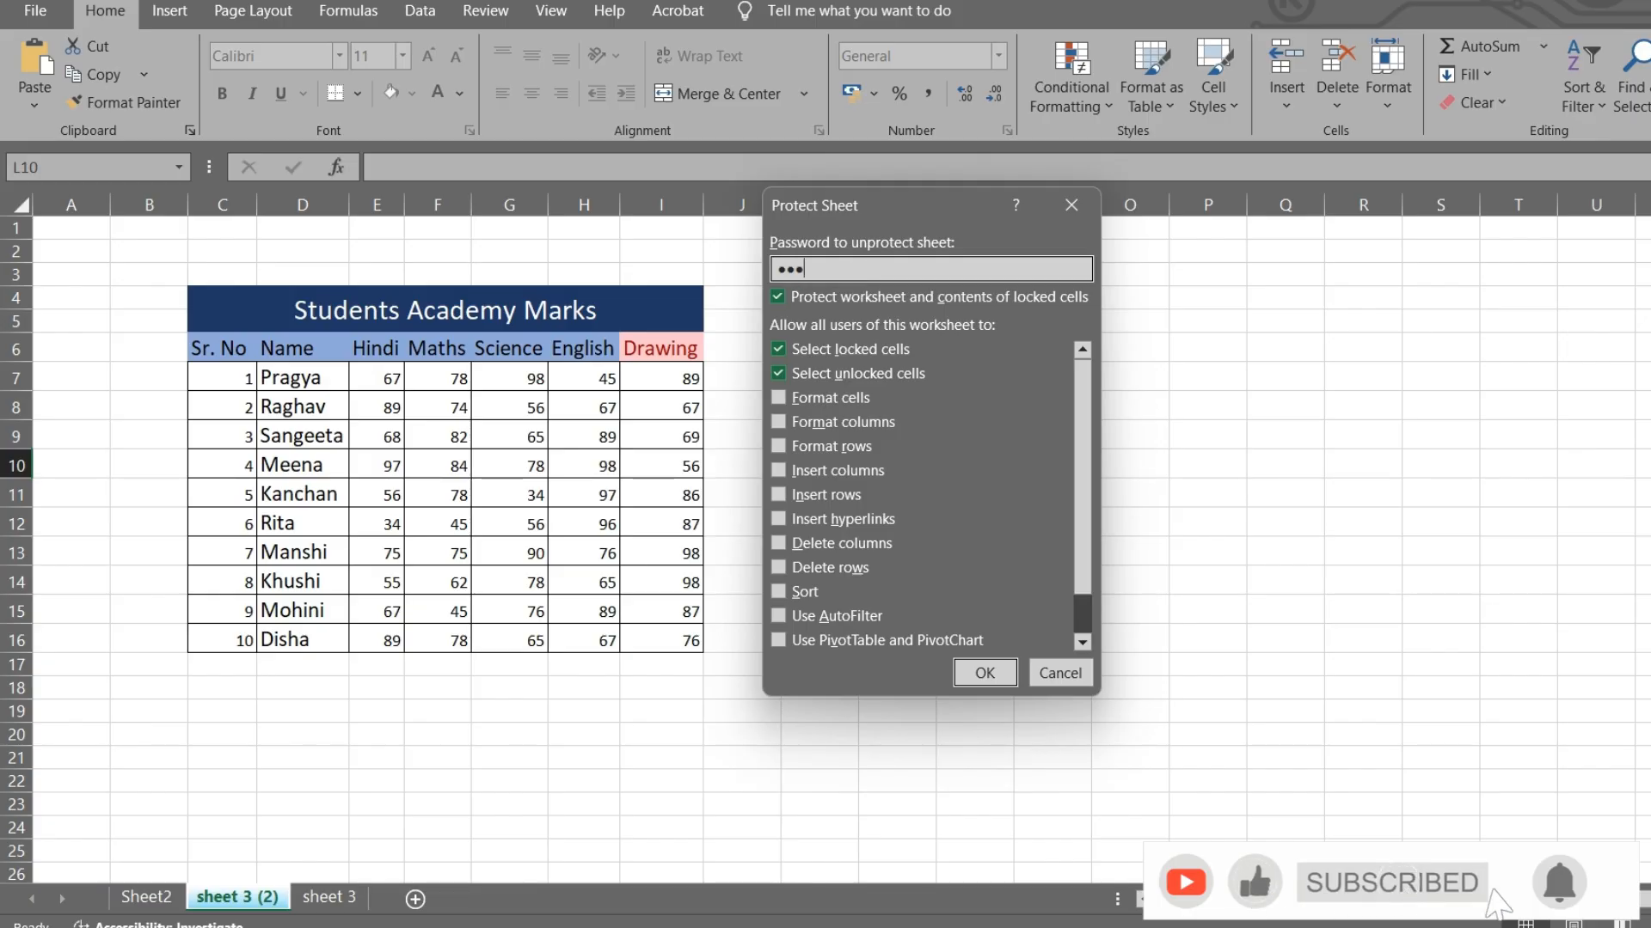
left_click(986, 673)
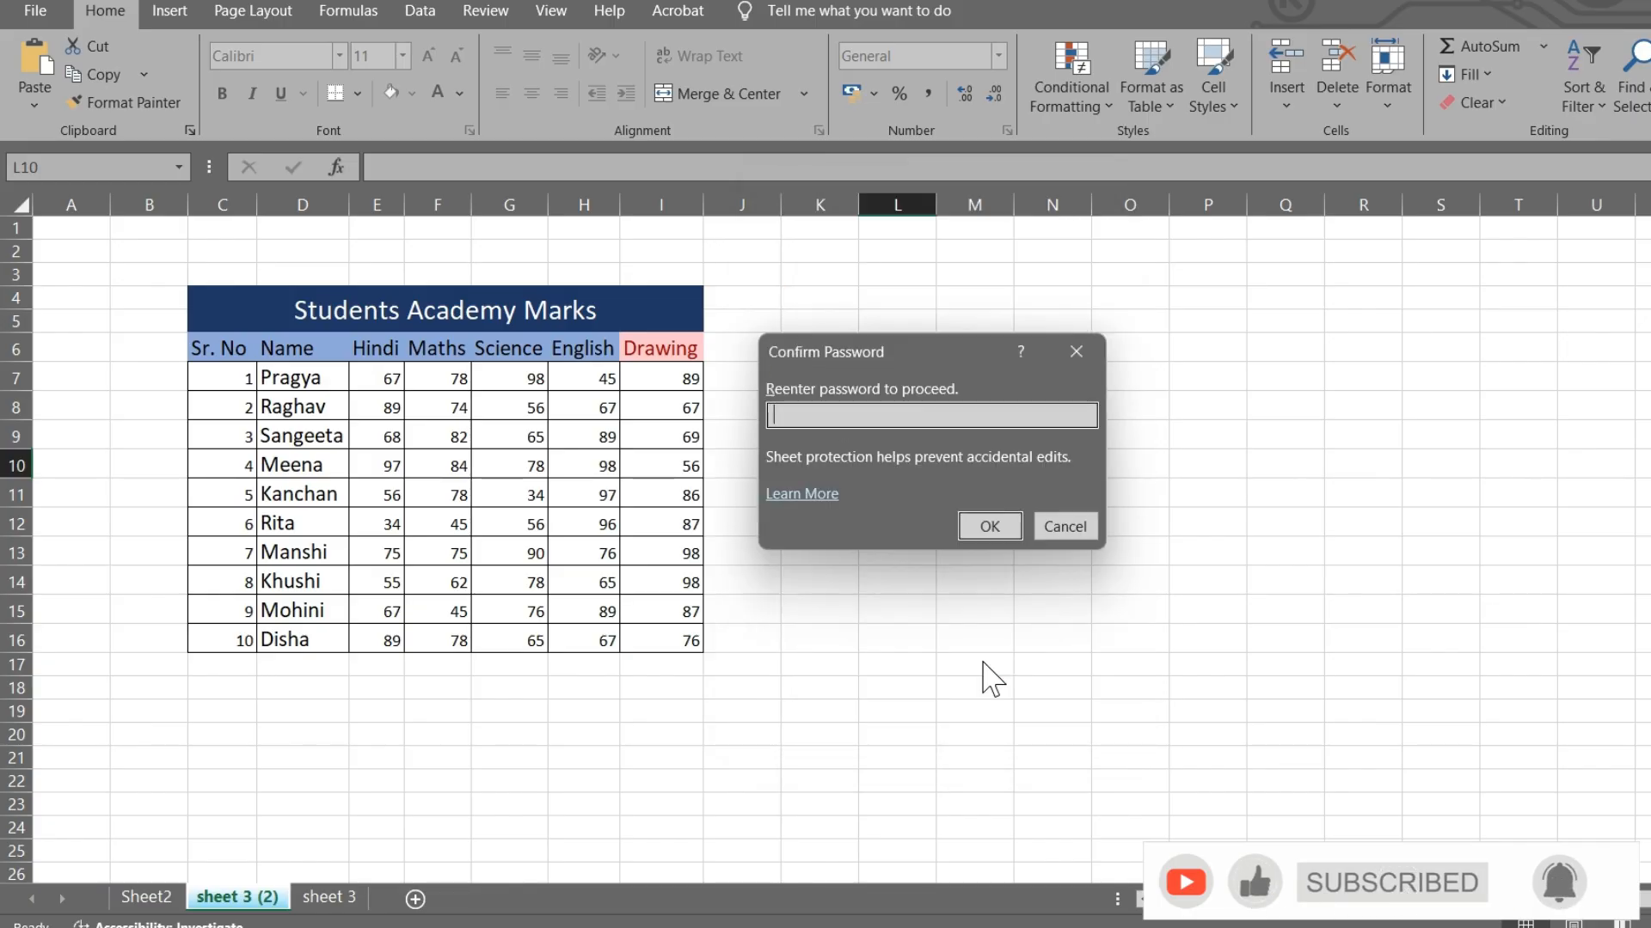
type("123")
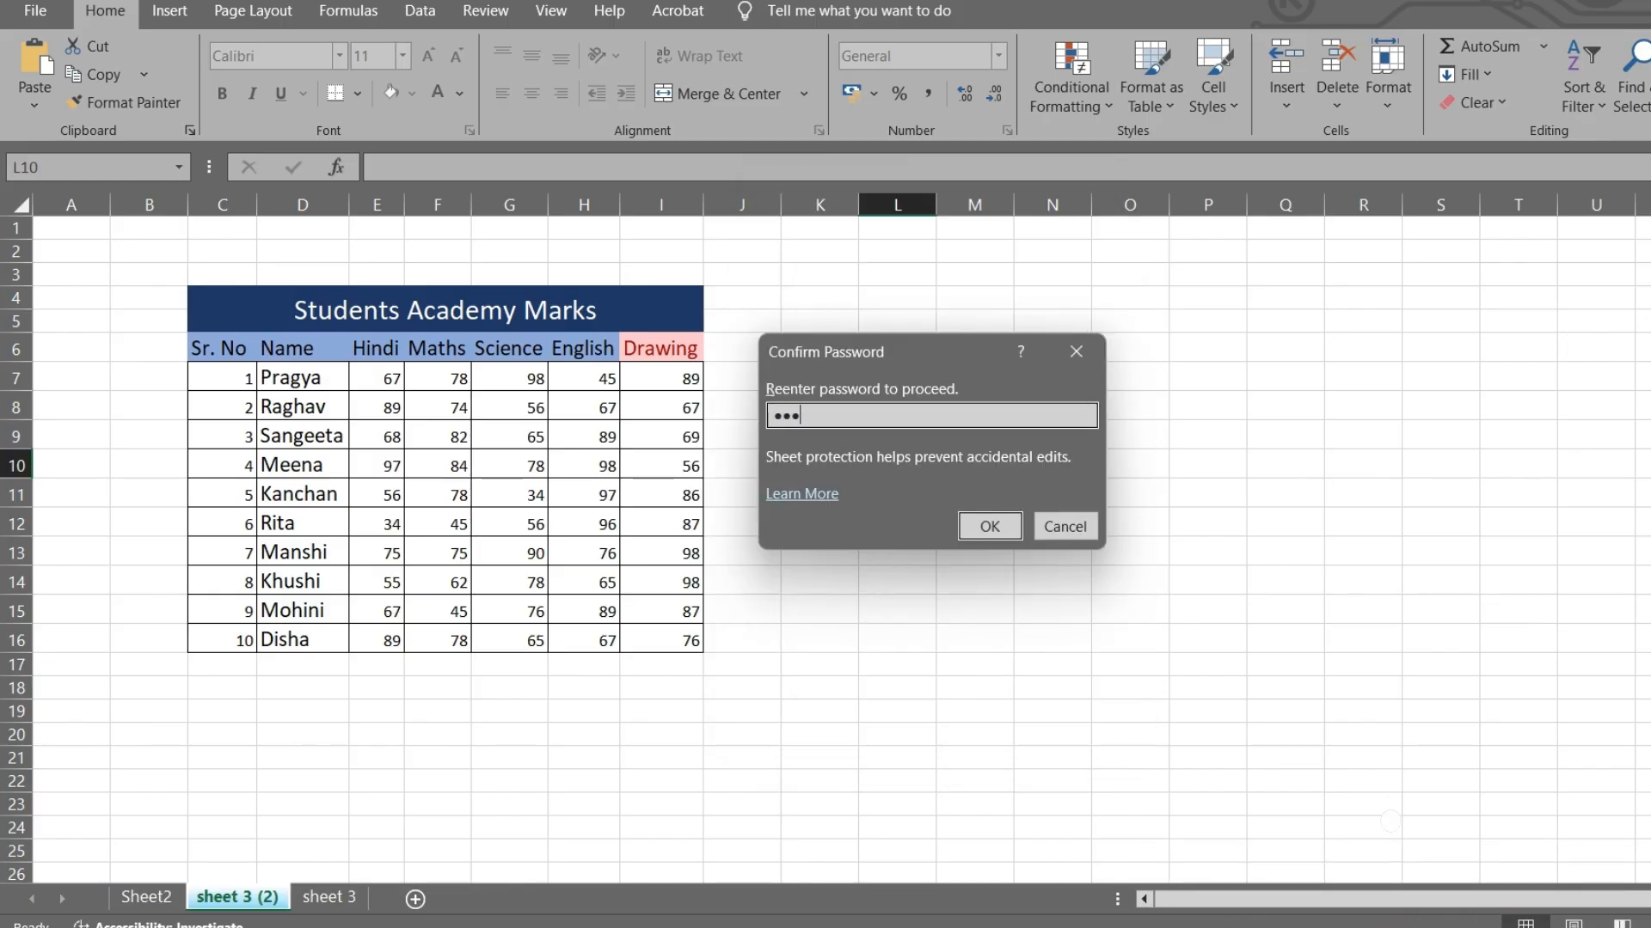
left_click(988, 526)
double_click(541, 371)
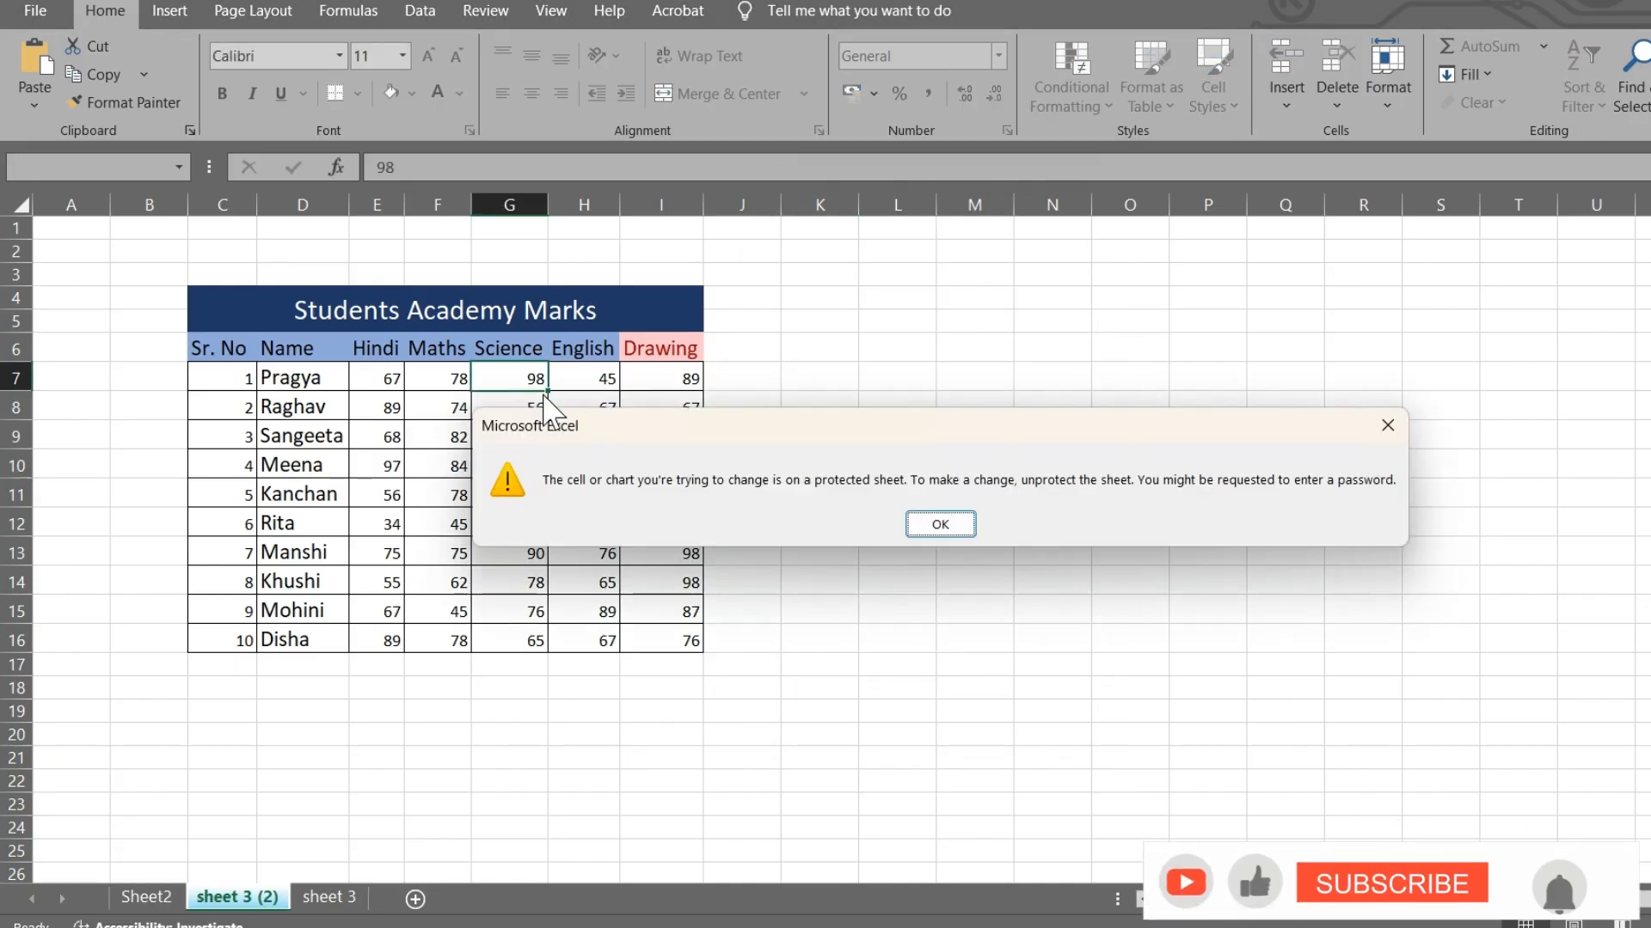
left_click(946, 526)
- Unprotect the sheet by entering the same password
left_click(1392, 86)
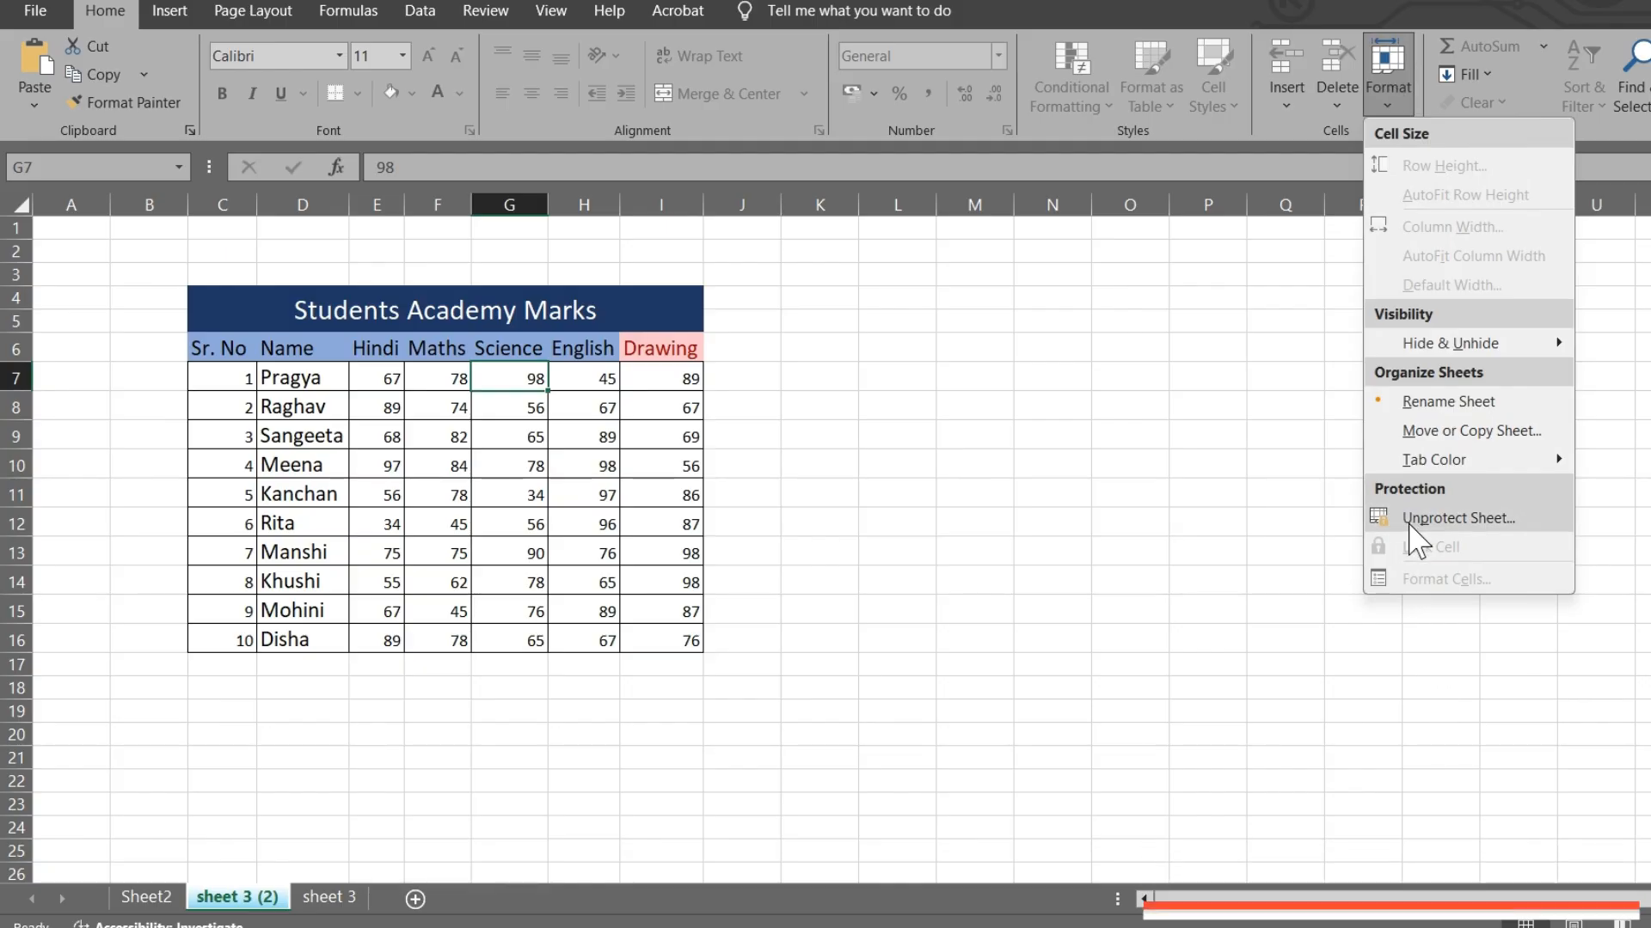
left_click(1447, 520)
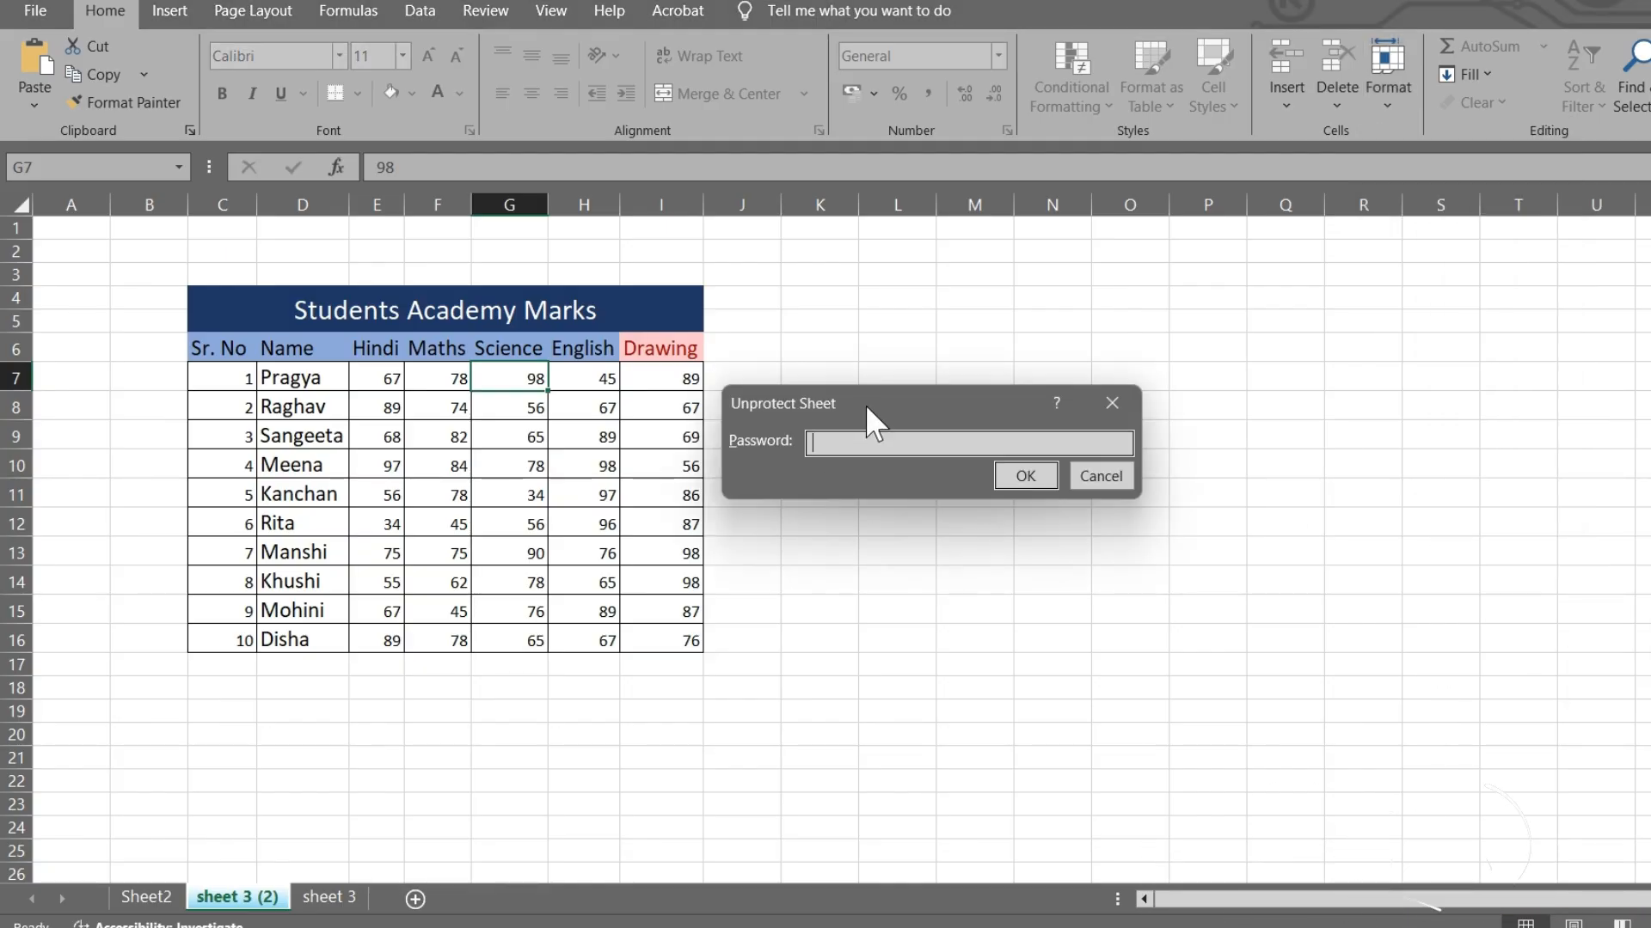
type("123")
left_click(1024, 475)
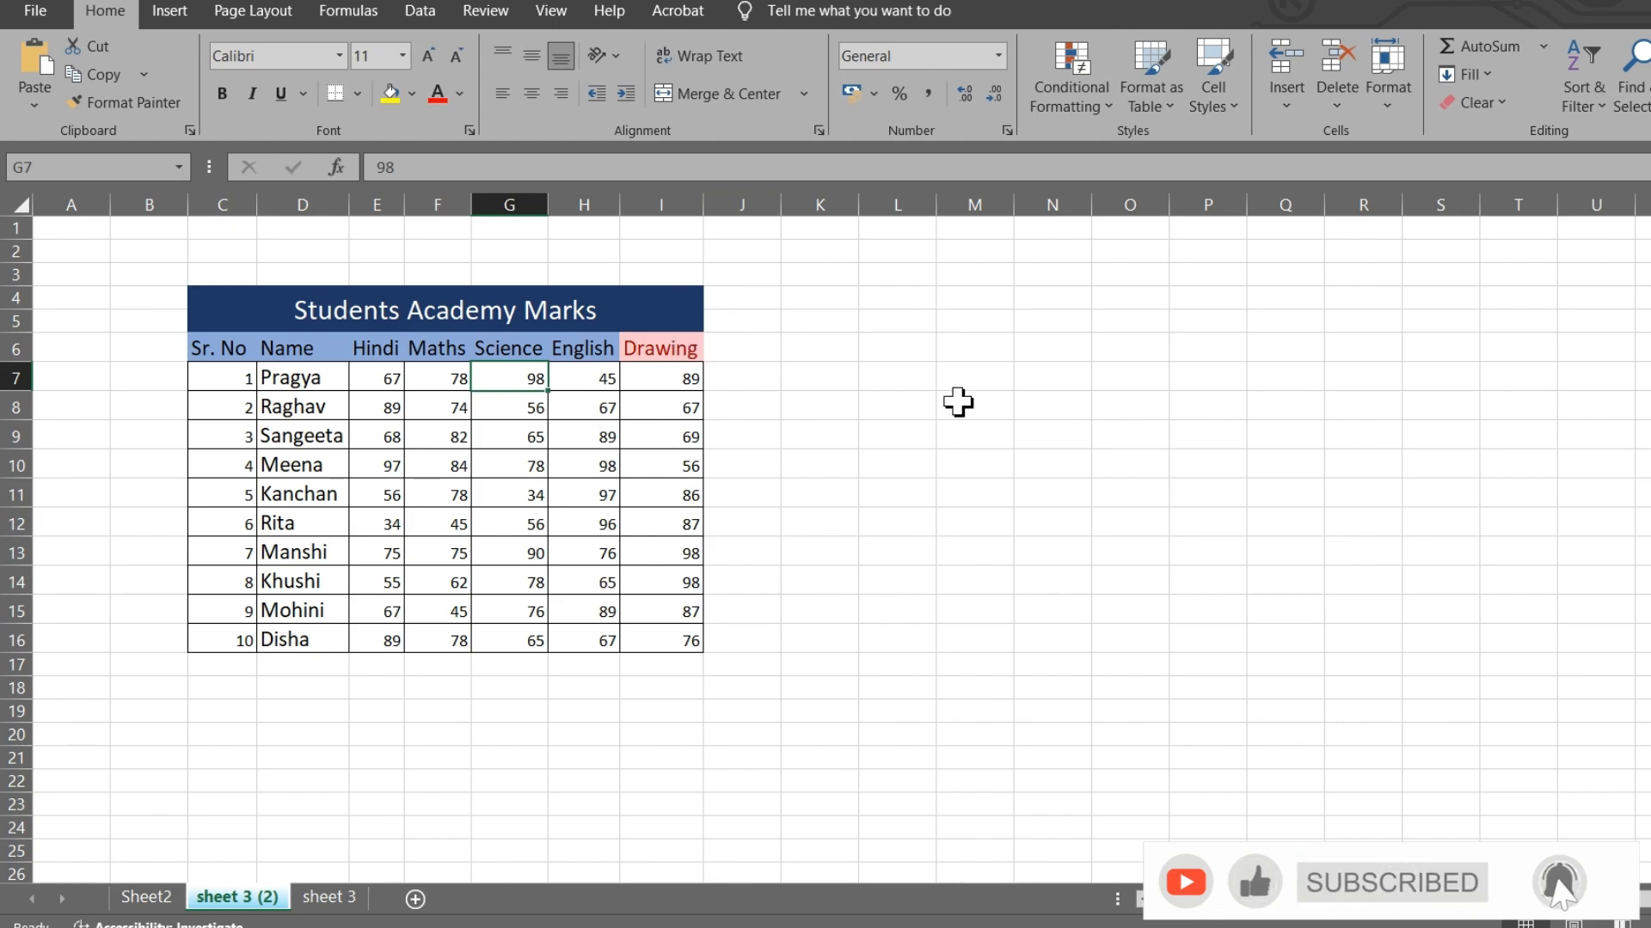
- Open Format Cells and view the Number, Alignment, Font, Border, Fill and Protection tabs
left_click(1392, 86)
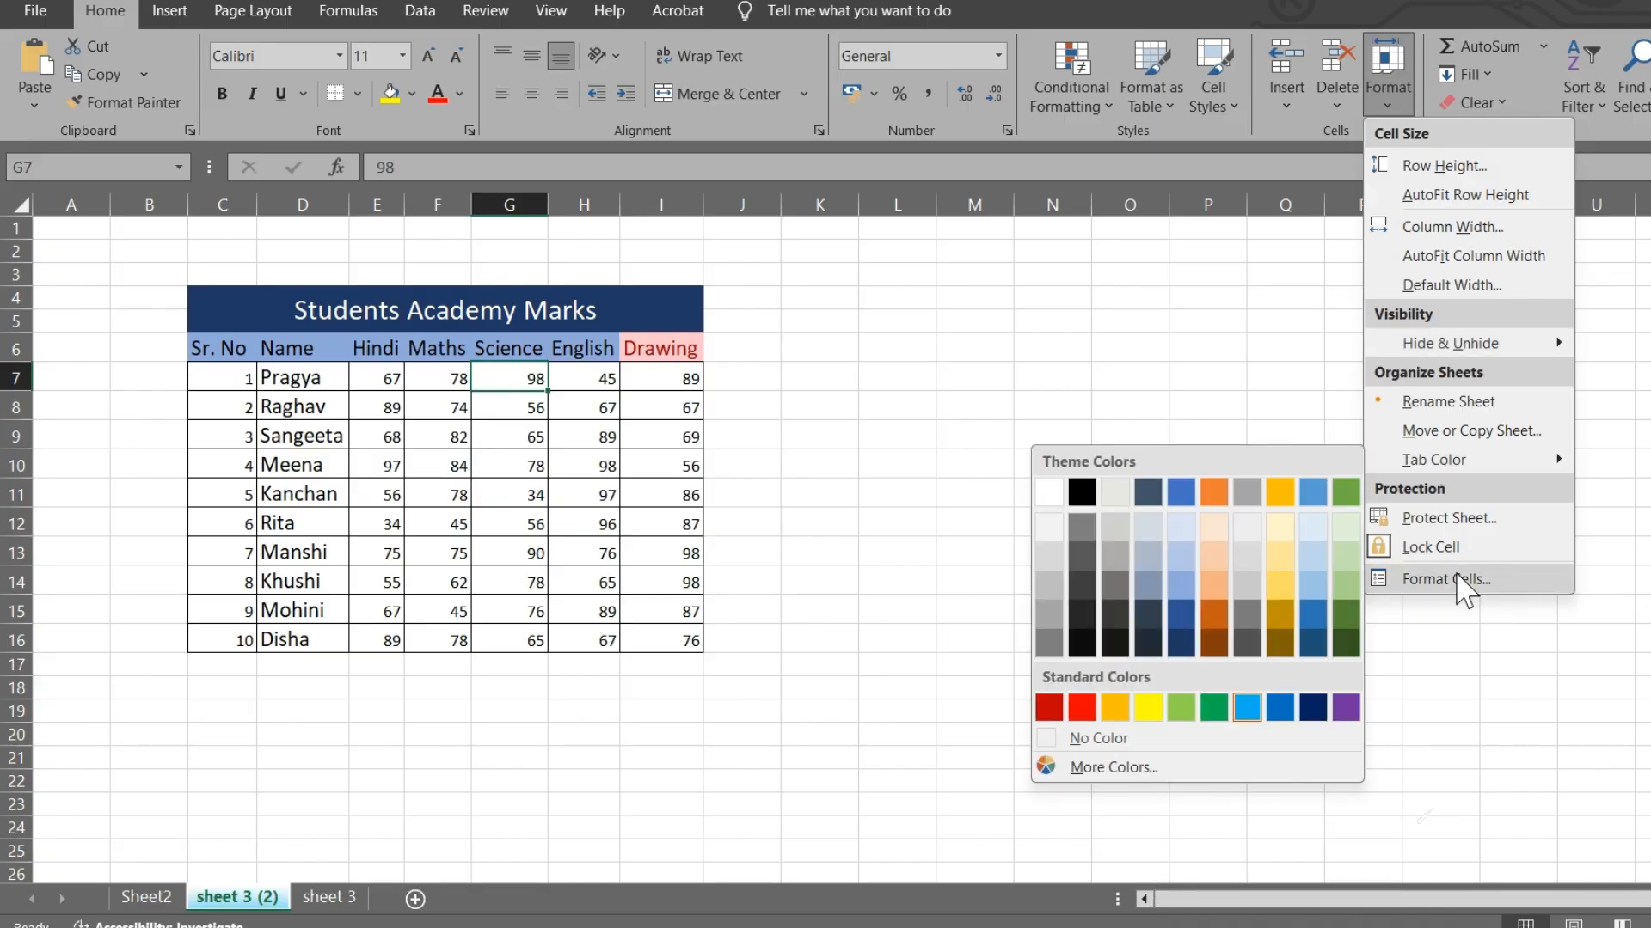
left_click(1446, 579)
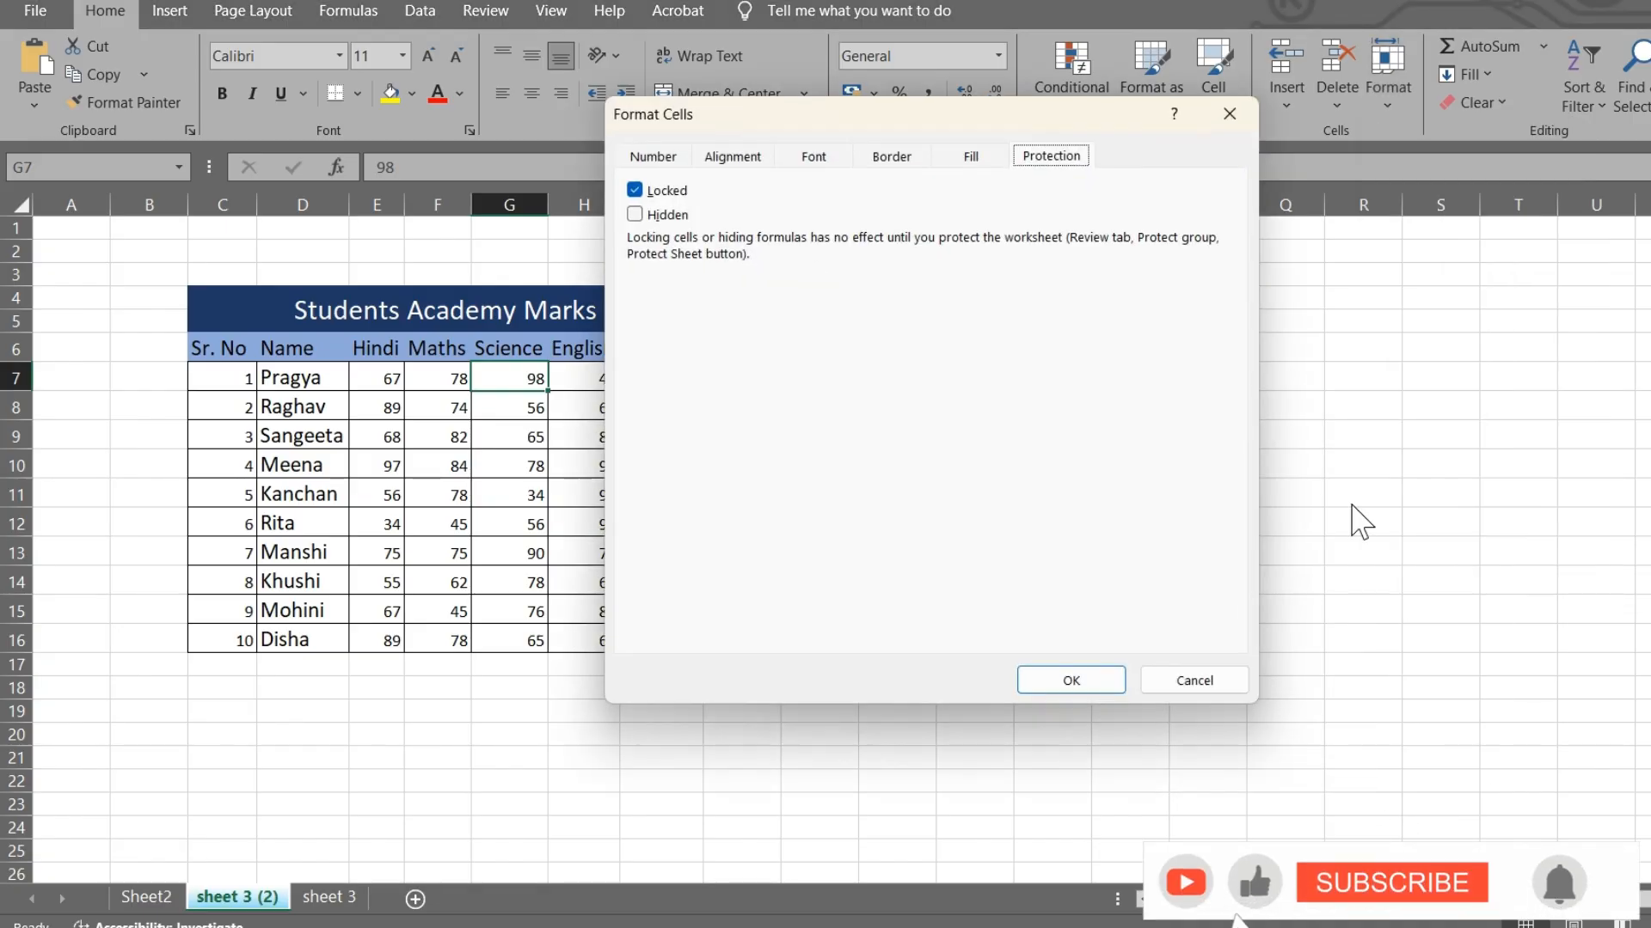
left_click(664, 156)
left_click(735, 155)
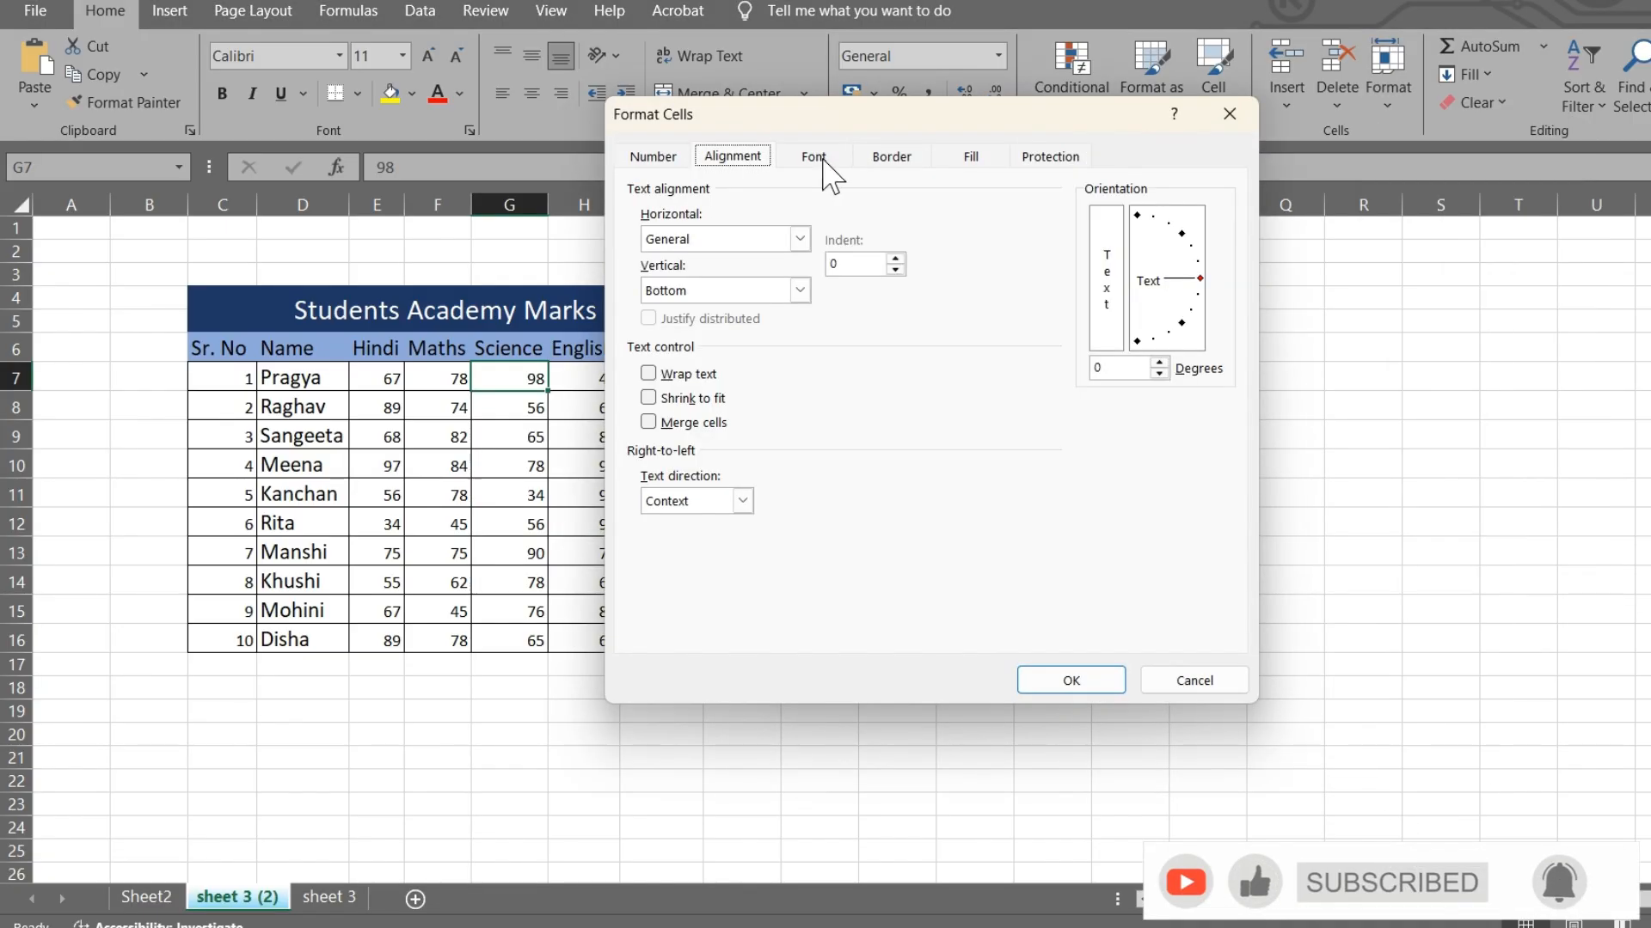
left_click(819, 158)
left_click(892, 158)
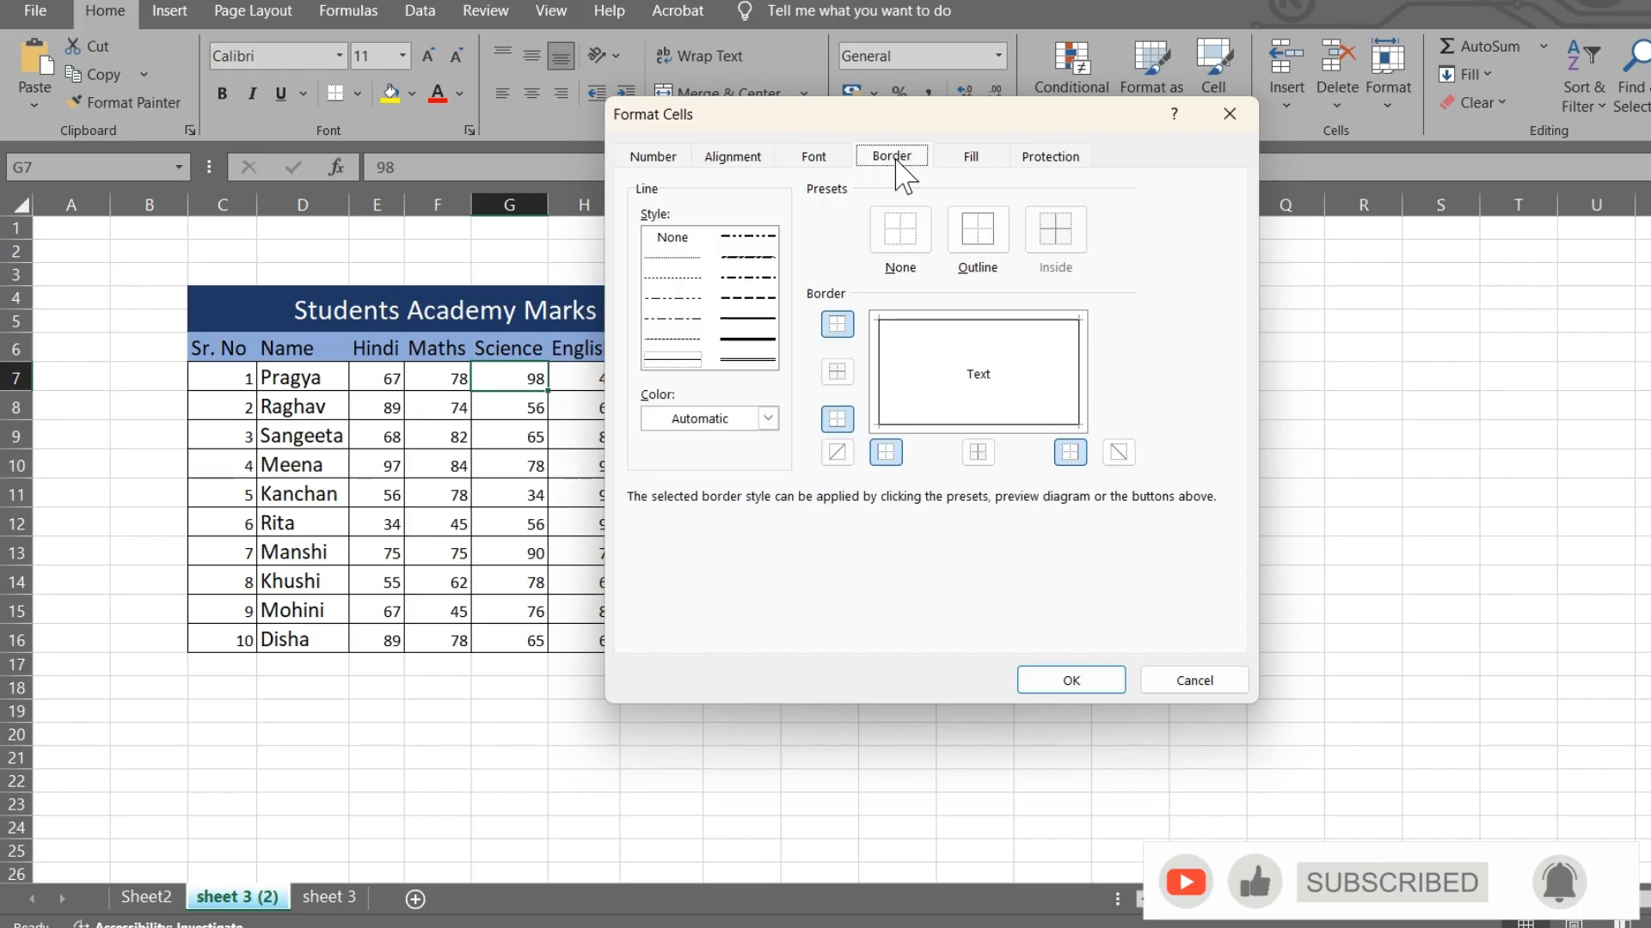
left_click(972, 157)
left_click(1050, 157)
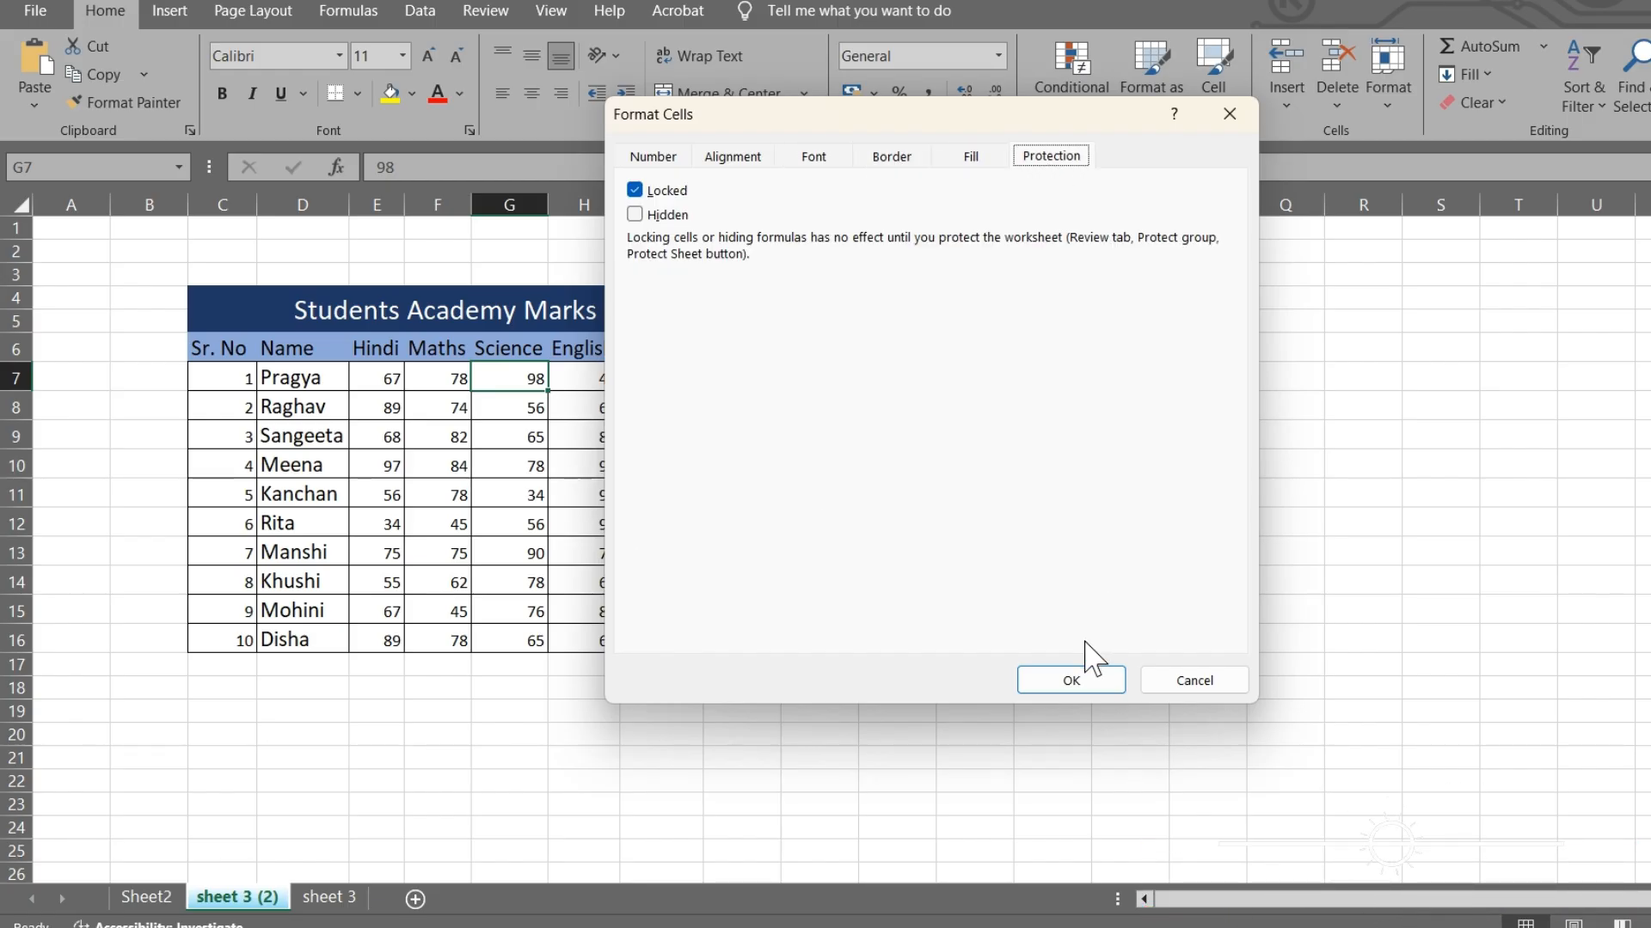